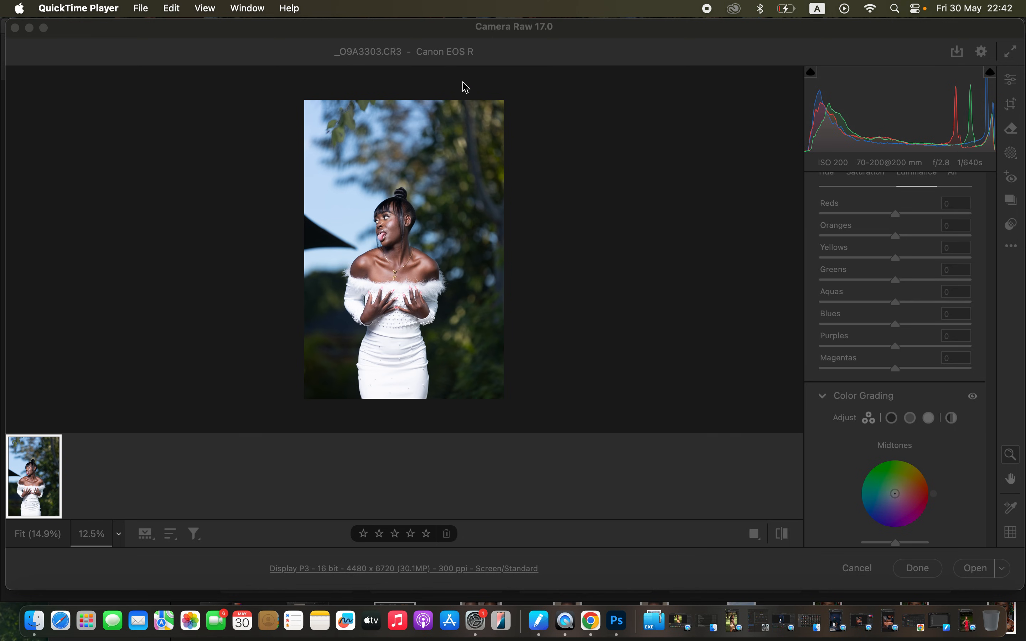
# Set Contrast to +8, Highlights to -65, Shadows to +33, Whites to -71, Blacks to -16 and the colour Temperature to 5500.
pyautogui.click(487, 33)
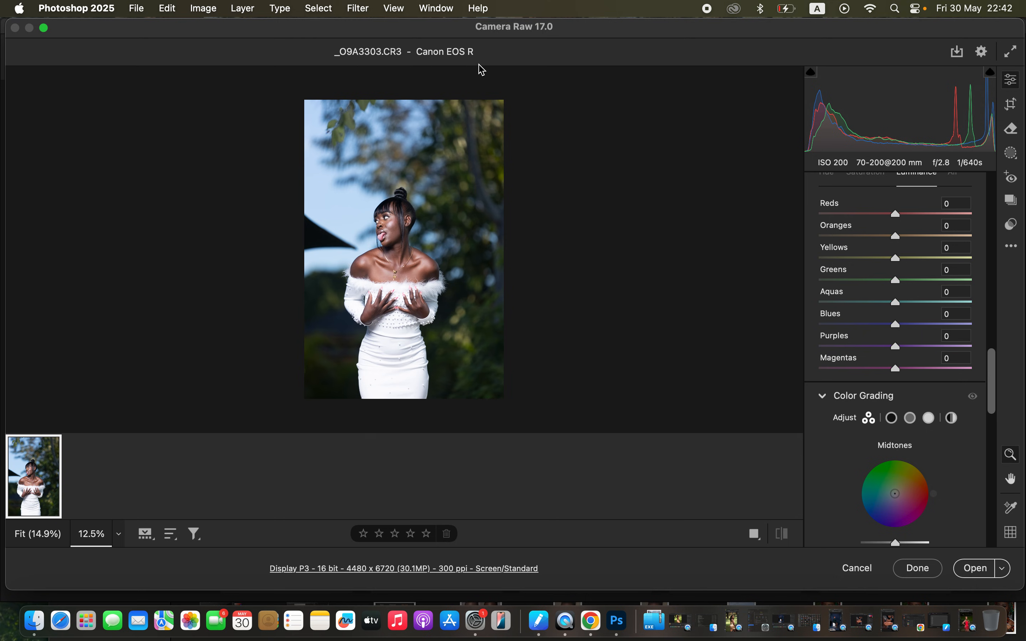
pyautogui.moveTo(992, 387); pyautogui.dragTo(1001, 178)
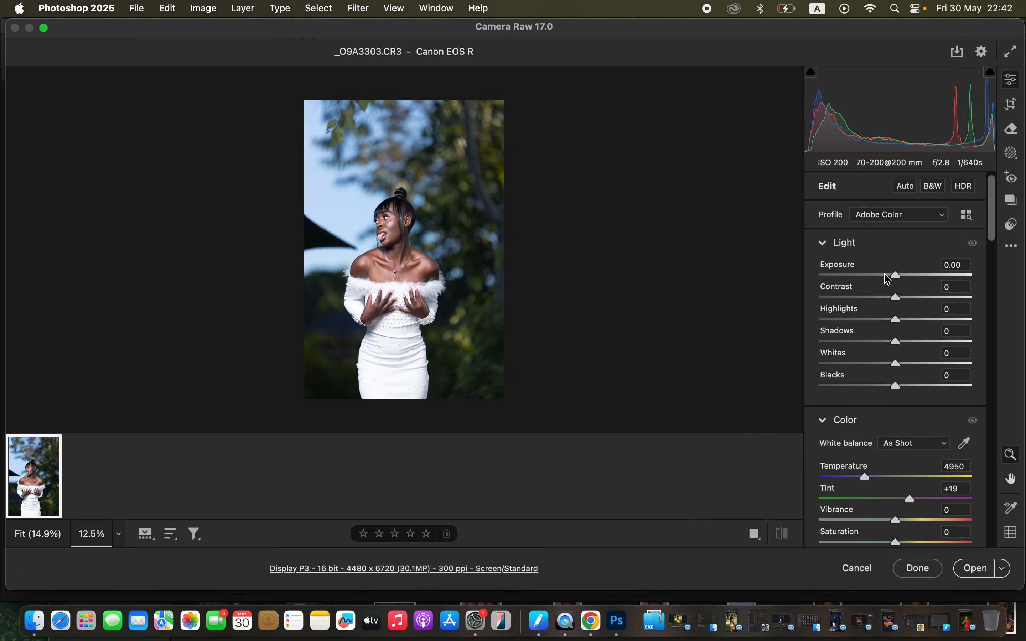
pyautogui.moveTo(863, 318); pyautogui.dragTo(857, 319)
pyautogui.moveTo(865, 362); pyautogui.dragTo(854, 361)
pyautogui.moveTo(907, 339); pyautogui.dragTo(911, 342)
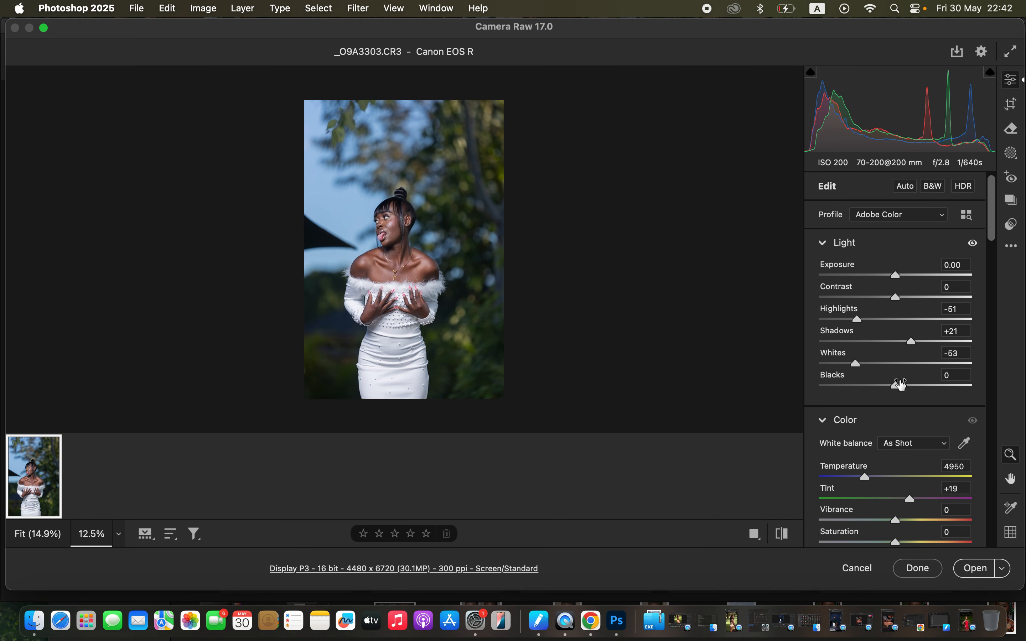
pyautogui.moveTo(886, 391)
pyautogui.mouseDown()
pyautogui.moveTo(875, 387)
pyautogui.moveTo(883, 389)
pyautogui.mouseUp()
pyautogui.moveTo(857, 320); pyautogui.dragTo(902, 302)
pyautogui.moveTo(919, 347); pyautogui.dragTo(919, 340)
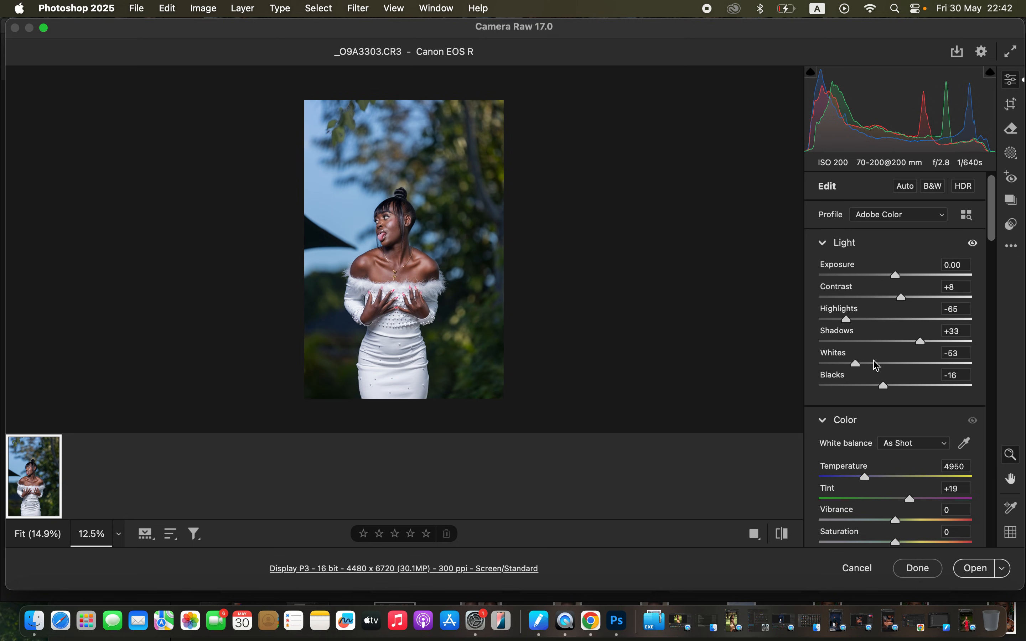
pyautogui.moveTo(852, 365); pyautogui.dragTo(841, 363)
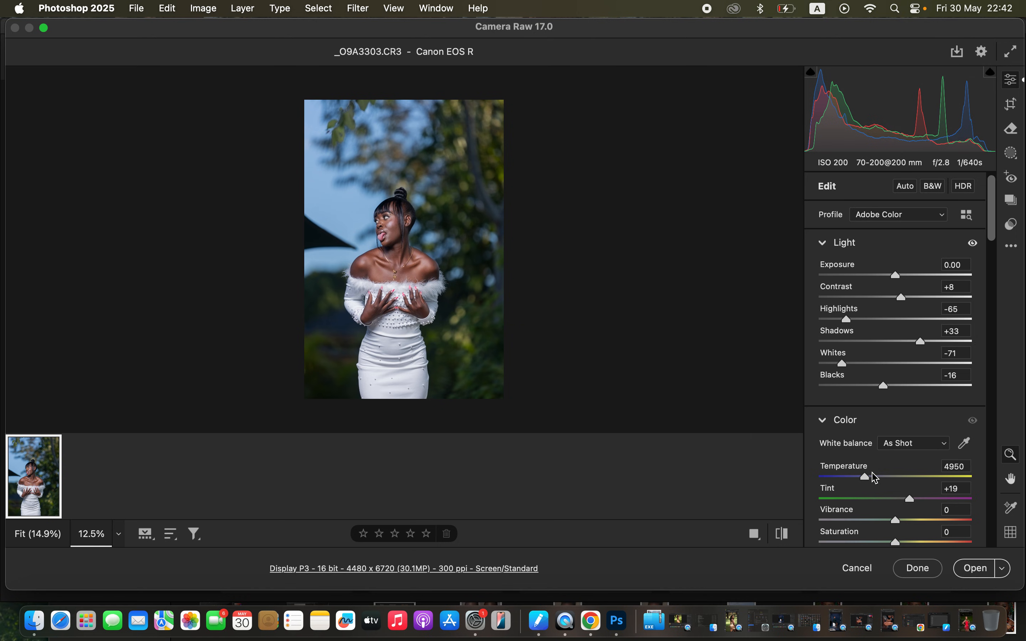
pyautogui.moveTo(869, 478); pyautogui.dragTo(873, 478)
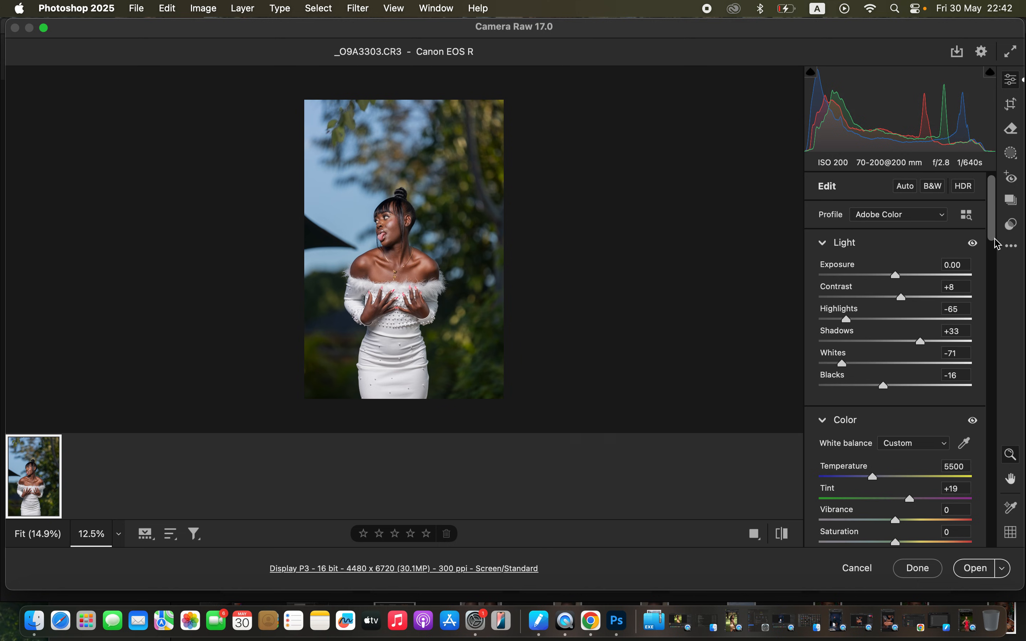
# In the Color Mixer's HSL hue adjustments, set Greens to +55 and Blues to -9.
pyautogui.moveTo(994, 234); pyautogui.dragTo(1001, 394)
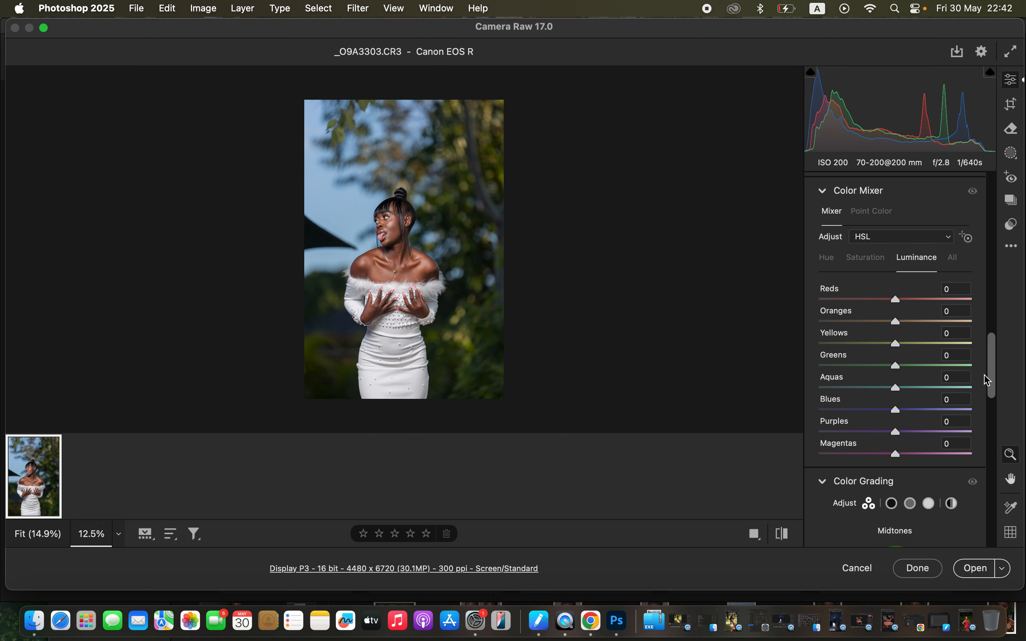
pyautogui.click(832, 262)
pyautogui.click(867, 259)
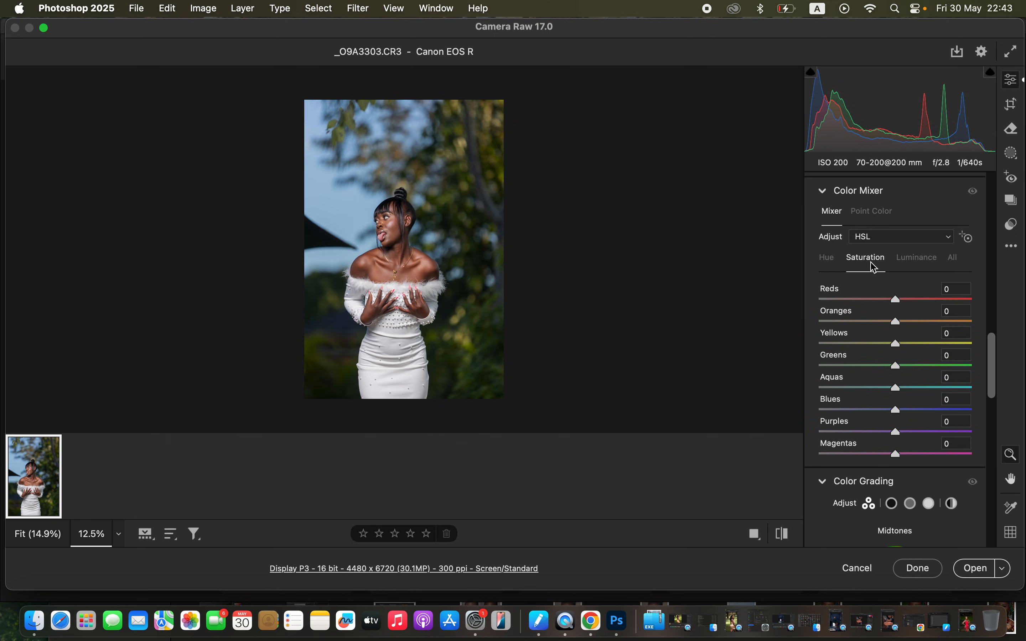
pyautogui.click(908, 265)
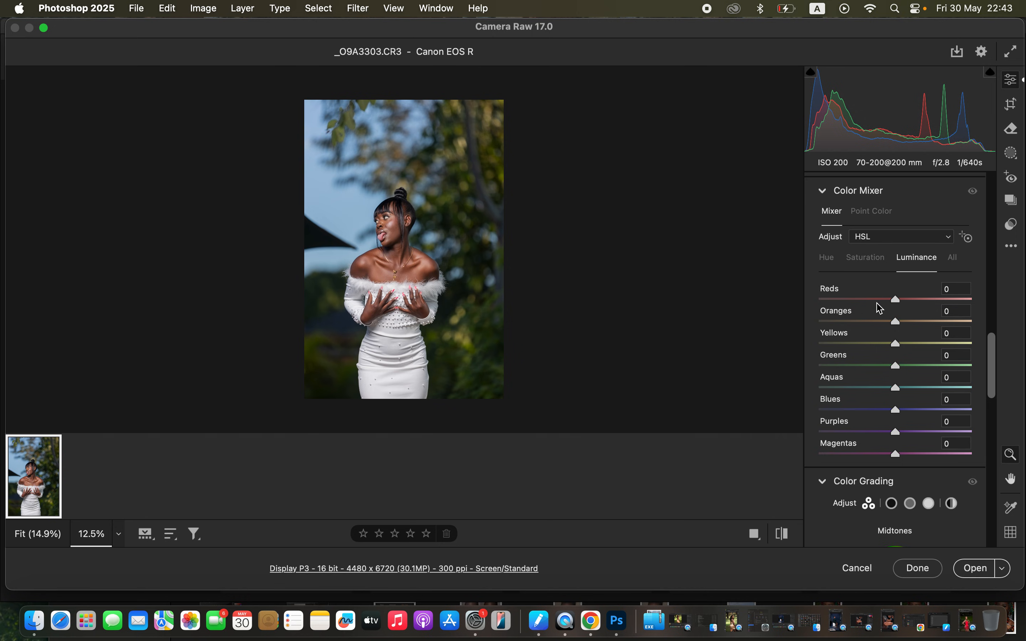
pyautogui.click(832, 263)
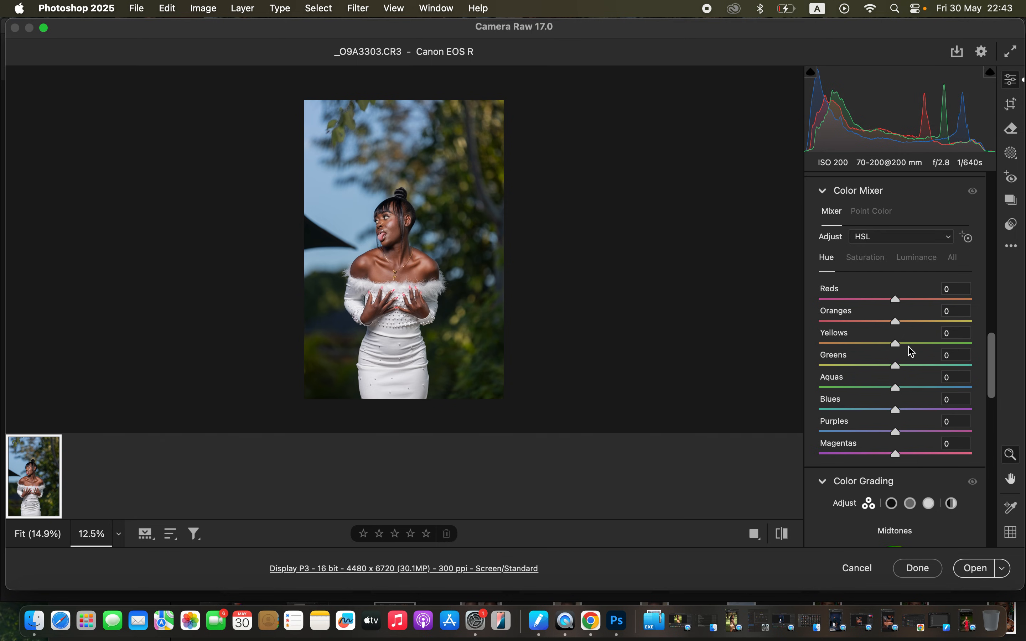
pyautogui.moveTo(908, 367); pyautogui.dragTo(937, 368)
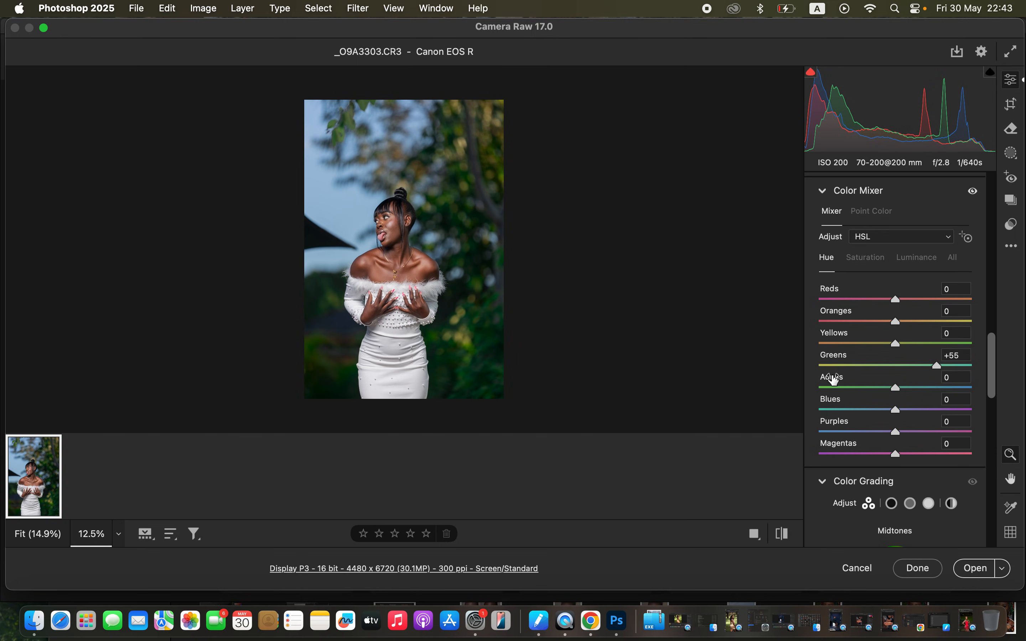
pyautogui.moveTo(890, 410); pyautogui.dragTo(889, 410)
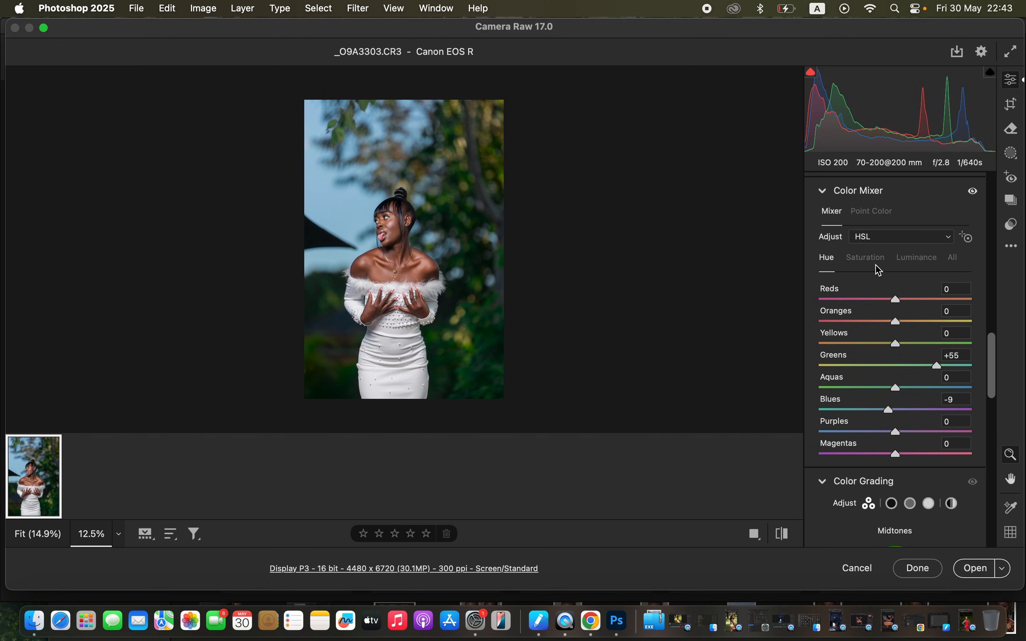
# Lower the luminance of the Blues and slightly reduce the saturation of the Greens in the Color Mixer.
pyautogui.click(910, 259)
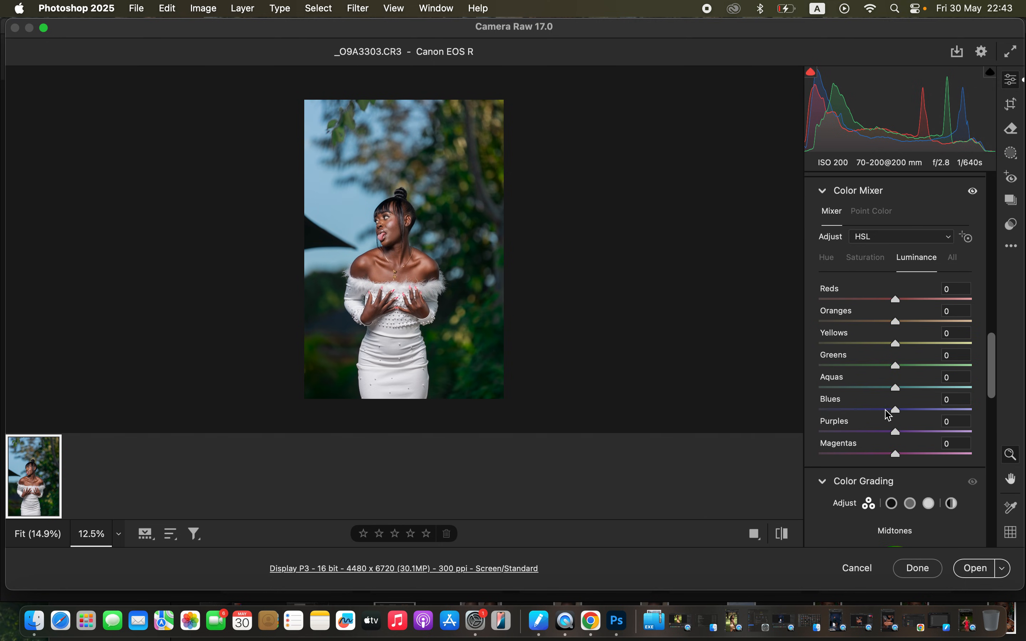
pyautogui.moveTo(883, 412); pyautogui.dragTo(880, 409)
pyautogui.click(878, 263)
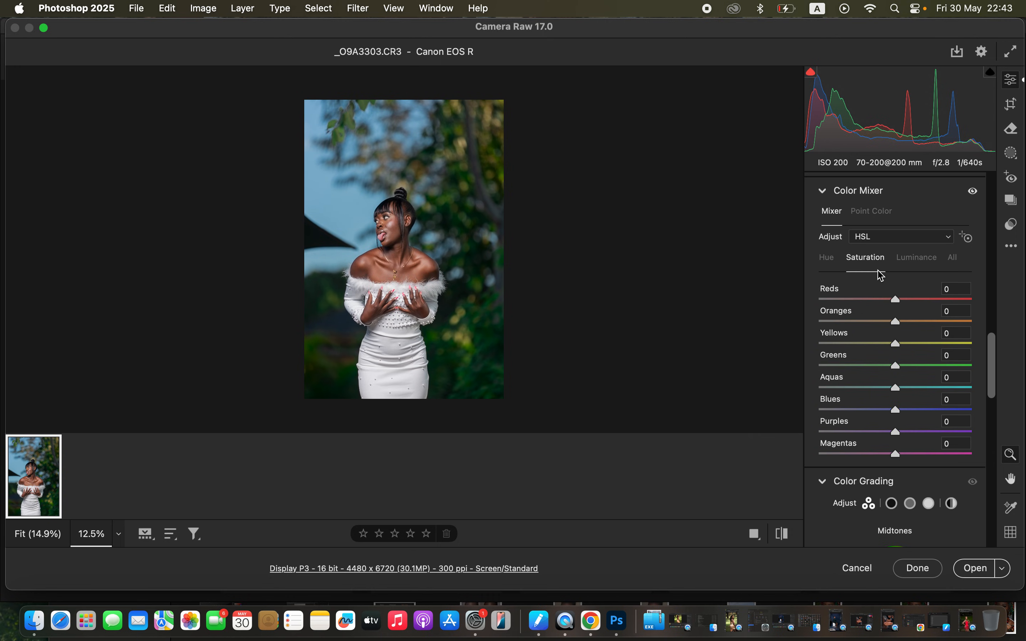
pyautogui.moveTo(888, 374); pyautogui.dragTo(888, 372)
# Set the Blue Primary saturation to +32 in Calibration, comparing the image with and without the calibration.
pyautogui.moveTo(992, 354); pyautogui.dragTo(994, 523)
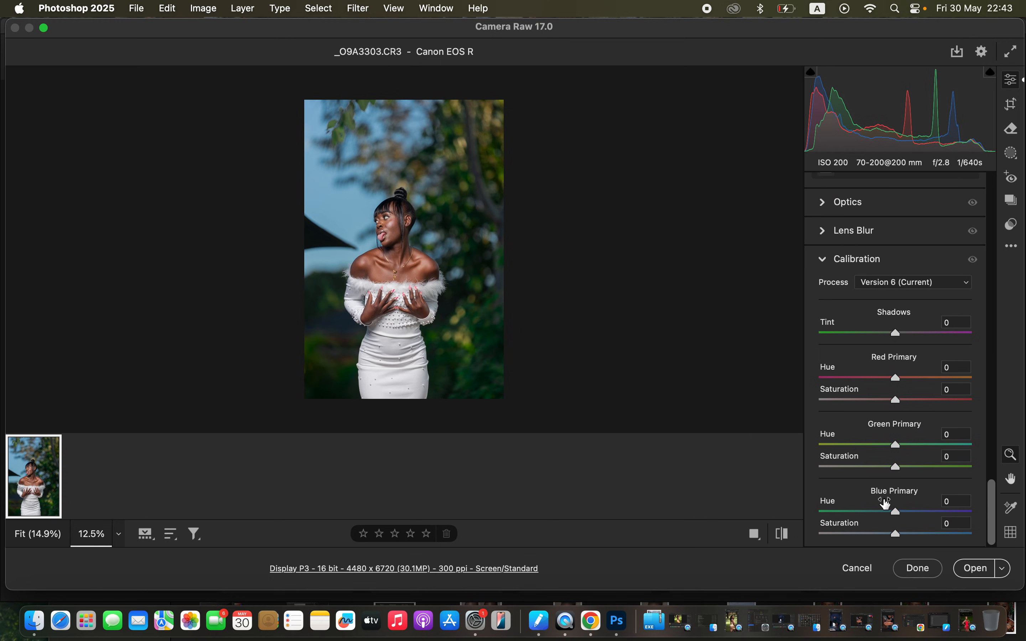
pyautogui.moveTo(899, 534); pyautogui.dragTo(924, 535)
pyautogui.click(974, 259)
pyautogui.click(974, 259)
pyautogui.click(974, 262)
pyautogui.click(974, 262)
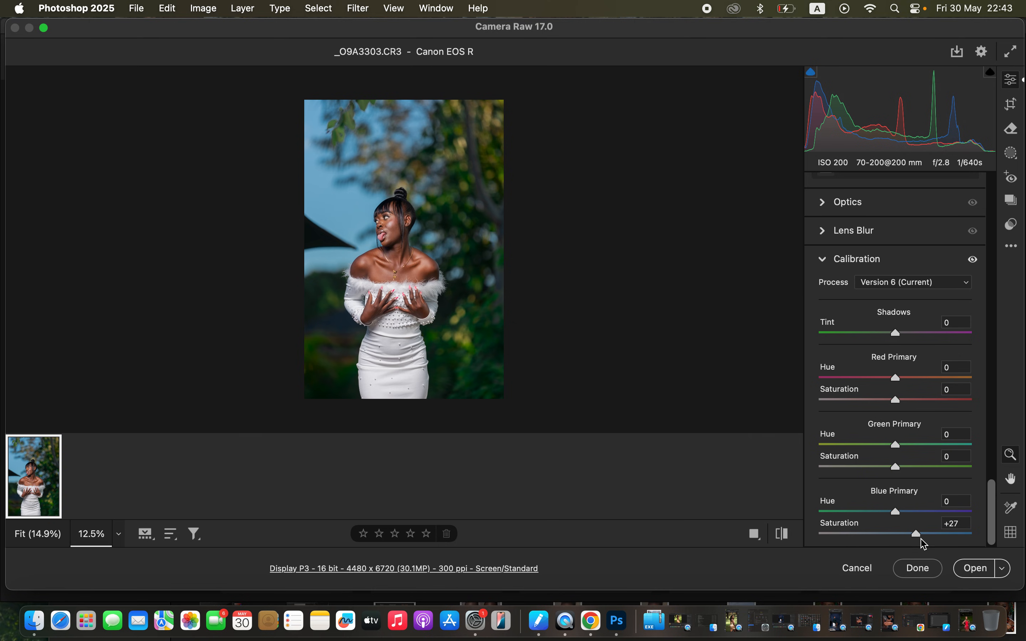
pyautogui.moveTo(921, 536); pyautogui.dragTo(924, 537)
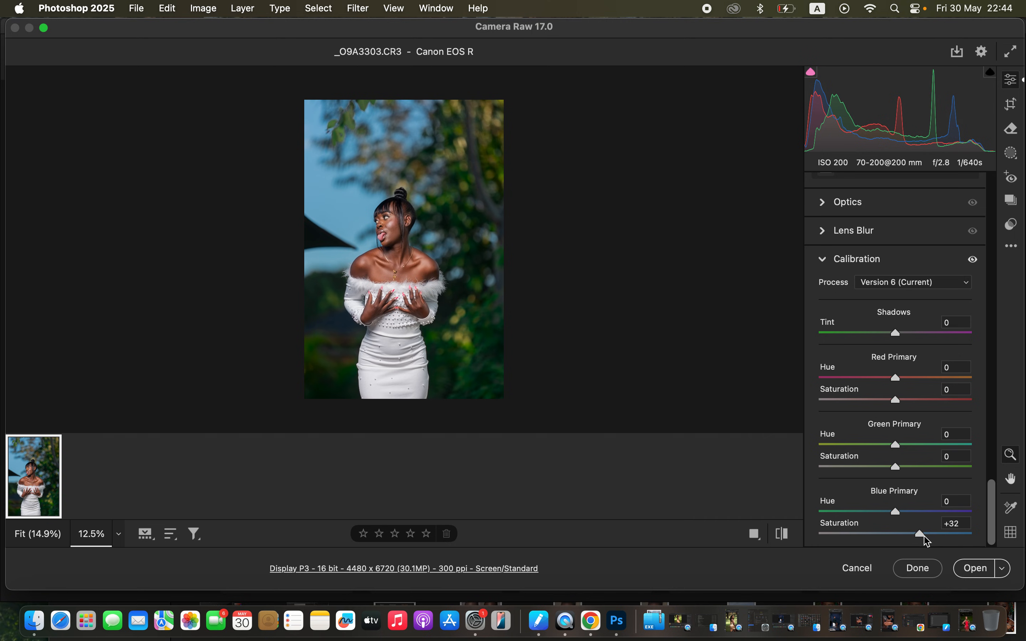
# Open the developed raw image in Photoshop and duplicate the Background layer twice.
pyautogui.click(981, 575)
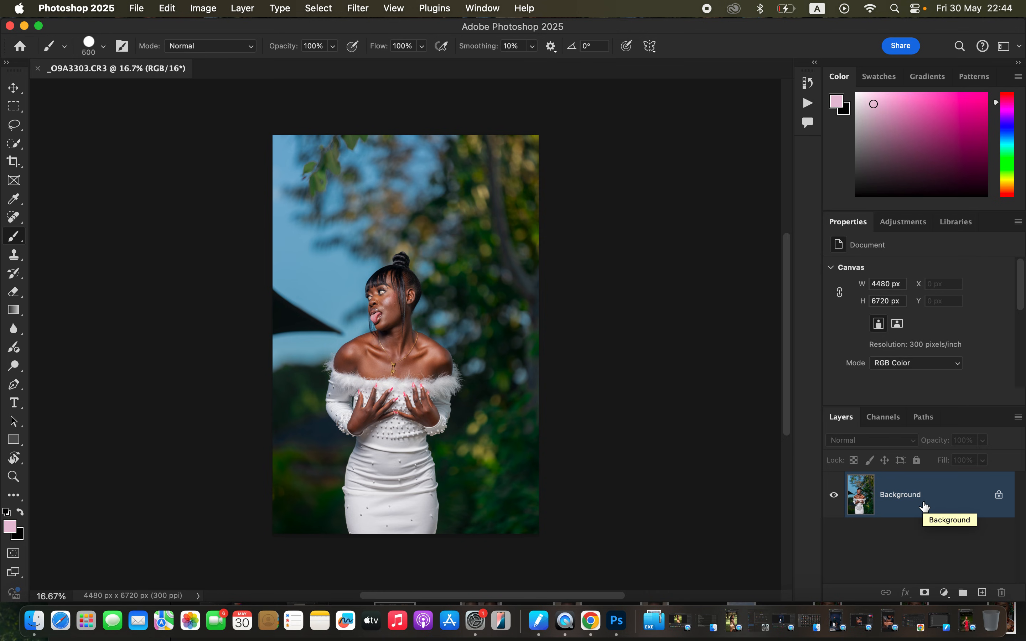
pyautogui.press('super+j')
pyautogui.press('super+j')
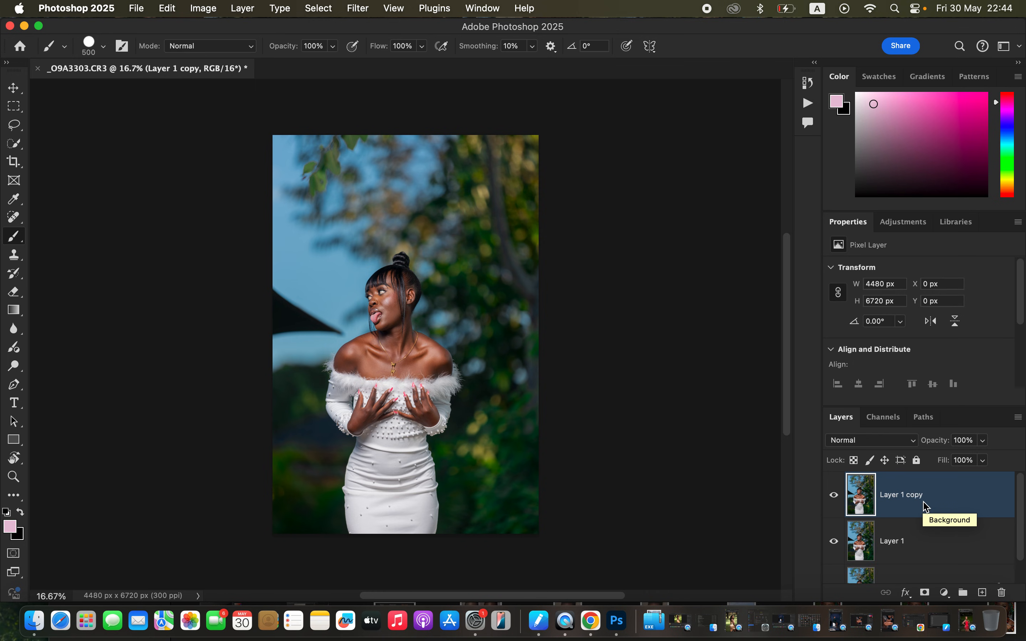
# Rename the lower duplicate layer COLOR and the upper duplicate layer TEXTURE.
pyautogui.doubleClick(890, 542)
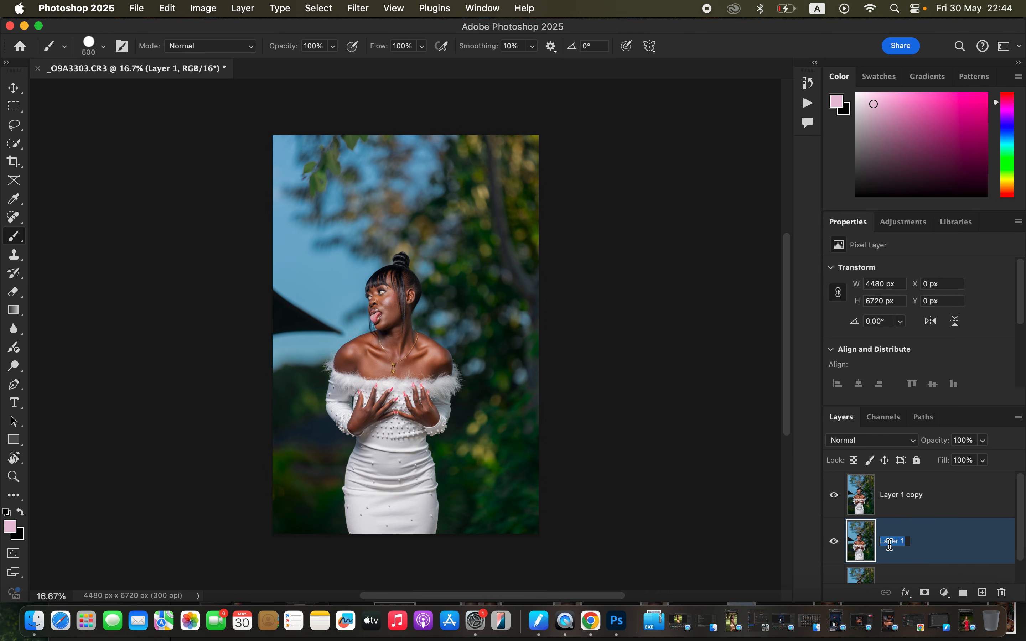
pyautogui.write('COLOR')
pyautogui.press('Return')
pyautogui.doubleClick(887, 496)
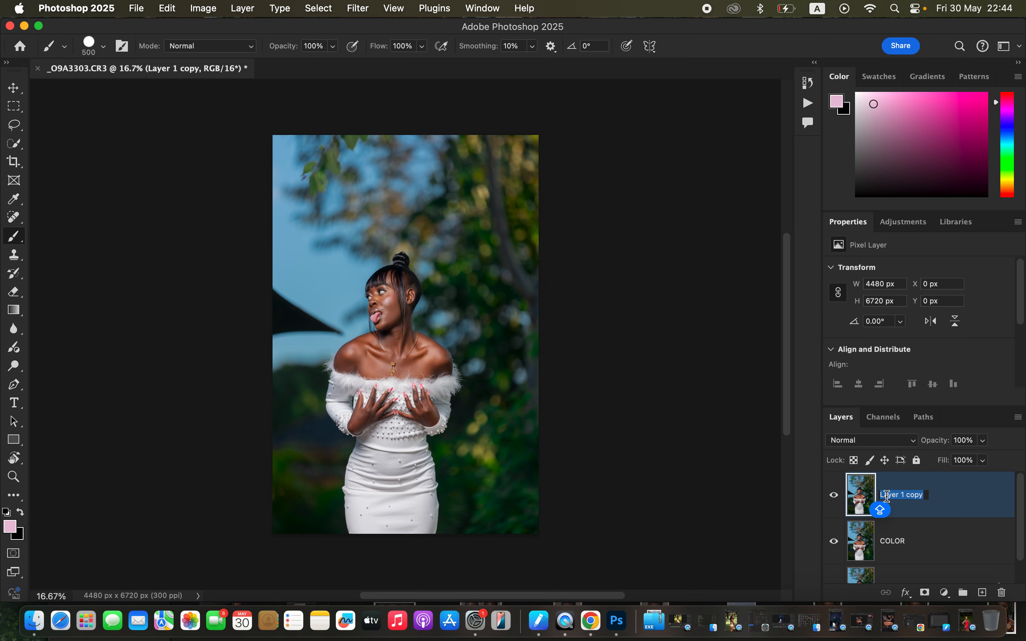
pyautogui.write('TEXTURE')
pyautogui.press('Return')
# Hide the TEXTURE layer and apply a light Gaussian Blur to the COLOR layer, checking the facial skin in the preview.
pyautogui.click(945, 550)
pyautogui.click(833, 496)
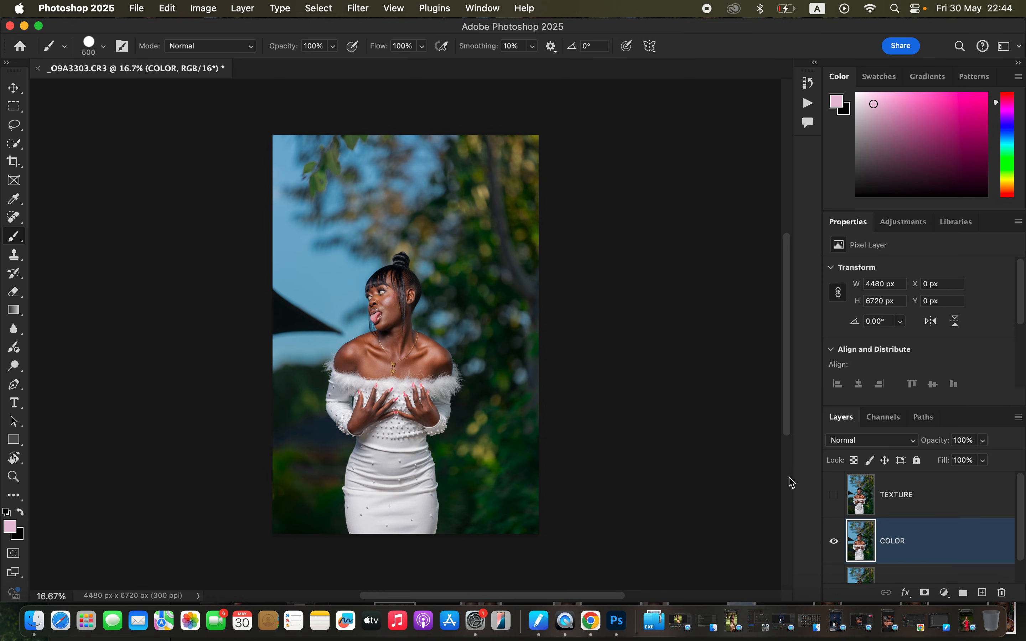
pyautogui.click(363, 8)
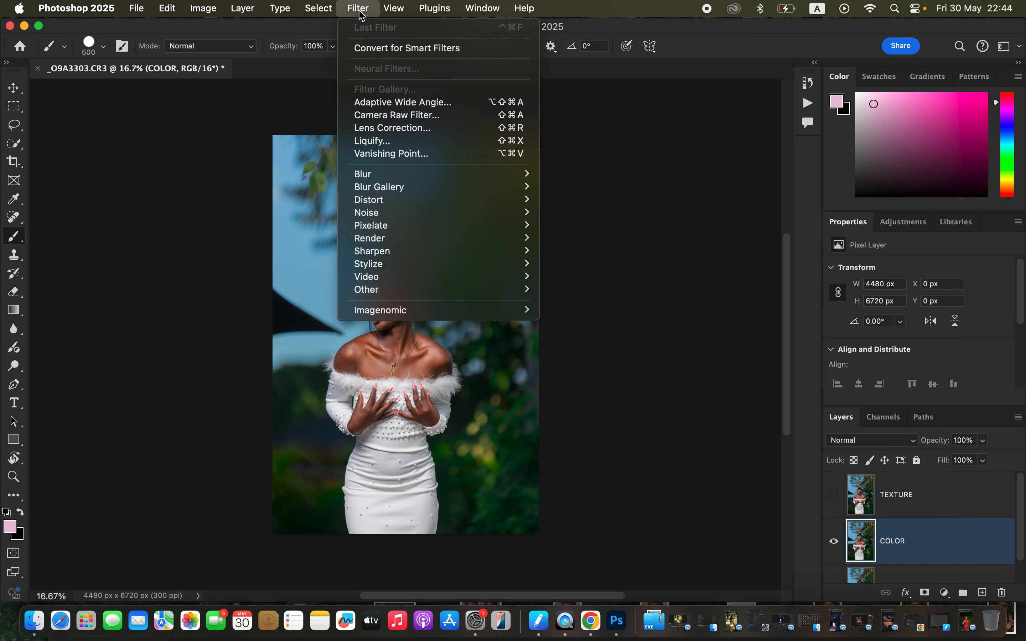
pyautogui.moveTo(472, 180)
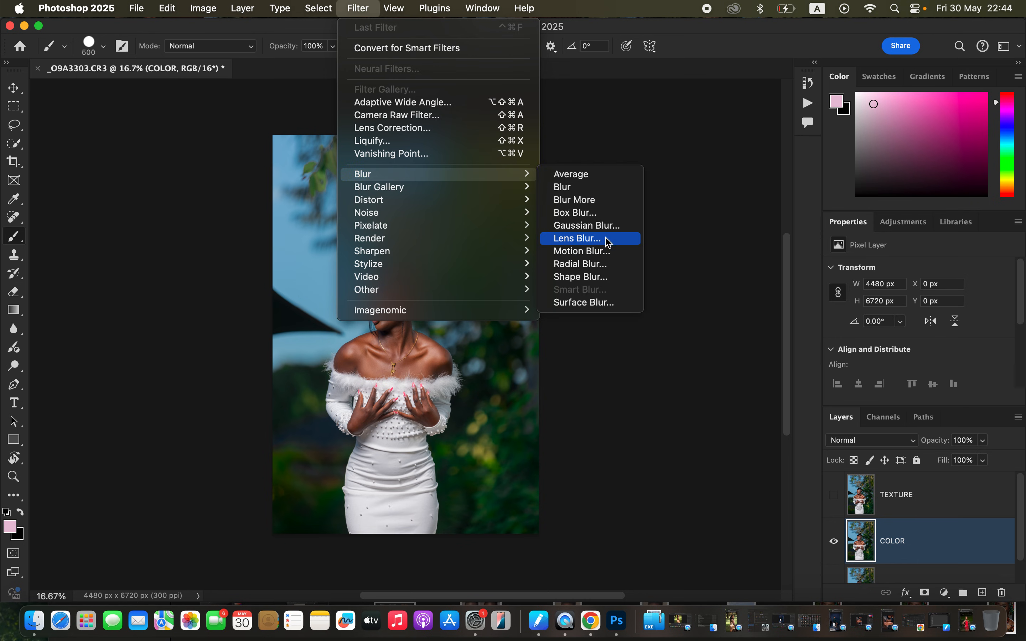
pyautogui.click(591, 226)
pyautogui.moveTo(713, 309); pyautogui.dragTo(666, 314)
pyautogui.click(388, 306)
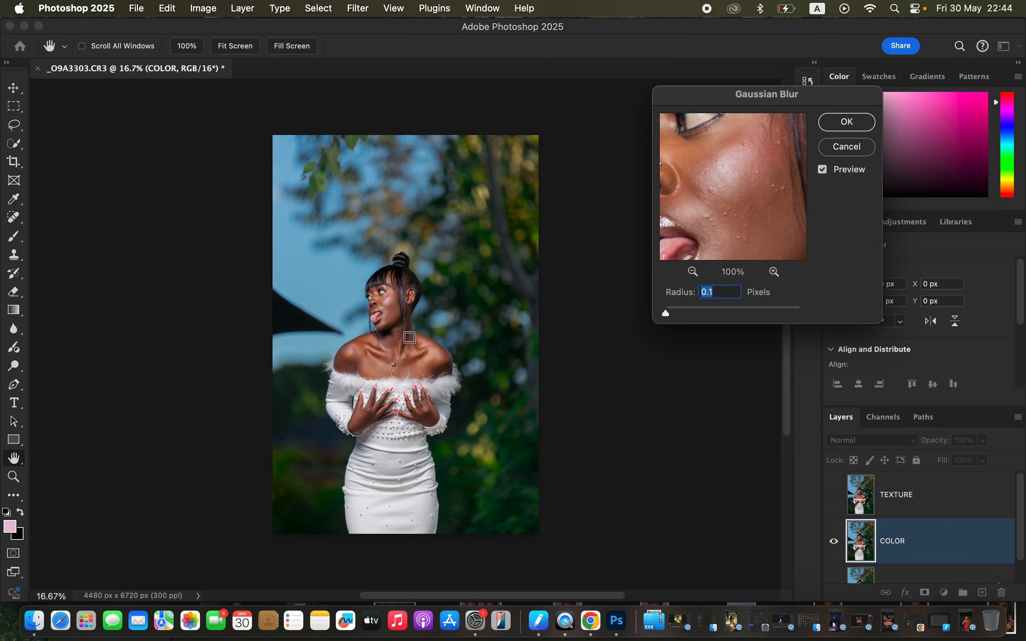
pyautogui.moveTo(670, 313); pyautogui.dragTo(689, 314)
pyautogui.moveTo(760, 206)
pyautogui.mouseDown()
pyautogui.moveTo(731, 206)
pyautogui.moveTo(742, 201)
pyautogui.moveTo(727, 190)
pyautogui.moveTo(739, 213)
pyautogui.moveTo(708, 210)
pyautogui.moveTo(745, 201)
pyautogui.moveTo(712, 211)
pyautogui.moveTo(733, 218)
pyautogui.moveTo(745, 188)
pyautogui.moveTo(742, 199)
pyautogui.mouseUp()
pyautogui.click(848, 127)
# Show the TEXTURE layer and set up Apply Image on it with COLOR as source layer, Add blending and Invert enabled.
pyautogui.click(945, 494)
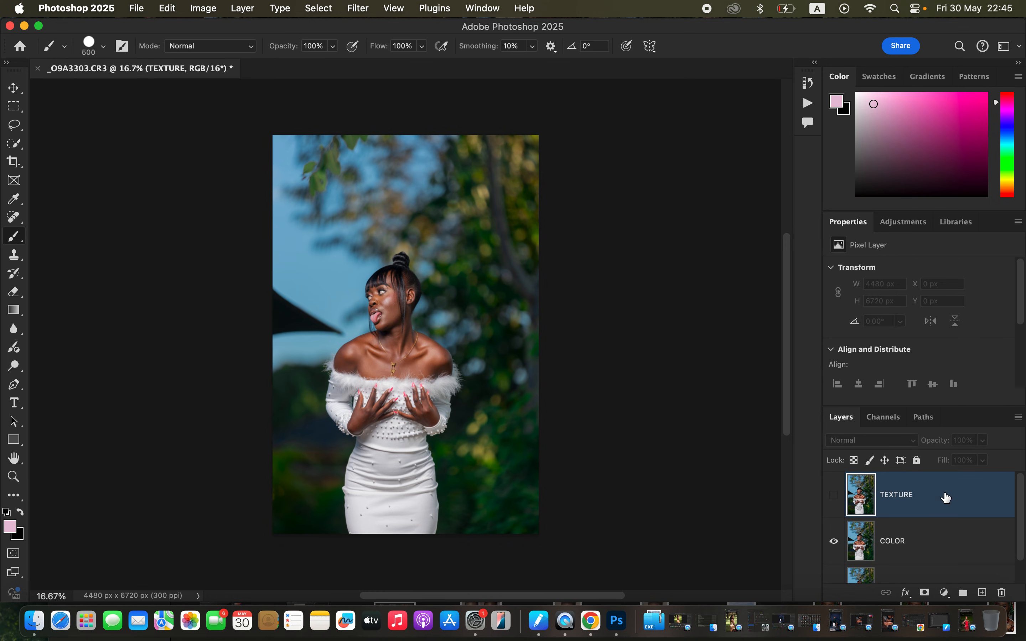
pyautogui.click(833, 496)
pyautogui.click(200, 10)
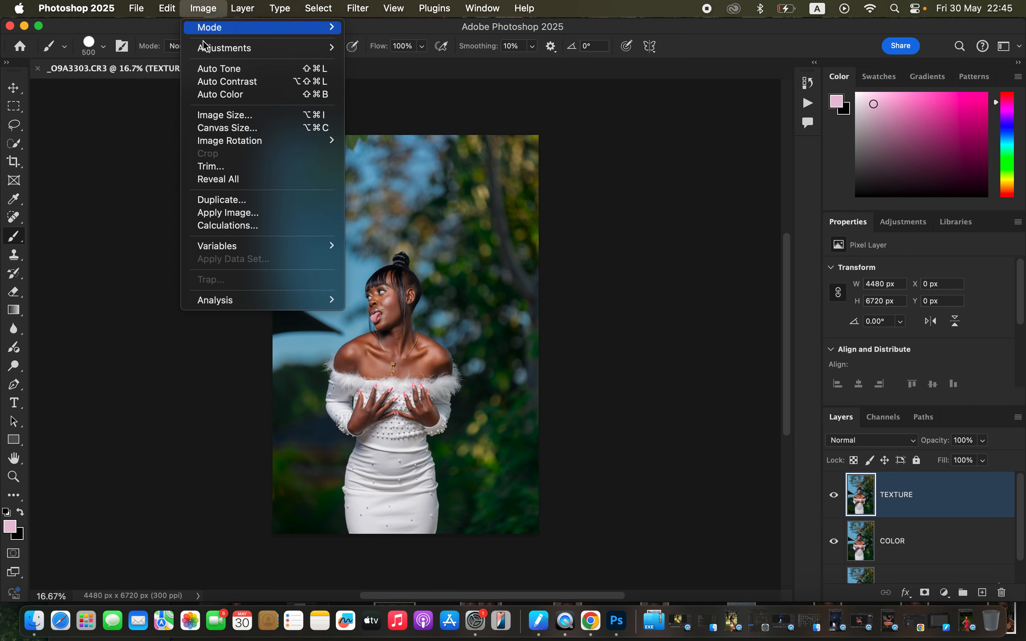
pyautogui.click(234, 213)
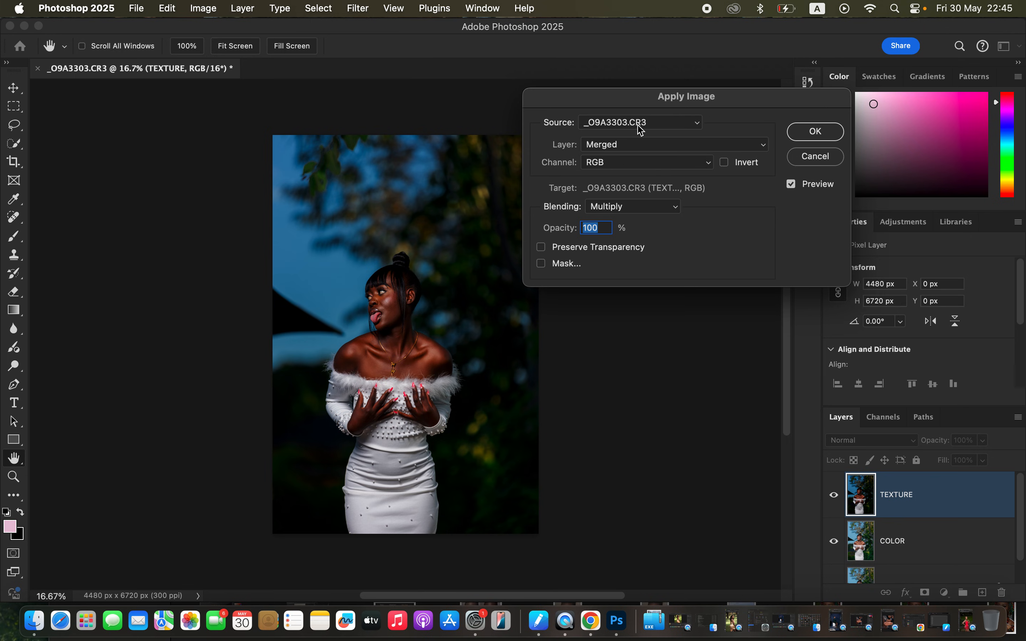
pyautogui.click(627, 147)
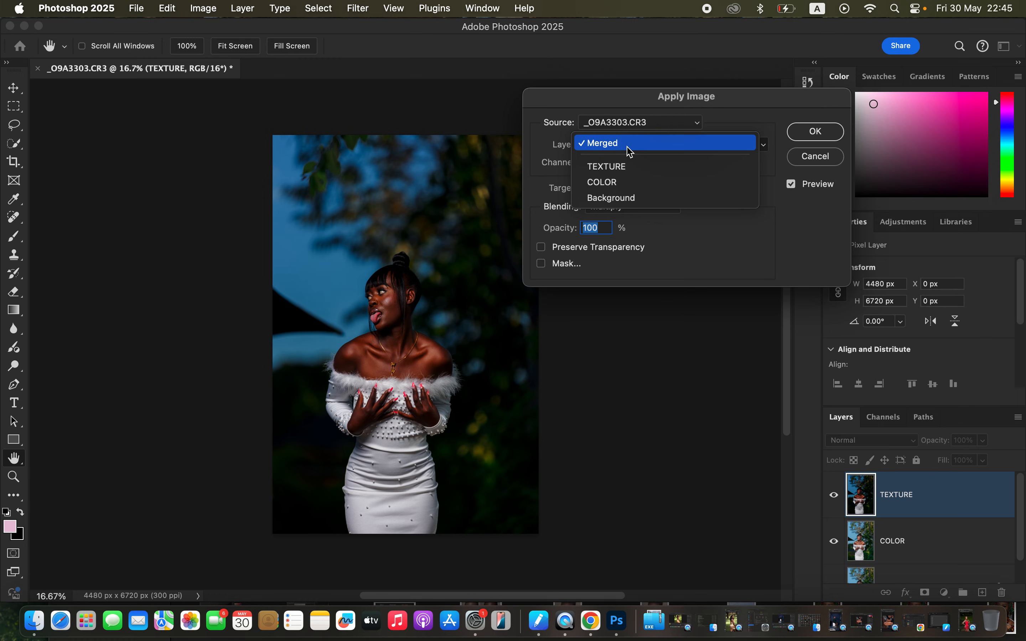
pyautogui.click(634, 183)
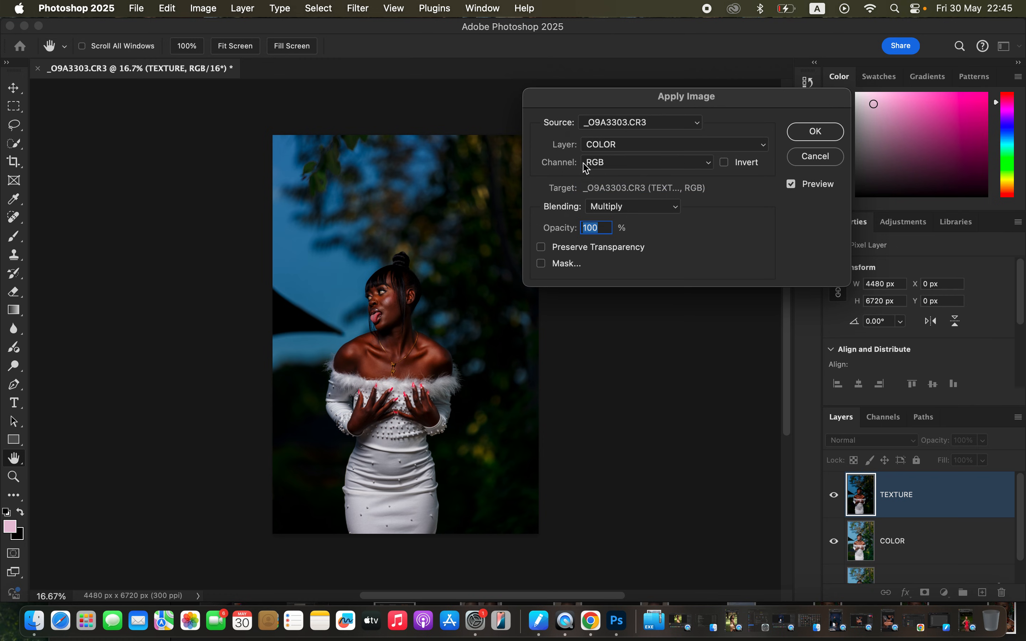
pyautogui.click(617, 207)
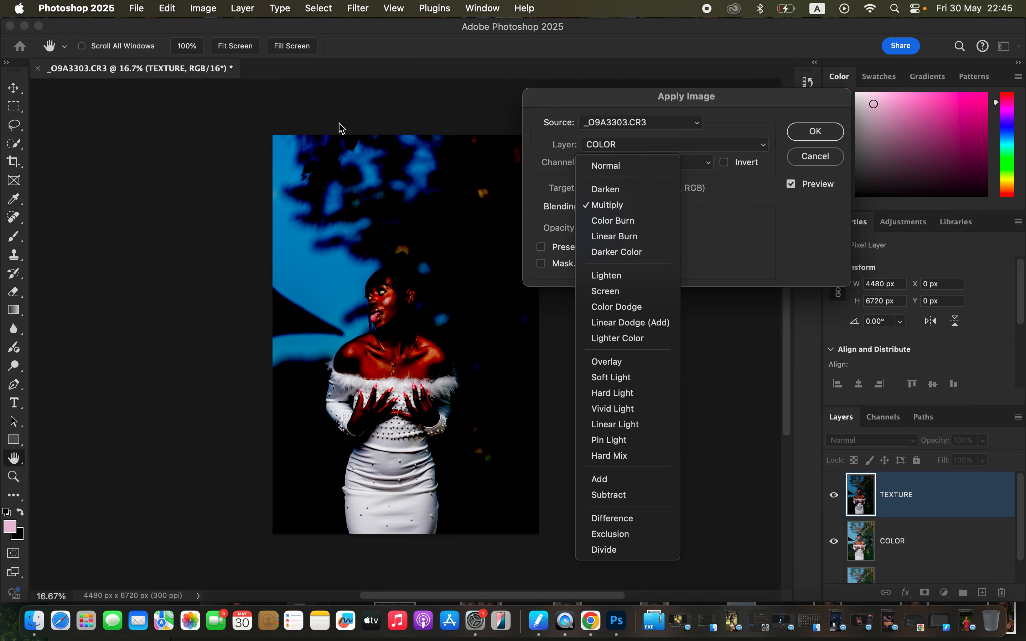
pyautogui.click(639, 481)
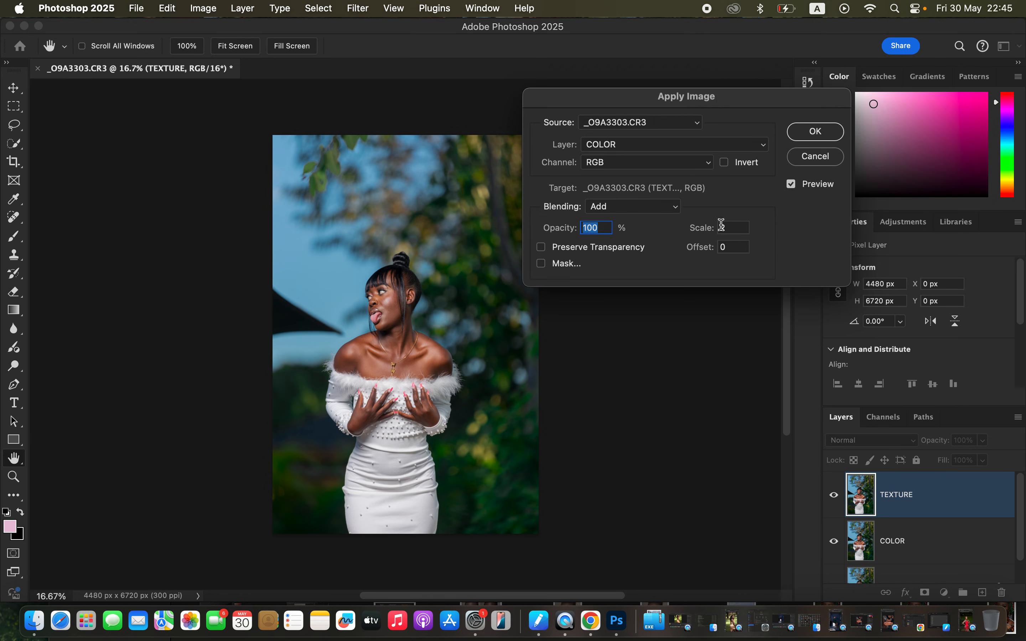
pyautogui.click(724, 163)
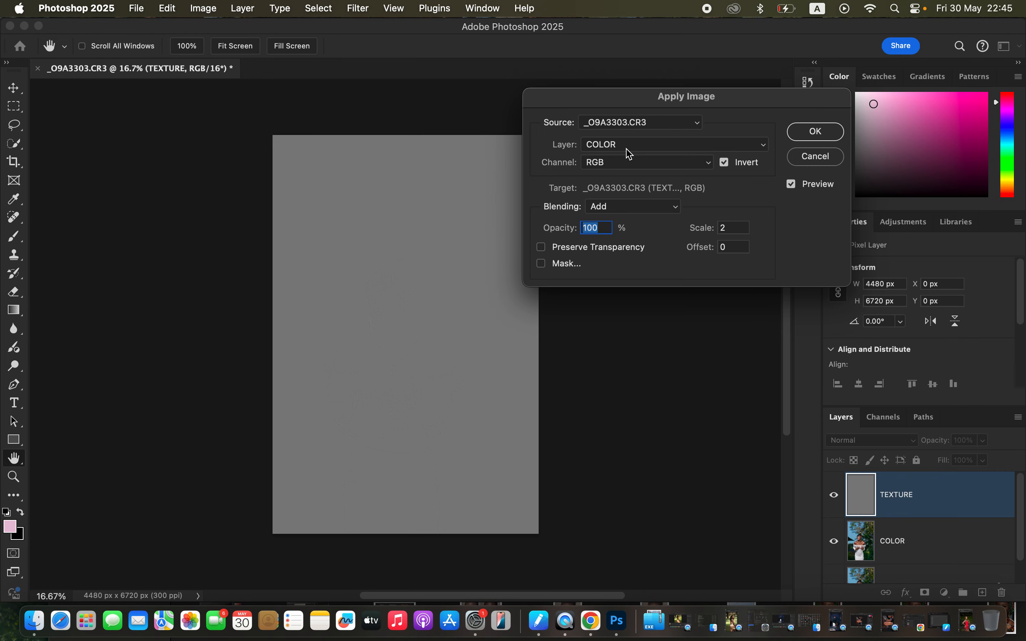
# Compare Subtract blending with Invert disabled against Add blending with Invert enabled in the Apply Image settings.
pyautogui.click(619, 169)
pyautogui.click(619, 165)
pyautogui.click(623, 207)
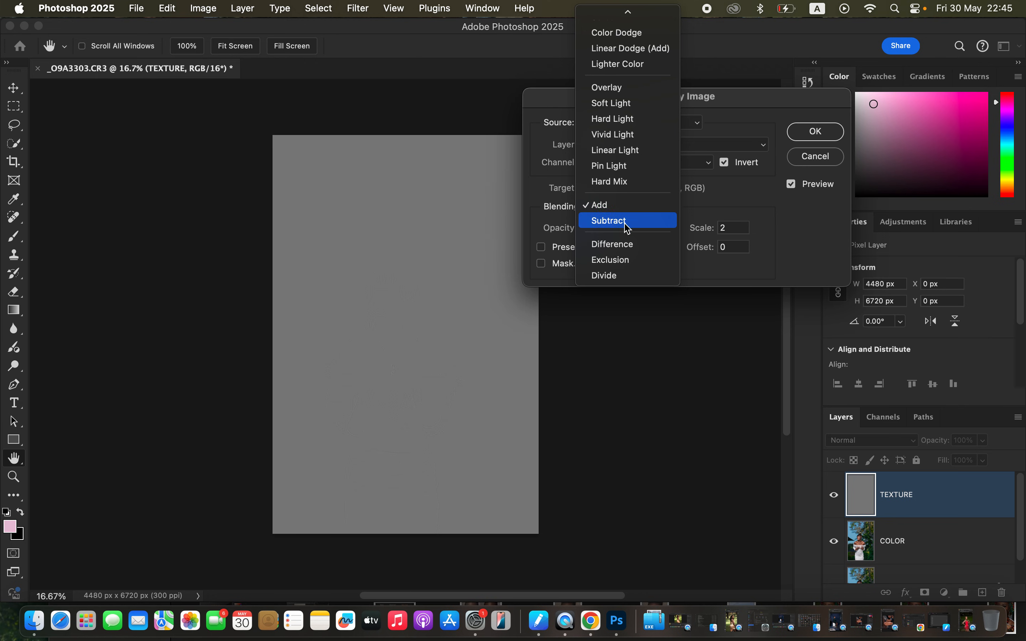
pyautogui.click(627, 221)
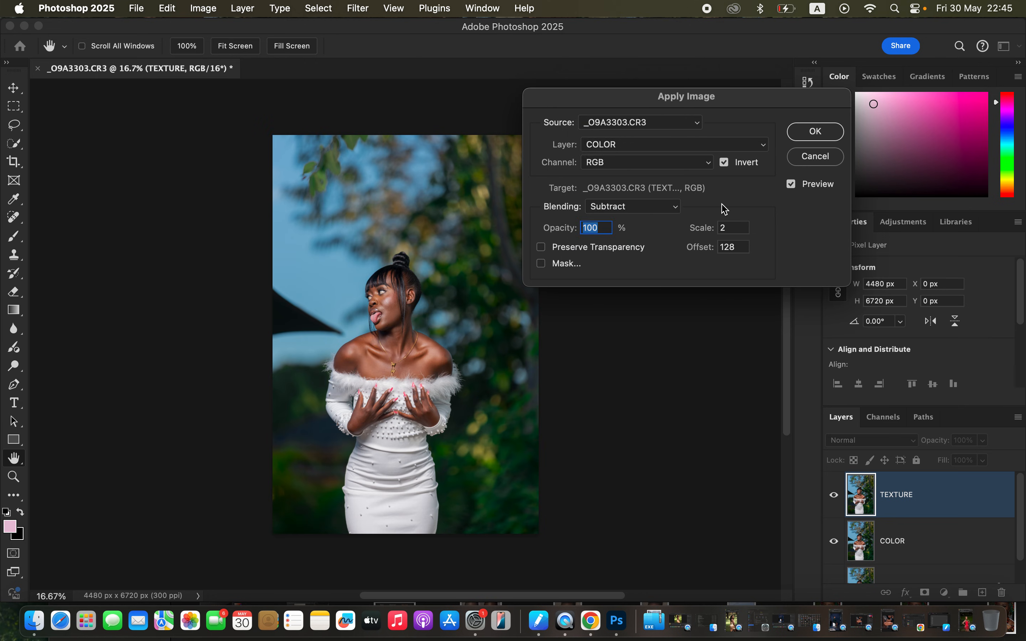
pyautogui.click(724, 164)
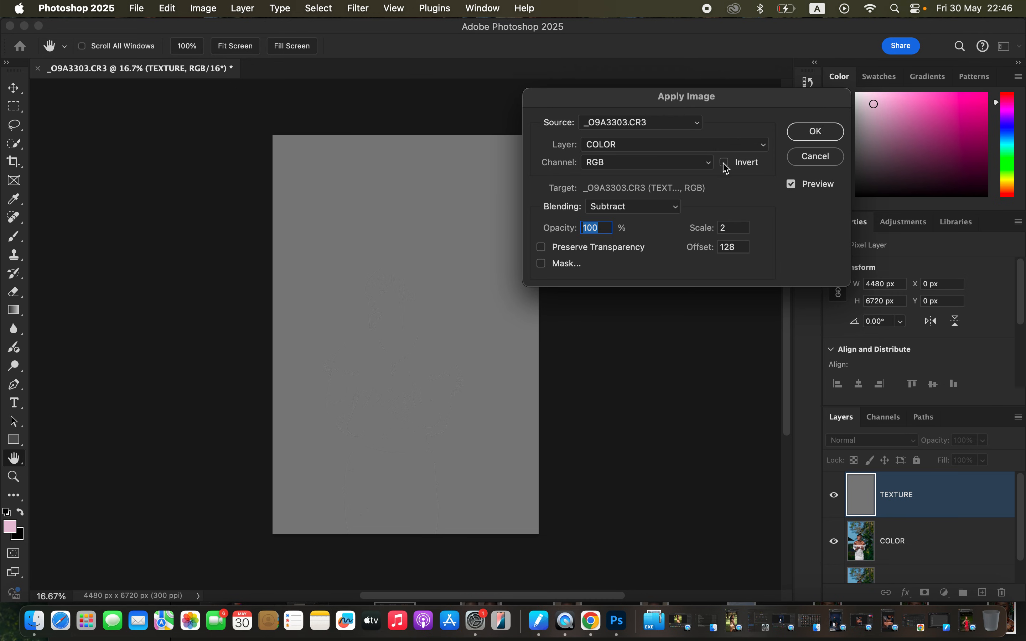
pyautogui.click(652, 206)
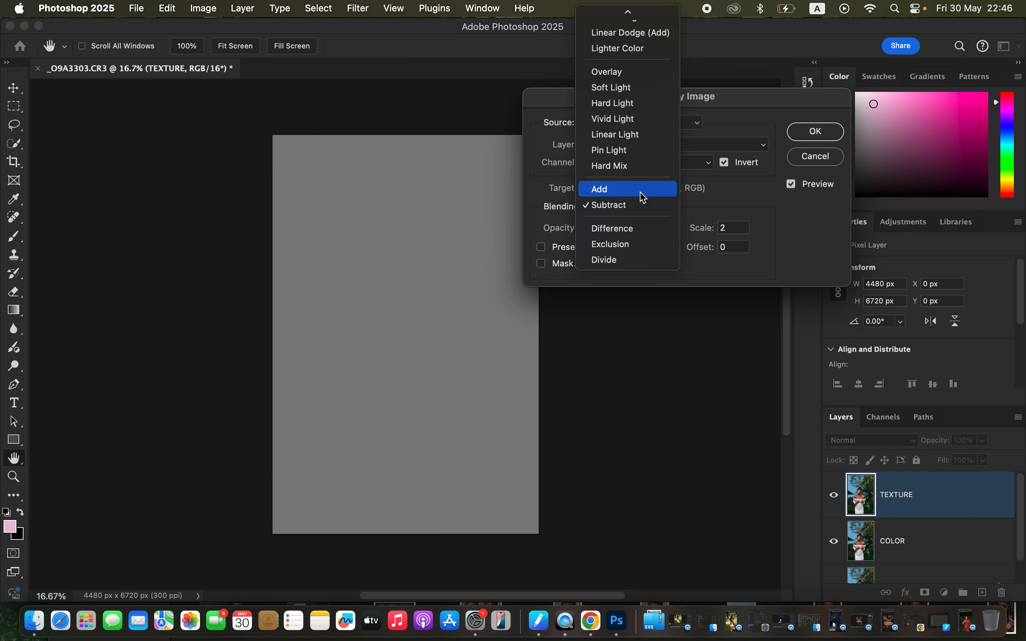
pyautogui.click(644, 193)
# Commit the Apply Image settings on the TEXTURE layer and set its blend mode to Linear Light.
pyautogui.click(816, 131)
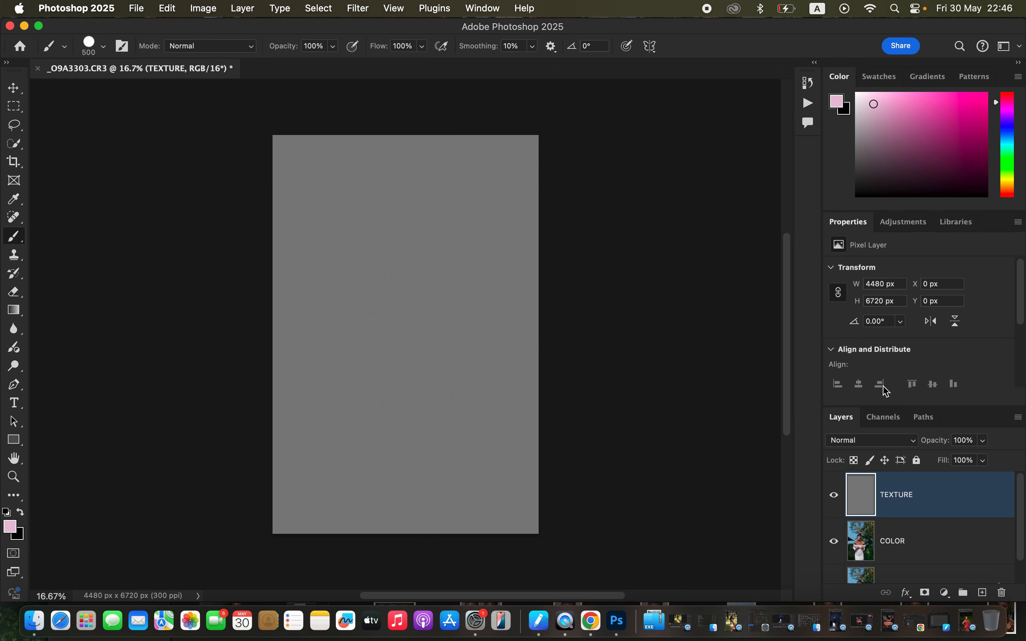
pyautogui.click(886, 442)
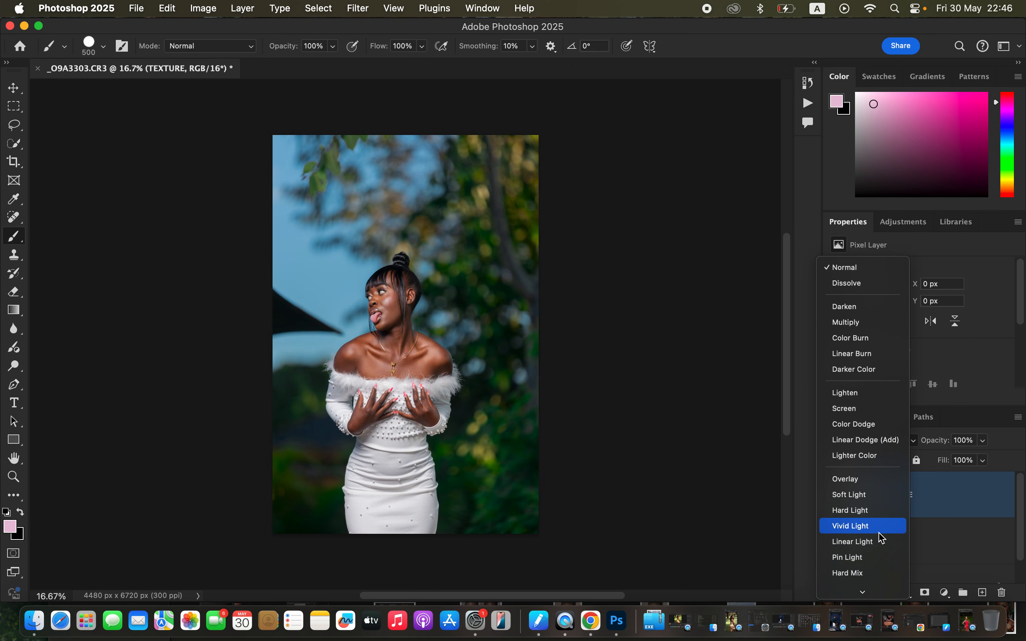
pyautogui.click(883, 541)
# Group the TEXTURE and COLOR layers, and hide TEXTURE inside the group with COLOR selected for editing.
pyautogui.keyDown('shift'); pyautogui.click(939, 545); pyautogui.keyUp('shift')
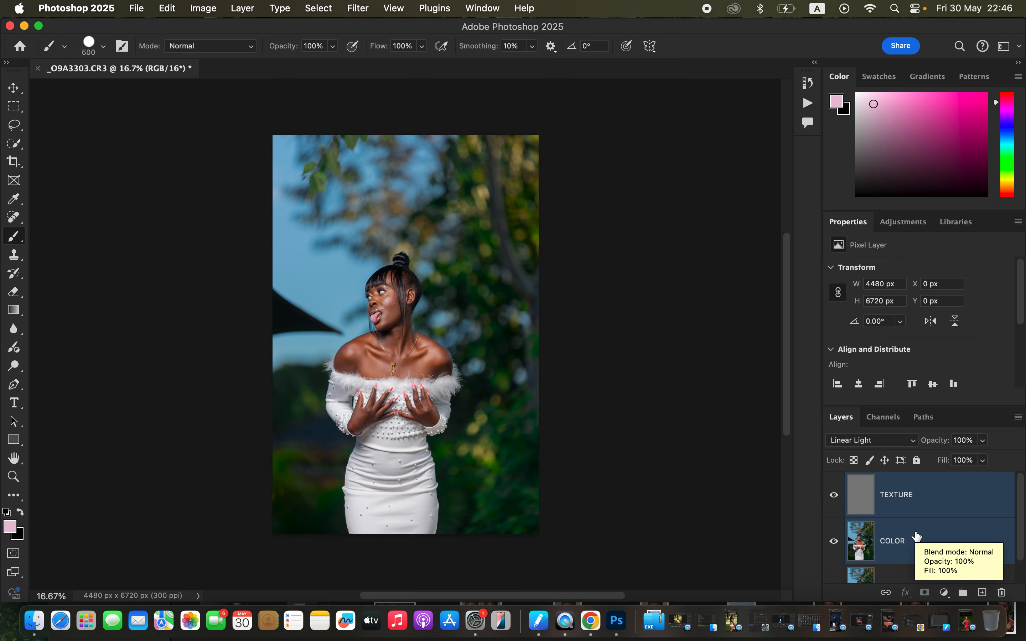
pyautogui.press('super+g')
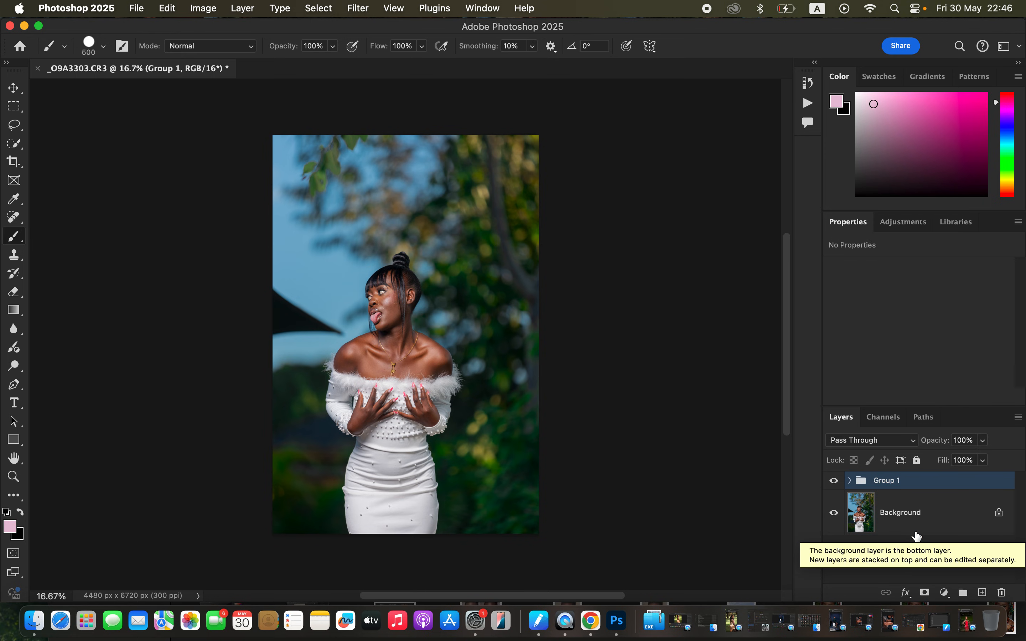
pyautogui.click(850, 481)
pyautogui.click(865, 542)
pyautogui.click(834, 514)
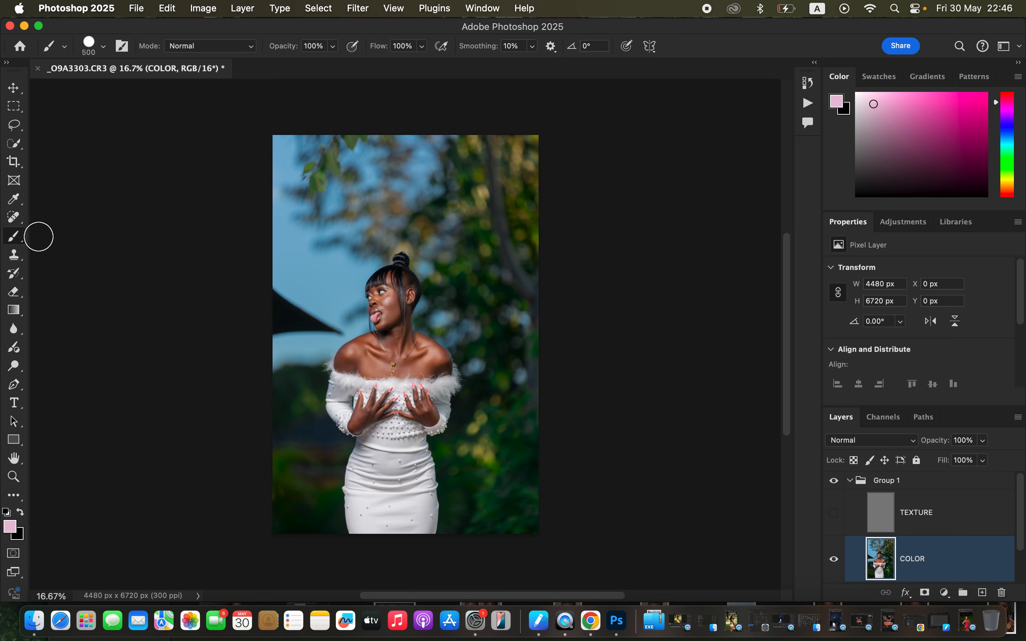
# Smooth the neck, chest and shoulder skin on the COLOR layer using the Mixer Brush at about 125 px.
pyautogui.rightClick(17, 240)
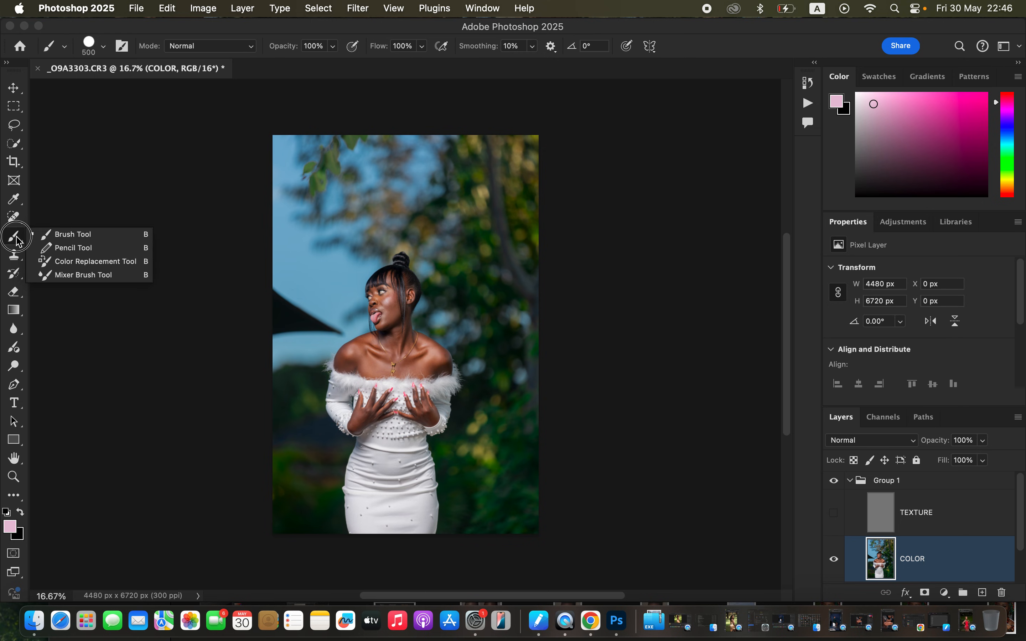
pyautogui.click(83, 275)
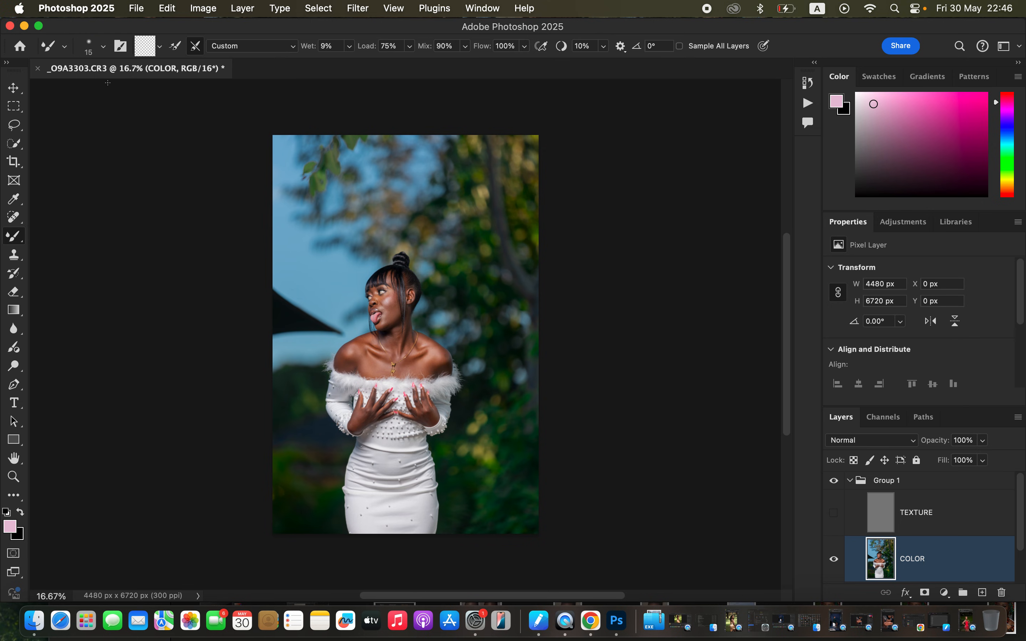
pyautogui.click(104, 47)
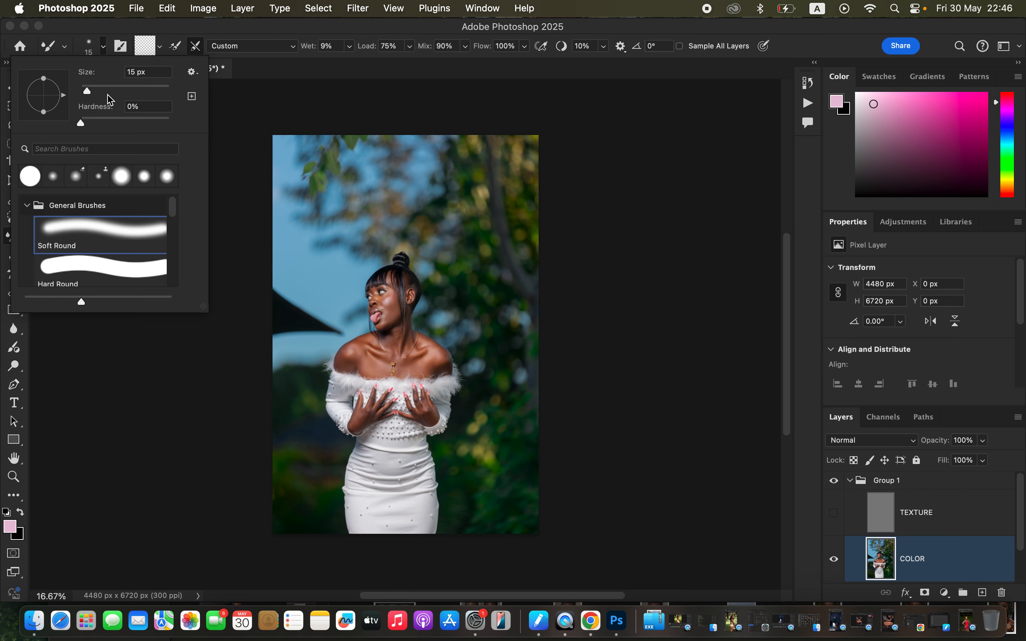
pyautogui.click(102, 50)
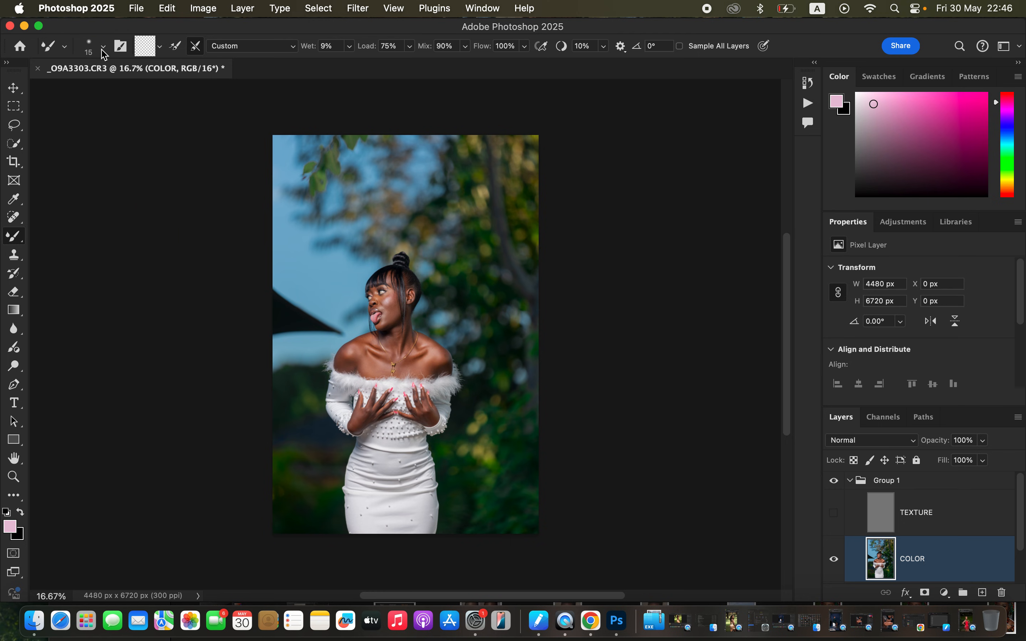
pyautogui.click(162, 50)
pyautogui.click(165, 79)
pyautogui.press('super+equal')
pyautogui.press('super+equal')
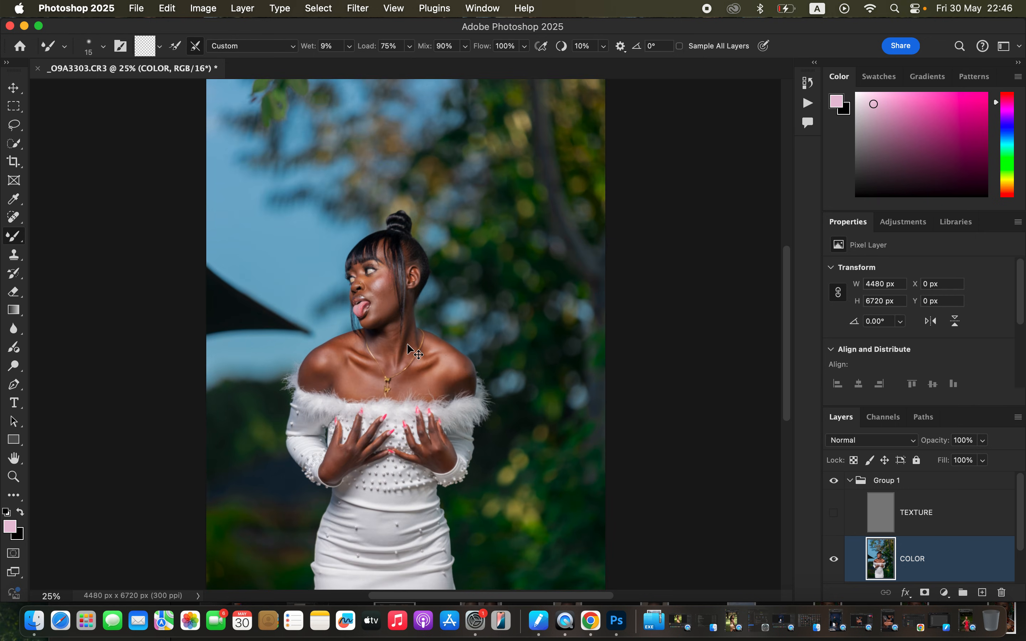
pyautogui.scroll(-5, 407, 345)
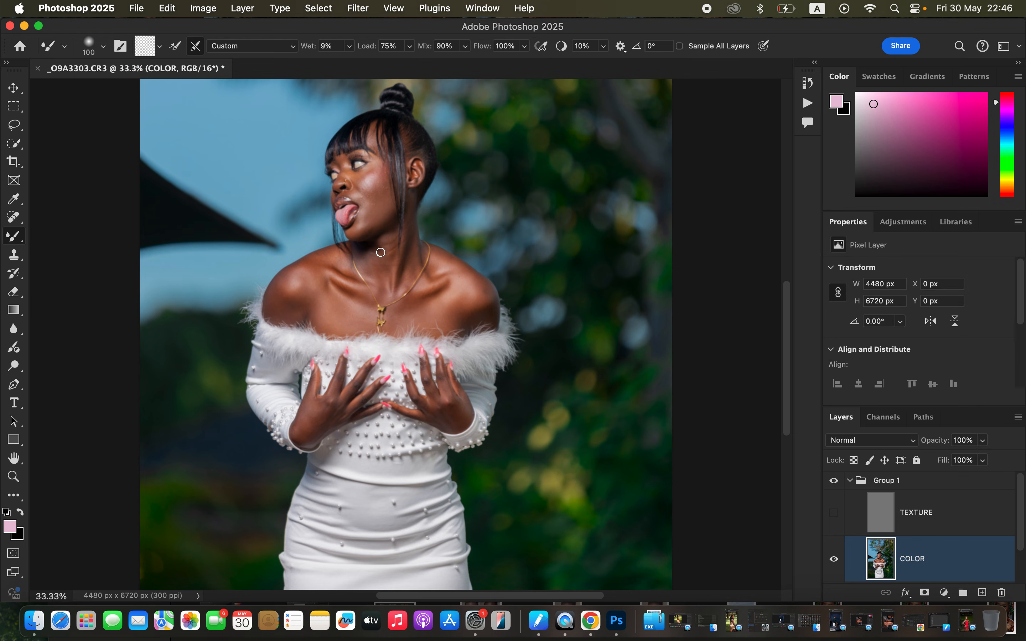
pyautogui.press(']')
pyautogui.press(']')
pyautogui.moveTo(378, 260)
pyautogui.mouseDown()
pyautogui.moveTo(406, 259)
pyautogui.moveTo(410, 248)
pyautogui.moveTo(379, 271)
pyautogui.moveTo(383, 293)
pyautogui.moveTo(417, 274)
pyautogui.moveTo(407, 264)
pyautogui.moveTo(437, 291)
pyautogui.moveTo(399, 320)
pyautogui.moveTo(432, 301)
pyautogui.moveTo(456, 315)
pyautogui.moveTo(470, 304)
pyautogui.moveTo(442, 318)
pyautogui.moveTo(456, 318)
pyautogui.moveTo(483, 296)
pyautogui.moveTo(438, 264)
pyautogui.moveTo(415, 303)
pyautogui.moveTo(362, 310)
pyautogui.moveTo(339, 292)
pyautogui.moveTo(361, 325)
pyautogui.moveTo(332, 301)
pyautogui.moveTo(302, 298)
pyautogui.moveTo(302, 276)
pyautogui.moveTo(279, 296)
pyautogui.moveTo(292, 312)
pyautogui.moveTo(305, 306)
pyautogui.moveTo(306, 294)
pyautogui.moveTo(280, 313)
pyautogui.moveTo(311, 320)
pyautogui.moveTo(322, 279)
pyautogui.moveTo(308, 261)
pyautogui.moveTo(356, 283)
pyautogui.moveTo(343, 262)
pyautogui.moveTo(318, 254)
pyautogui.moveTo(334, 327)
pyautogui.moveTo(319, 303)
pyautogui.moveTo(332, 324)
pyautogui.moveTo(392, 235)
pyautogui.moveTo(412, 231)
pyautogui.moveTo(409, 256)
pyautogui.moveTo(408, 237)
pyautogui.moveTo(429, 301)
pyautogui.moveTo(414, 322)
pyautogui.moveTo(470, 312)
pyautogui.moveTo(489, 291)
pyautogui.mouseUp()
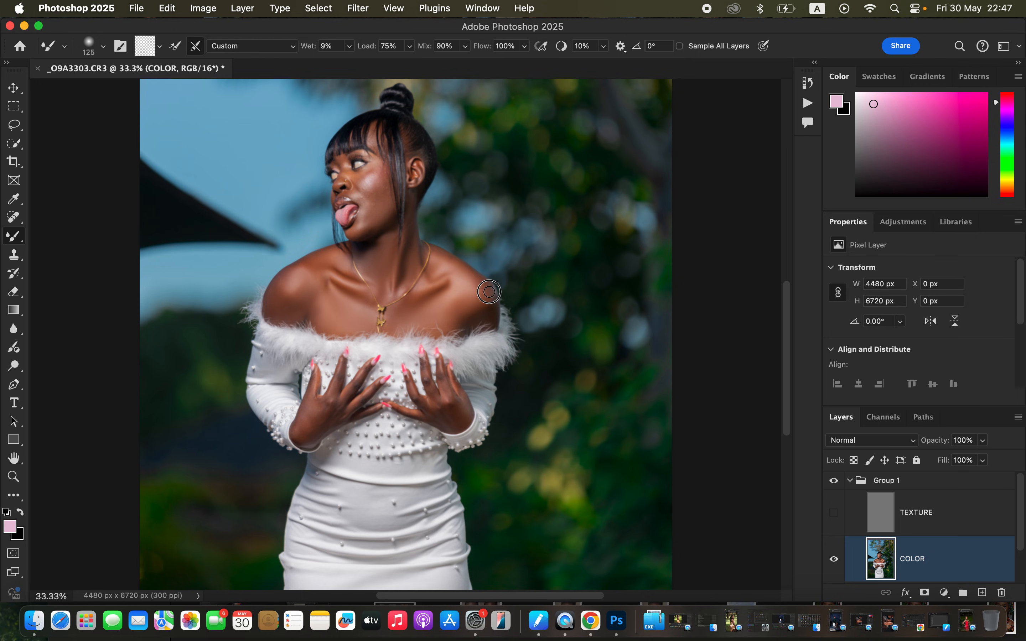
# Blend the skin tones on the face, shoulders, chest and both hands with the Mixer Brush on the COLOR layer.
pyautogui.moveTo(374, 191)
pyautogui.mouseDown()
pyautogui.moveTo(361, 221)
pyautogui.moveTo(385, 185)
pyautogui.moveTo(355, 229)
pyautogui.moveTo(387, 171)
pyautogui.moveTo(364, 186)
pyautogui.moveTo(373, 167)
pyautogui.moveTo(371, 197)
pyautogui.moveTo(359, 197)
pyautogui.moveTo(385, 196)
pyautogui.moveTo(358, 232)
pyautogui.mouseUp()
pyautogui.moveTo(344, 161)
pyautogui.mouseDown()
pyautogui.moveTo(342, 176)
pyautogui.moveTo(374, 167)
pyautogui.moveTo(356, 199)
pyautogui.mouseUp()
pyautogui.moveTo(284, 284)
pyautogui.mouseDown()
pyautogui.moveTo(280, 301)
pyautogui.moveTo(377, 259)
pyautogui.moveTo(349, 263)
pyautogui.moveTo(459, 303)
pyautogui.moveTo(482, 292)
pyautogui.moveTo(424, 318)
pyautogui.moveTo(321, 300)
pyautogui.moveTo(307, 281)
pyautogui.moveTo(275, 304)
pyautogui.moveTo(288, 310)
pyautogui.mouseUp()
pyautogui.moveTo(313, 414)
pyautogui.mouseDown()
pyautogui.moveTo(314, 389)
pyautogui.moveTo(298, 433)
pyautogui.moveTo(314, 385)
pyautogui.moveTo(329, 399)
pyautogui.moveTo(339, 372)
pyautogui.moveTo(335, 387)
pyautogui.moveTo(353, 384)
pyautogui.moveTo(348, 394)
pyautogui.moveTo(371, 389)
pyautogui.moveTo(353, 406)
pyautogui.mouseUp()
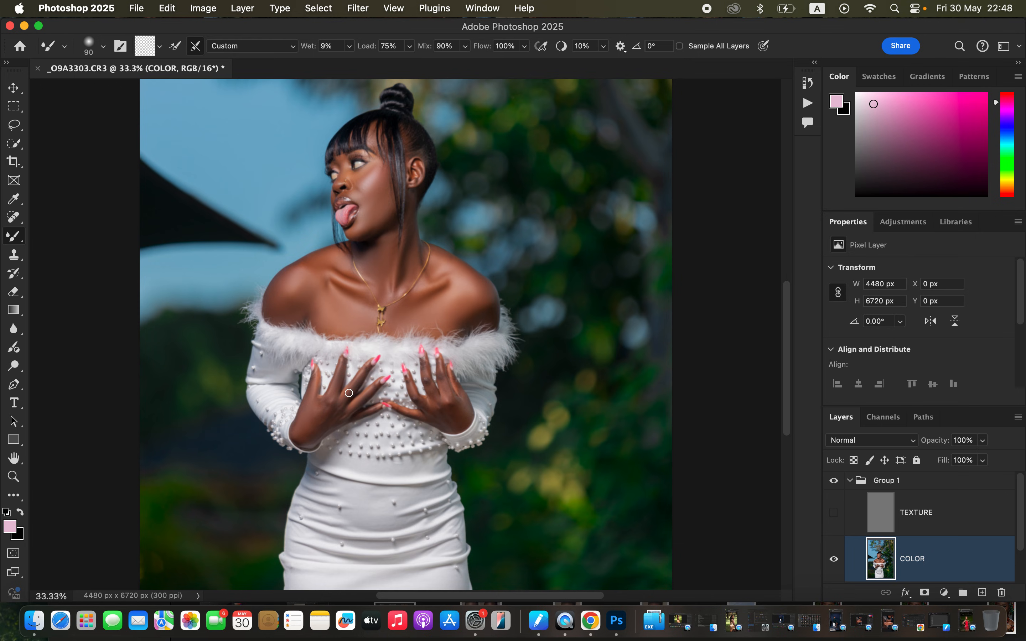
pyautogui.moveTo(334, 406)
pyautogui.mouseDown()
pyautogui.moveTo(311, 426)
pyautogui.moveTo(337, 386)
pyautogui.moveTo(319, 422)
pyautogui.moveTo(328, 425)
pyautogui.moveTo(332, 412)
pyautogui.moveTo(311, 425)
pyautogui.mouseUp()
pyautogui.moveTo(432, 388)
pyautogui.mouseDown()
pyautogui.moveTo(442, 377)
pyautogui.moveTo(416, 393)
pyautogui.moveTo(410, 383)
pyautogui.moveTo(425, 407)
pyautogui.moveTo(405, 413)
pyautogui.moveTo(433, 415)
pyautogui.moveTo(442, 404)
pyautogui.moveTo(450, 422)
pyautogui.moveTo(450, 401)
pyautogui.moveTo(464, 416)
pyautogui.moveTo(422, 416)
pyautogui.mouseUp()
pyautogui.moveTo(435, 290)
pyautogui.mouseDown()
pyautogui.moveTo(432, 272)
pyautogui.moveTo(413, 263)
pyautogui.moveTo(413, 283)
pyautogui.moveTo(456, 261)
pyautogui.moveTo(423, 252)
pyautogui.moveTo(387, 204)
pyautogui.moveTo(360, 229)
pyautogui.moveTo(370, 231)
pyautogui.moveTo(377, 197)
pyautogui.mouseUp()
# Compare the portrait with and without the group, and blend the remaining uneven skin on the neck and upper chest.
pyautogui.click(834, 481)
pyautogui.click(834, 481)
pyautogui.click(834, 481)
pyautogui.click(834, 481)
pyautogui.moveTo(380, 253); pyautogui.dragTo(410, 220)
pyautogui.moveTo(410, 276); pyautogui.dragTo(409, 263)
# Set up the Clone Stamp on the TEXTURE layer with a soft brush and Current Layer sampling.
pyautogui.click(956, 532)
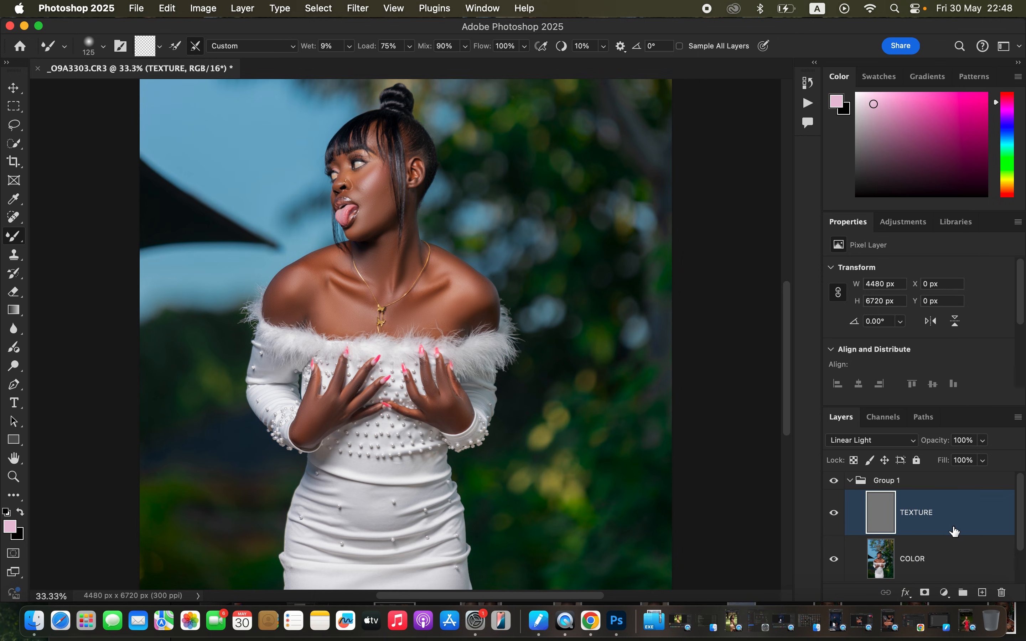
pyautogui.click(14, 254)
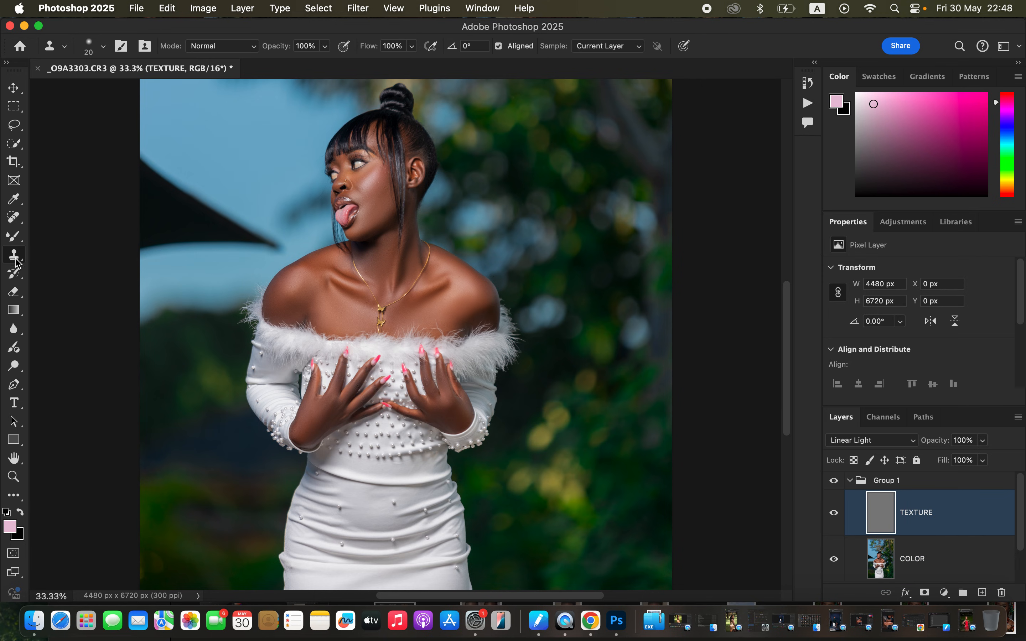
pyautogui.rightClick(22, 259)
pyautogui.click(18, 254)
pyautogui.click(103, 47)
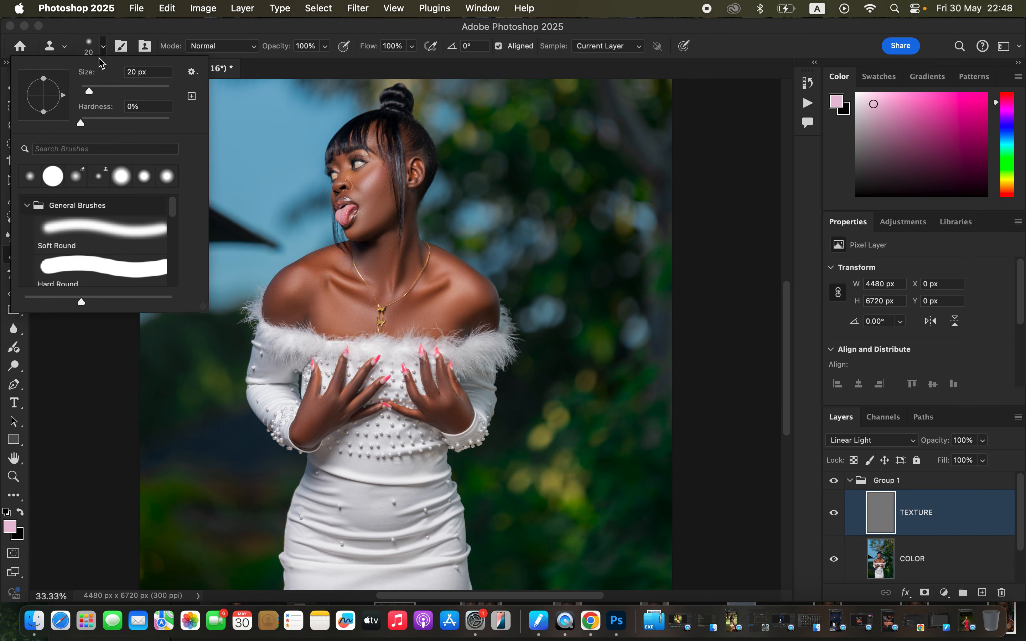
pyautogui.click(205, 49)
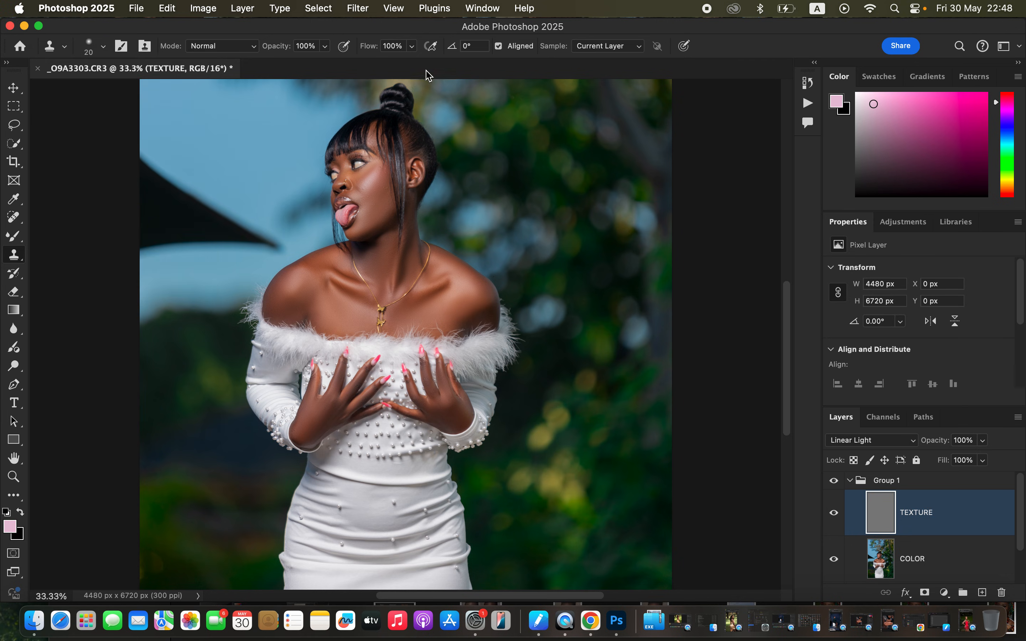
pyautogui.click(593, 48)
pyautogui.click(597, 46)
# Clone clean skin texture over the bumps on the upper cheek beside the hair strands with a 25 px brush.
pyautogui.press('super+equal')
pyautogui.press('super+equal')
pyautogui.press('super+equal')
pyautogui.press('super+equal')
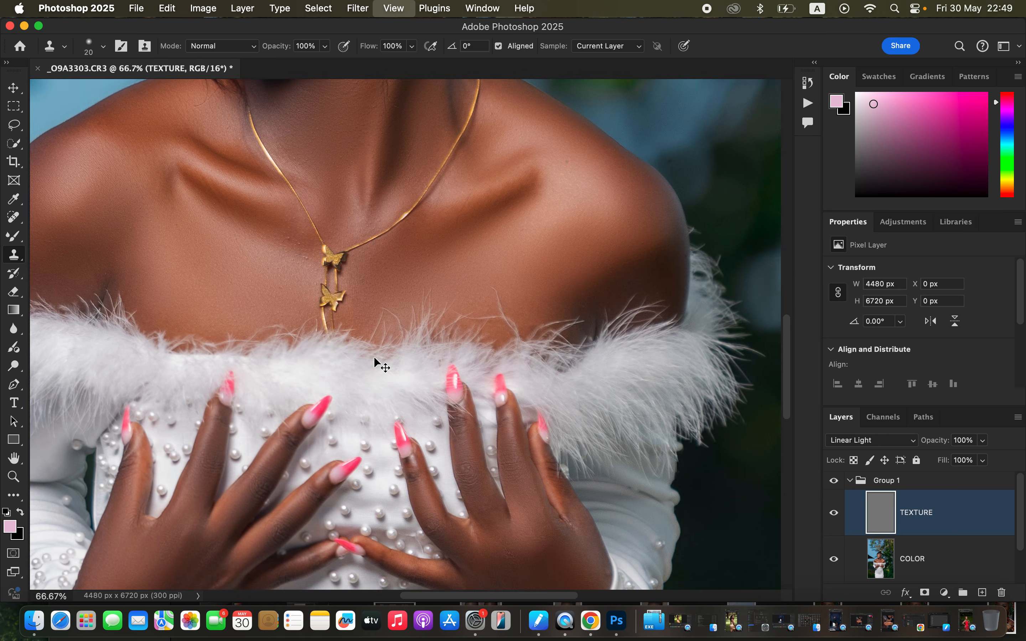
pyautogui.scroll(20, 405, 250)
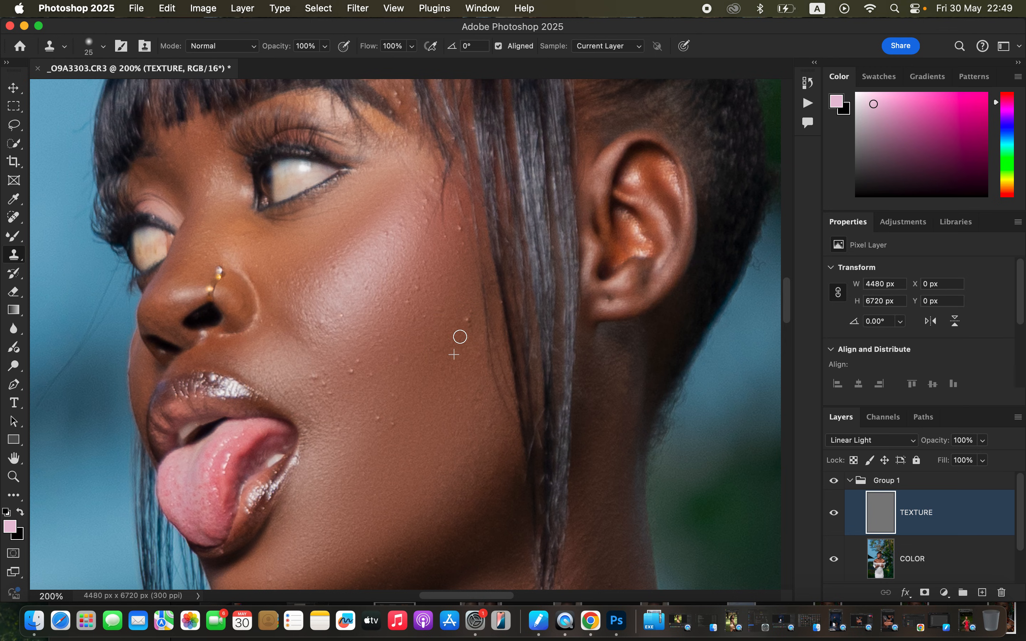
pyautogui.keyDown('alt'); pyautogui.click(425, 298); pyautogui.keyUp('alt')
pyautogui.click(422, 302)
pyautogui.keyDown('alt'); pyautogui.click(460, 271); pyautogui.keyUp('alt')
pyautogui.moveTo(457, 251); pyautogui.dragTo(460, 228)
pyautogui.click(447, 241)
# Remove the bumps on the cheek between the nose and the corner of the mouth by cloning nearby clean texture.
pyautogui.click(342, 316)
pyautogui.keyDown('alt'); pyautogui.click(345, 323); pyautogui.keyUp('alt')
pyautogui.moveTo(324, 331); pyautogui.dragTo(314, 348)
pyautogui.click(333, 395)
pyautogui.keyDown('alt'); pyautogui.click(338, 392); pyautogui.keyUp('alt')
pyautogui.click(326, 382)
pyautogui.click(317, 373)
# Clone away the remaining bumps across the middle and outer cheek and beside the outer corner of the eye.
pyautogui.keyDown('alt'); pyautogui.click(397, 281); pyautogui.keyUp('alt')
pyautogui.click(382, 293)
pyautogui.keyDown('alt'); pyautogui.click(421, 339); pyautogui.keyUp('alt')
pyautogui.click(429, 316)
pyautogui.keyDown('alt'); pyautogui.click(461, 334); pyautogui.keyUp('alt')
pyautogui.click(469, 320)
pyautogui.click(442, 304)
pyautogui.click(411, 301)
pyautogui.click(344, 270)
pyautogui.keyDown('alt'); pyautogui.click(429, 176); pyautogui.keyUp('alt')
pyautogui.click(422, 180)
# Clone clean texture over the bumps around the outer end of the eyebrow and the temple.
pyautogui.moveTo(457, 354); pyautogui.dragTo(479, 432)
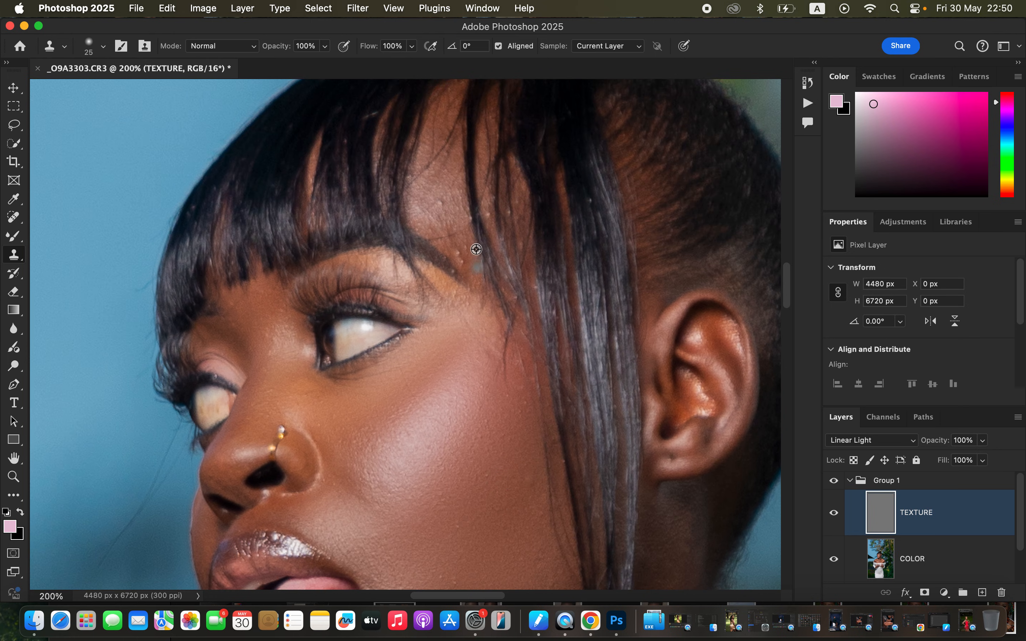
pyautogui.keyDown('alt'); pyautogui.click(471, 269); pyautogui.keyUp('alt')
pyautogui.click(459, 256)
pyautogui.keyDown('alt'); pyautogui.click(472, 269); pyautogui.keyUp('alt')
pyautogui.moveTo(457, 253)
pyautogui.mouseDown()
pyautogui.moveTo(467, 270)
pyautogui.moveTo(477, 266)
pyautogui.mouseUp()
pyautogui.click(467, 236)
pyautogui.click(284, 366)
# Collapse the frequency separation group and compare the full portrait with and without the retouching.
pyautogui.press('super+minus')
pyautogui.press('super+minus')
pyautogui.press('super+minus')
pyautogui.press('super+minus')
pyautogui.press('super+minus')
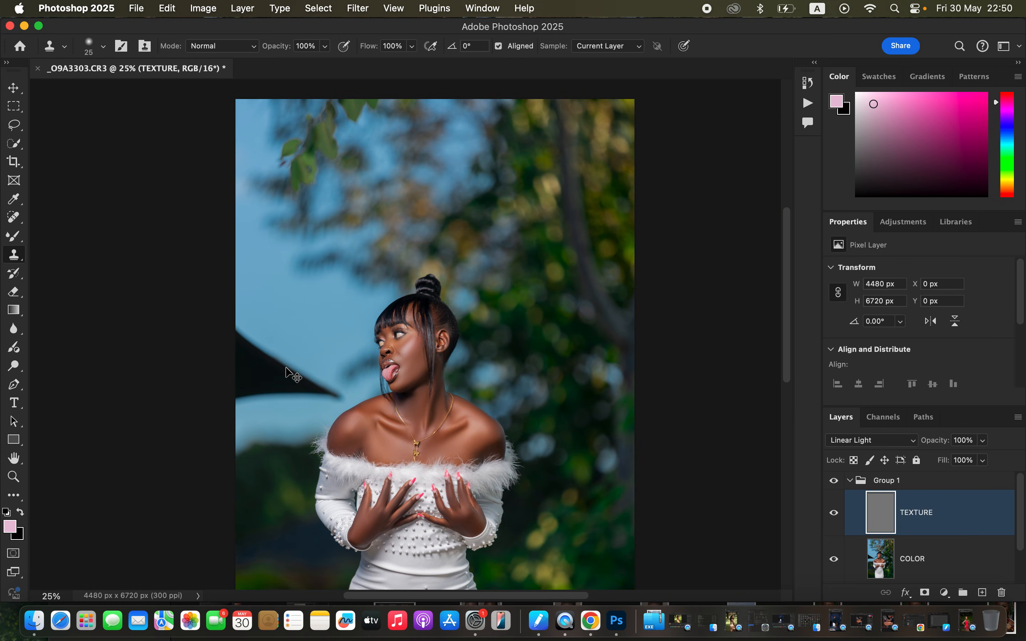
pyautogui.press('super+minus')
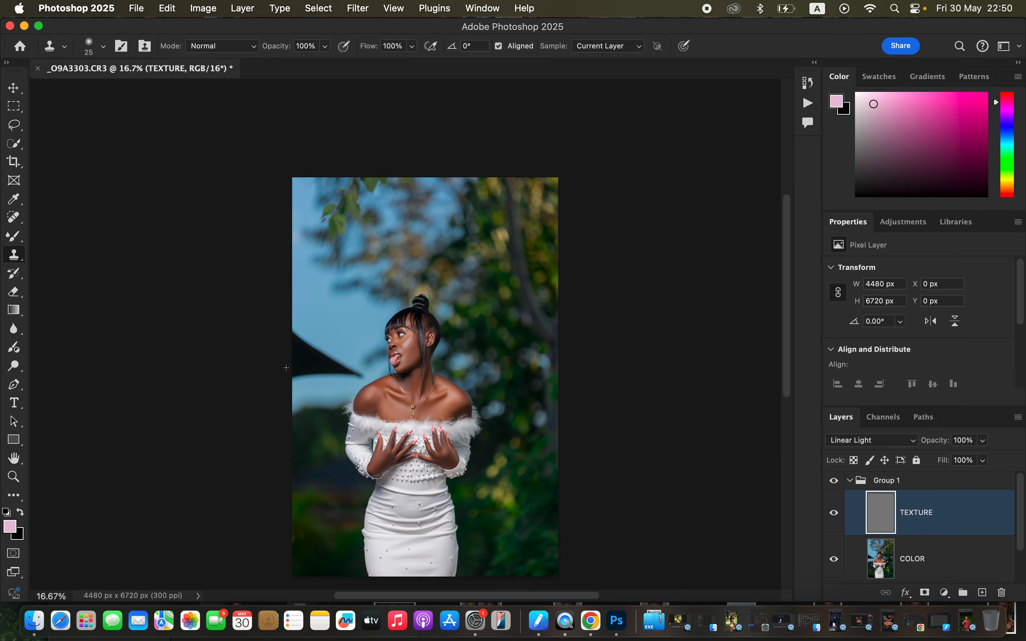
pyautogui.click(848, 481)
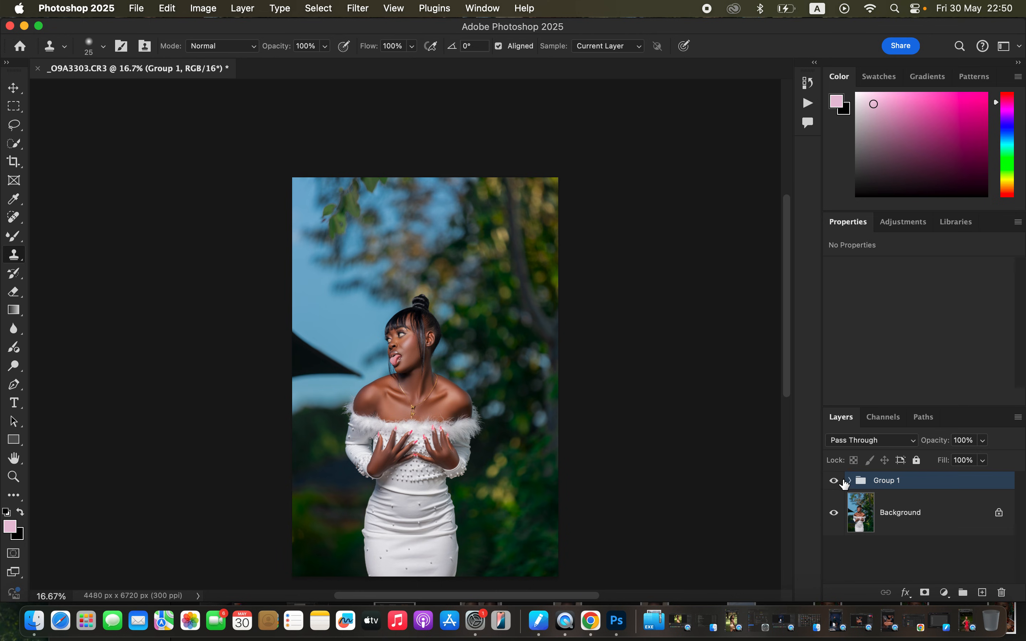
pyautogui.click(837, 483)
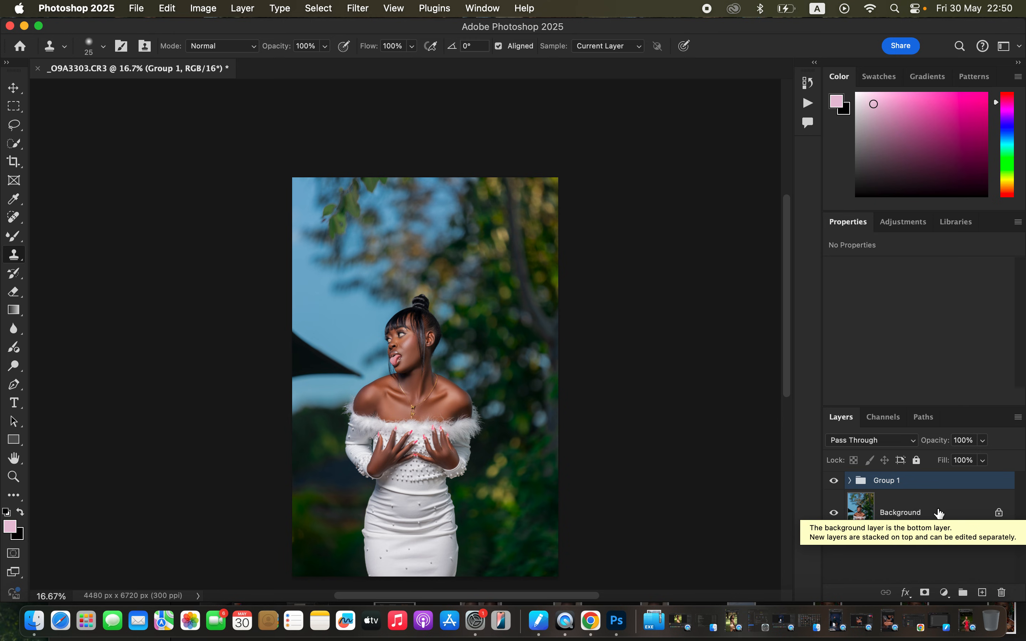
# Stamp all visible layers into a new top layer, and add an empty layer above it in Color blend mode.
pyautogui.press('super+alt+shift+e')
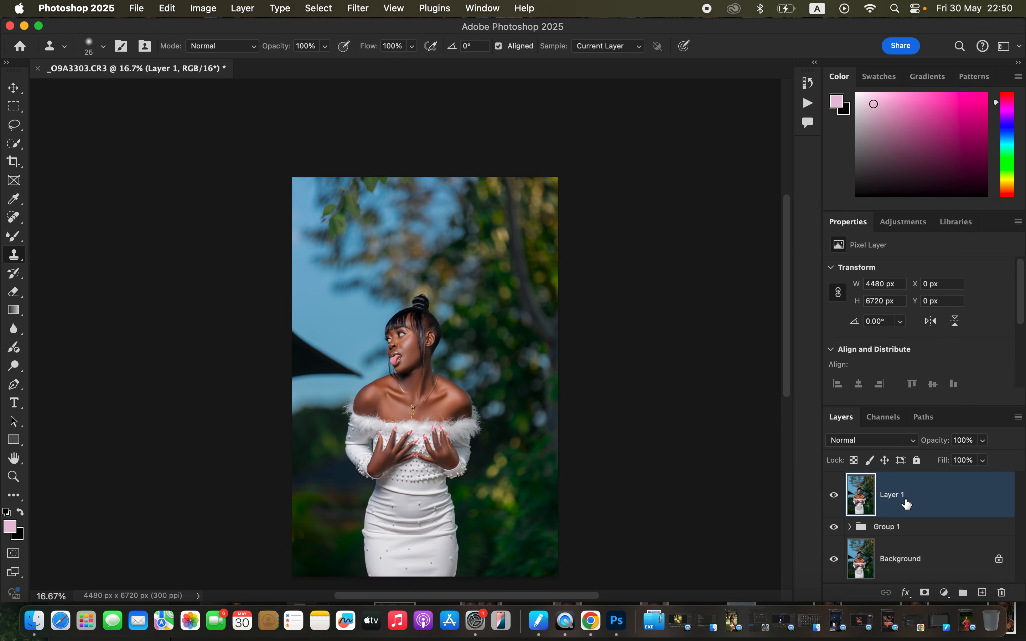
pyautogui.click(983, 593)
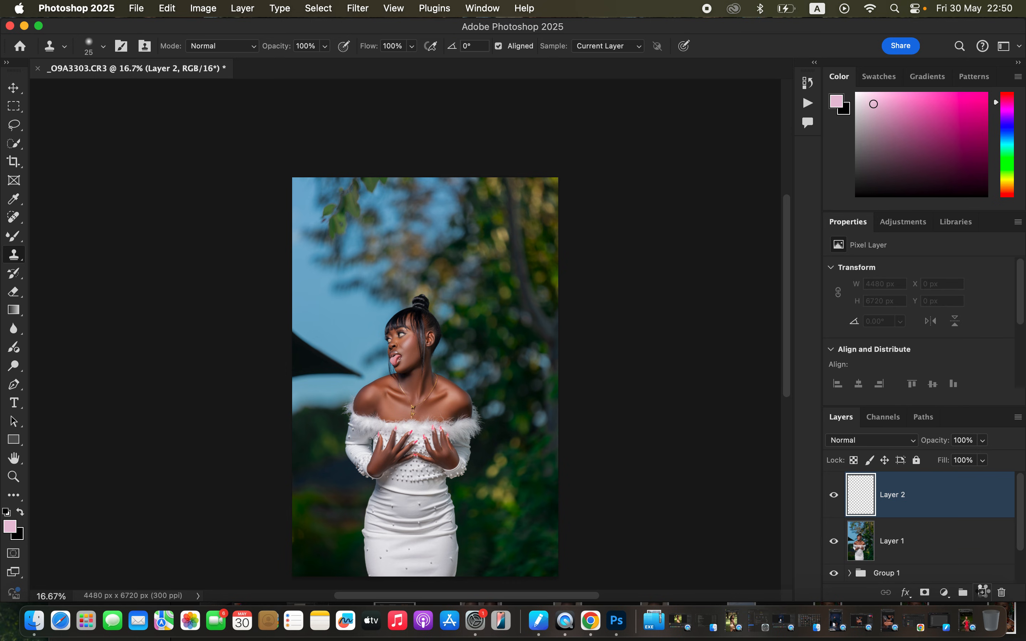
pyautogui.click(879, 441)
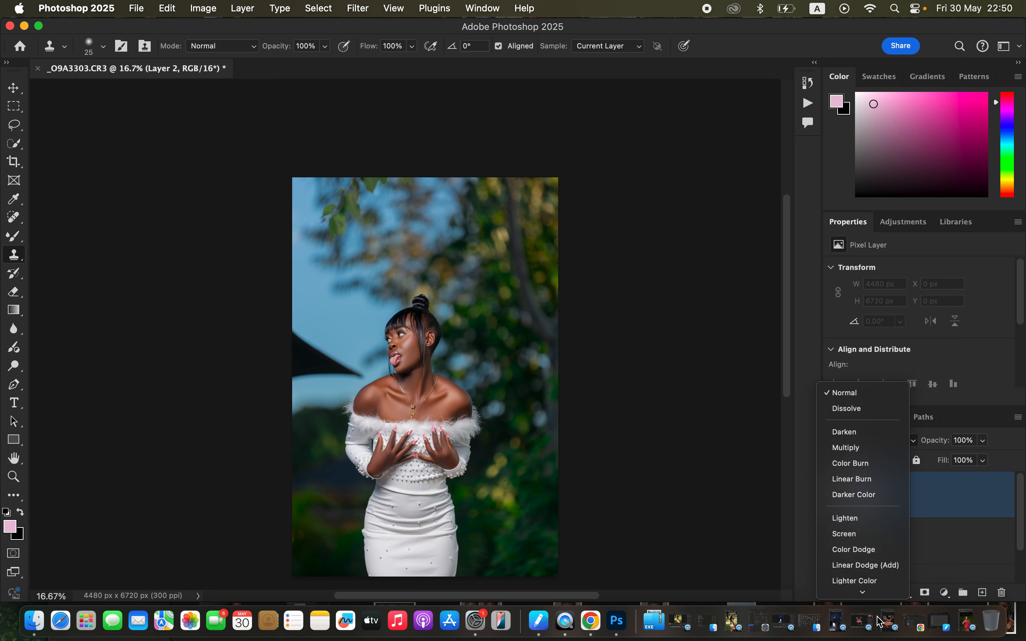
pyautogui.click(869, 589)
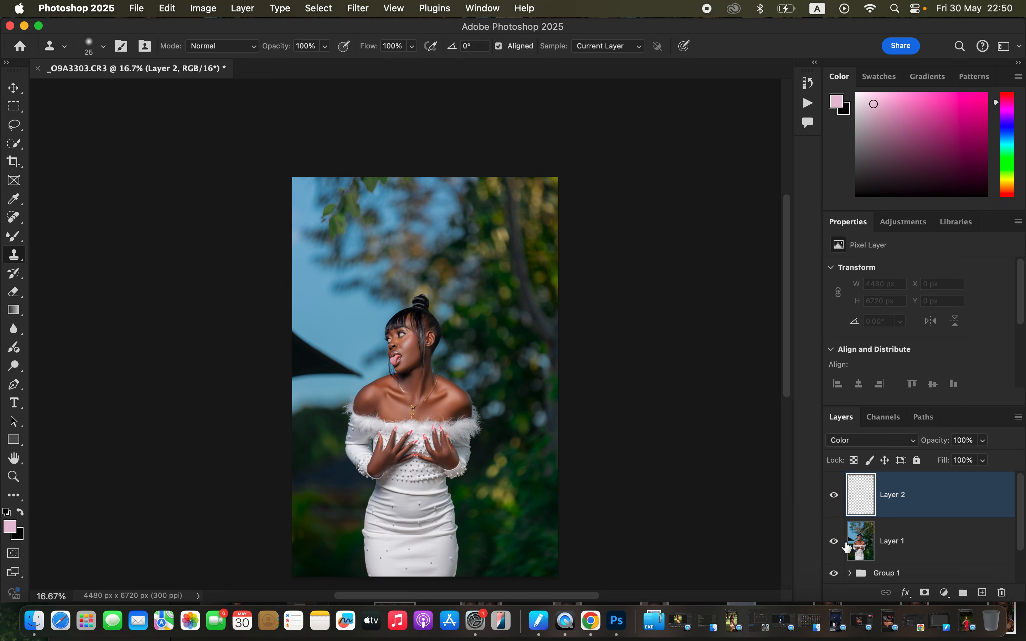
# Select the woman automatically as the subject on the merged portrait layer, Layer 1.
pyautogui.click(916, 546)
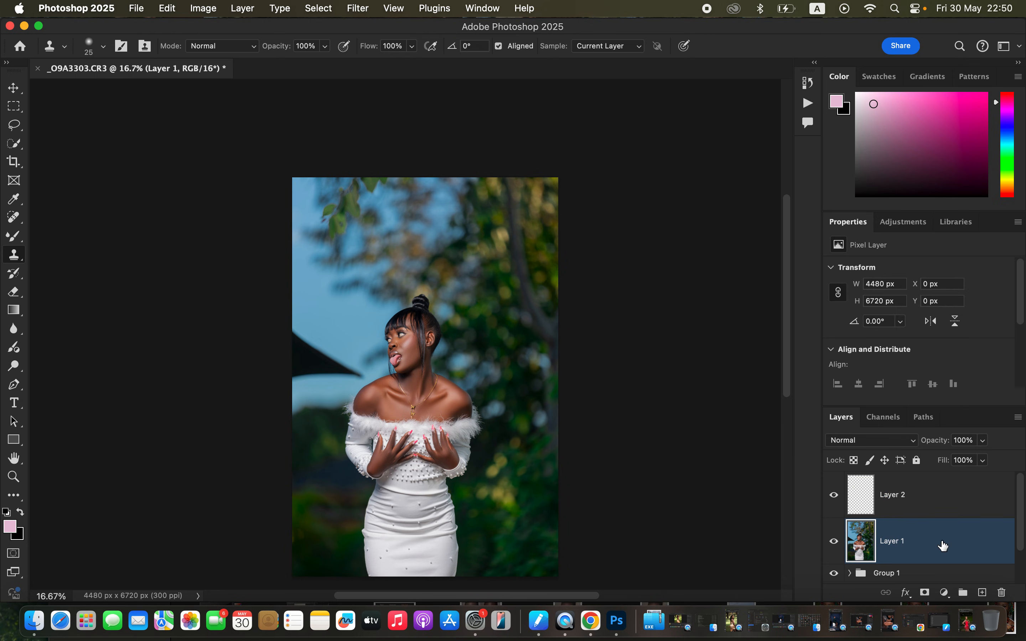
pyautogui.click(321, 9)
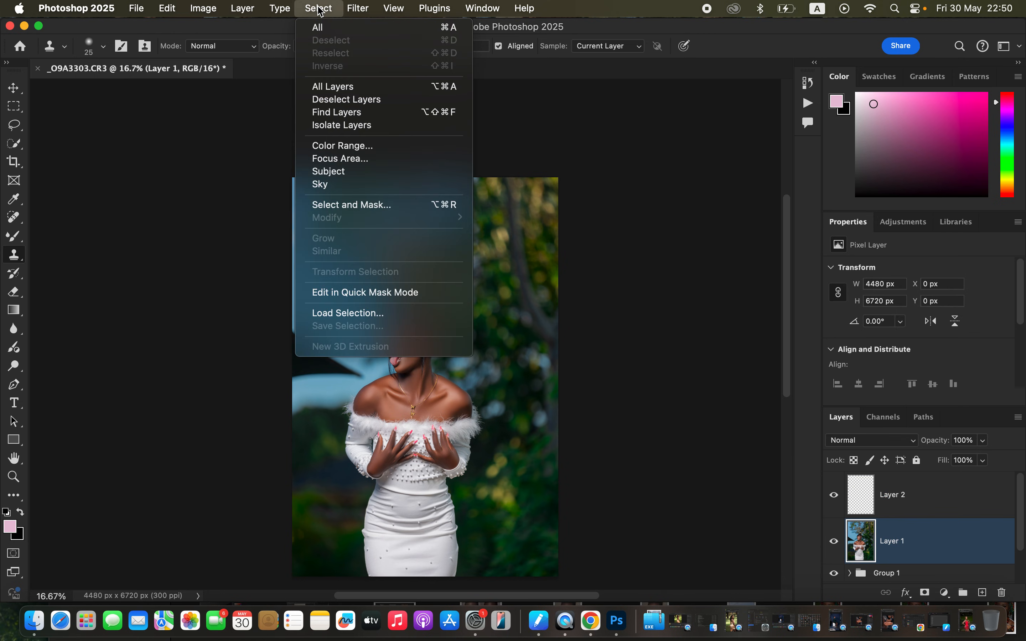
pyautogui.click(350, 170)
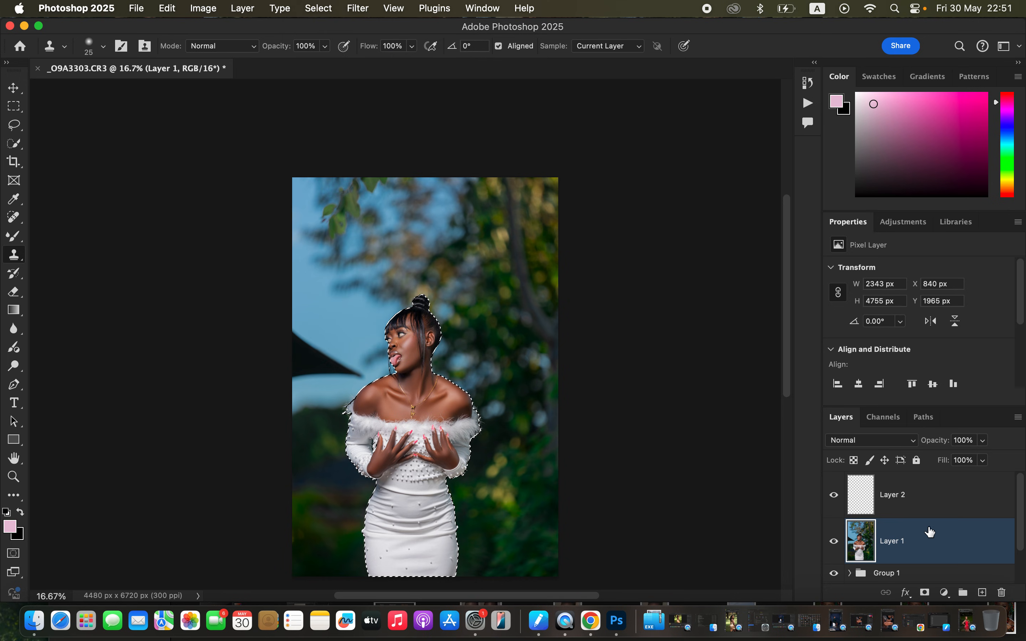
# Activate Layer 2 and set up the Brush tool with the Soft Round preset at 500 px and 0% hardness.
pyautogui.click(915, 509)
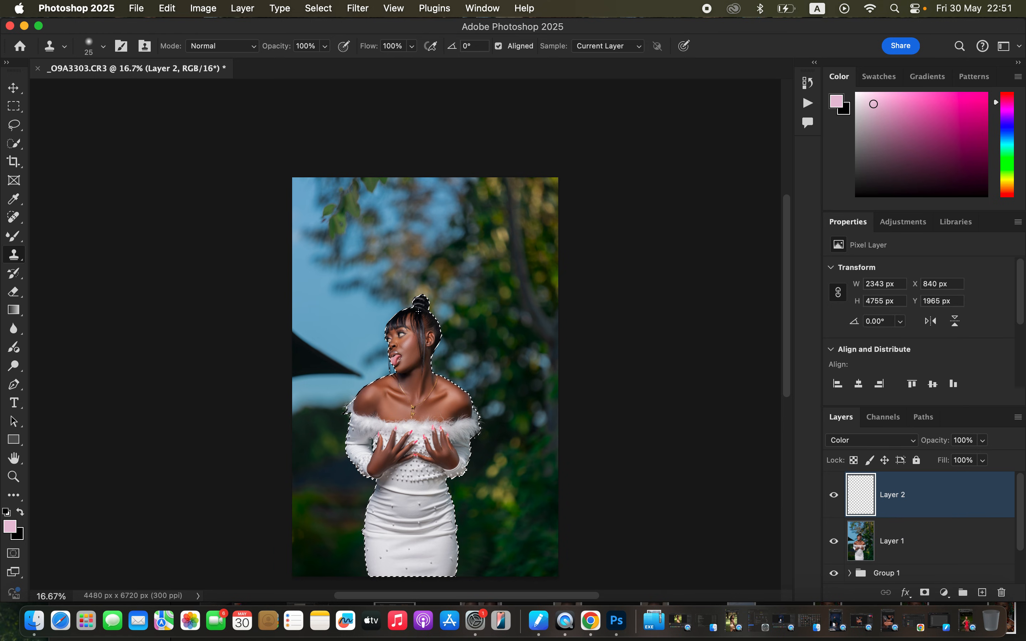
pyautogui.click(18, 236)
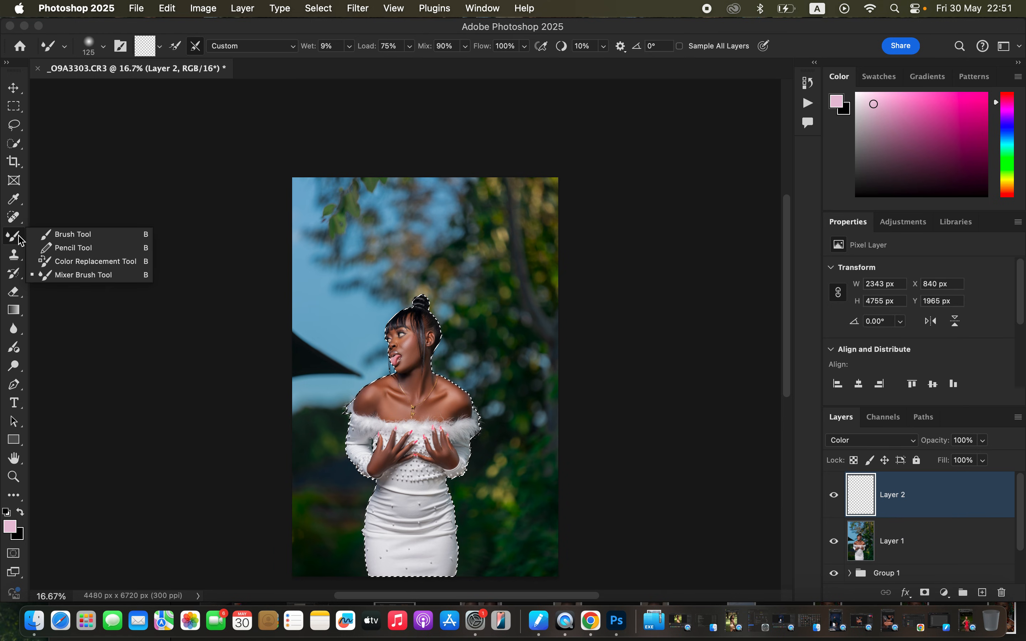
pyautogui.click(75, 234)
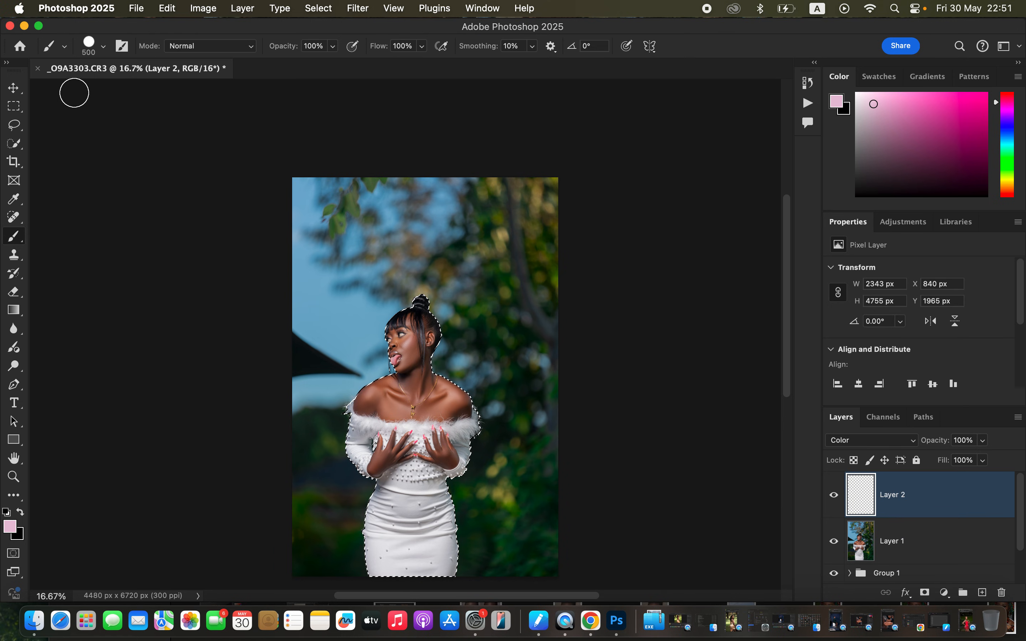
pyautogui.click(102, 47)
pyautogui.click(80, 223)
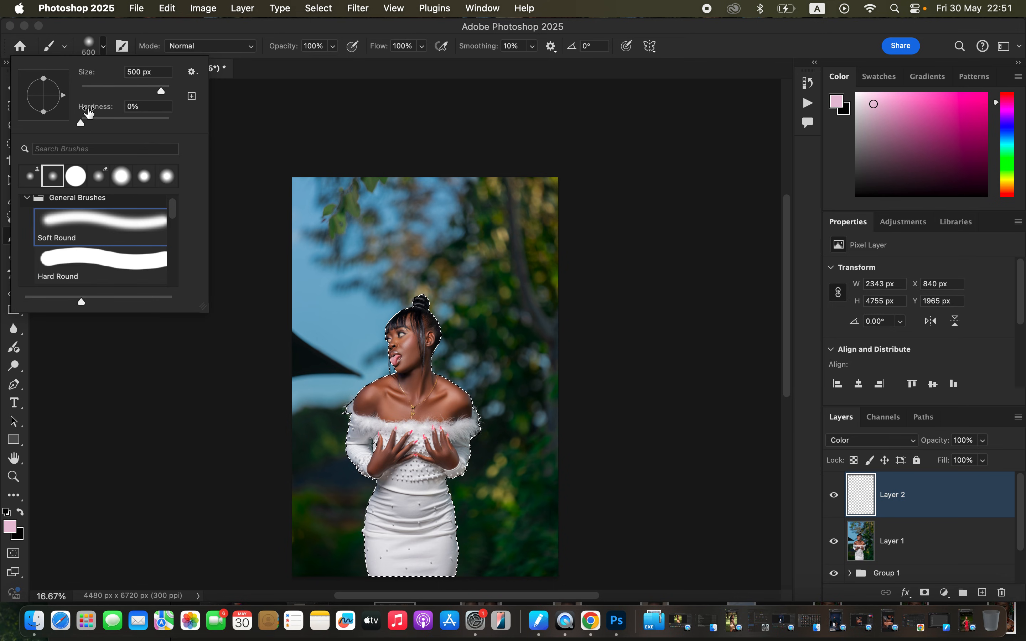
pyautogui.click(868, 7)
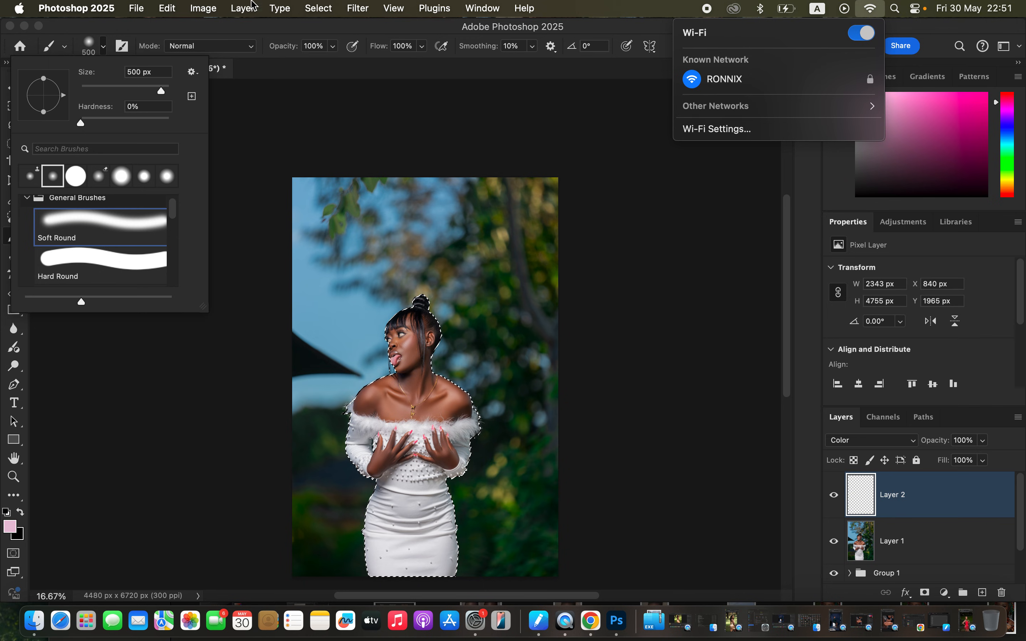
pyautogui.click(239, 30)
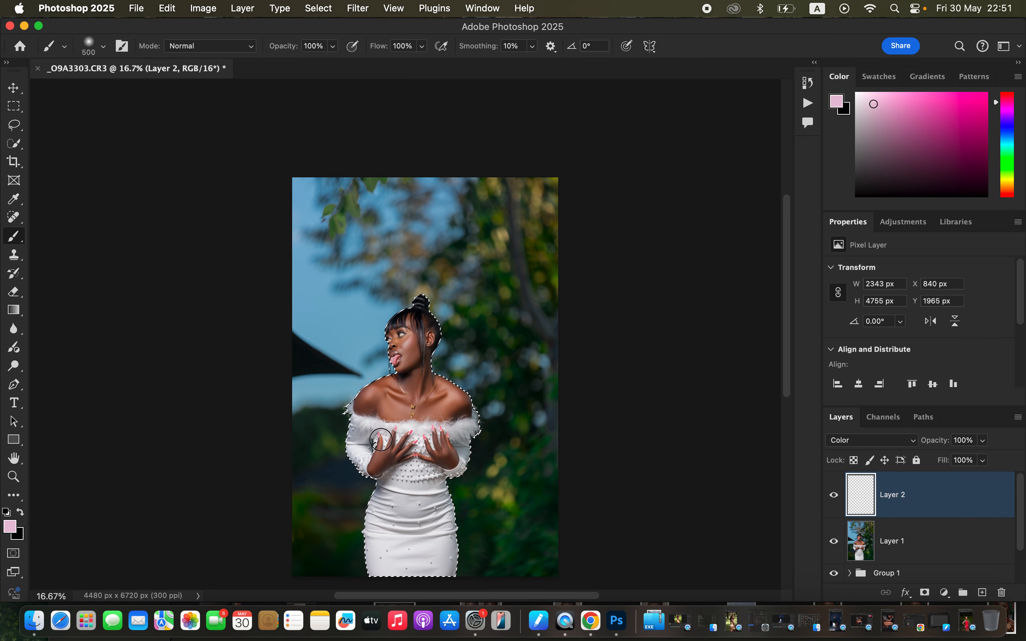
# Sample skin colours from the face, collarbone and shoulder, ending with the warm reddish-brown tone of the shoulder as the foreground colour.
pyautogui.press('super+plus')
pyautogui.press('super+plus')
pyautogui.press('super+plus')
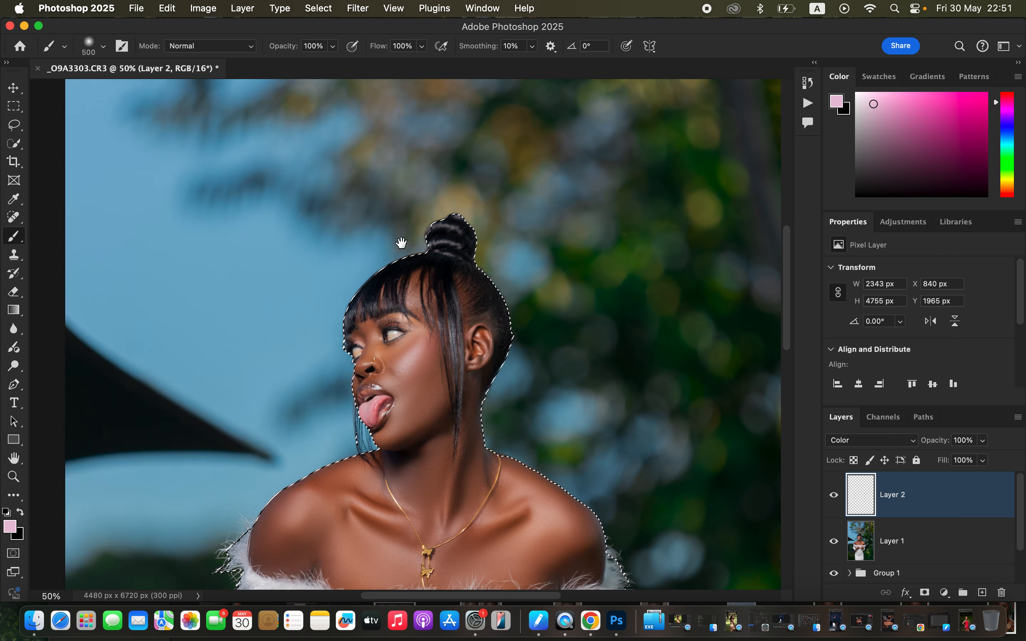
pyautogui.moveTo(475, 371); pyautogui.dragTo(479, 207)
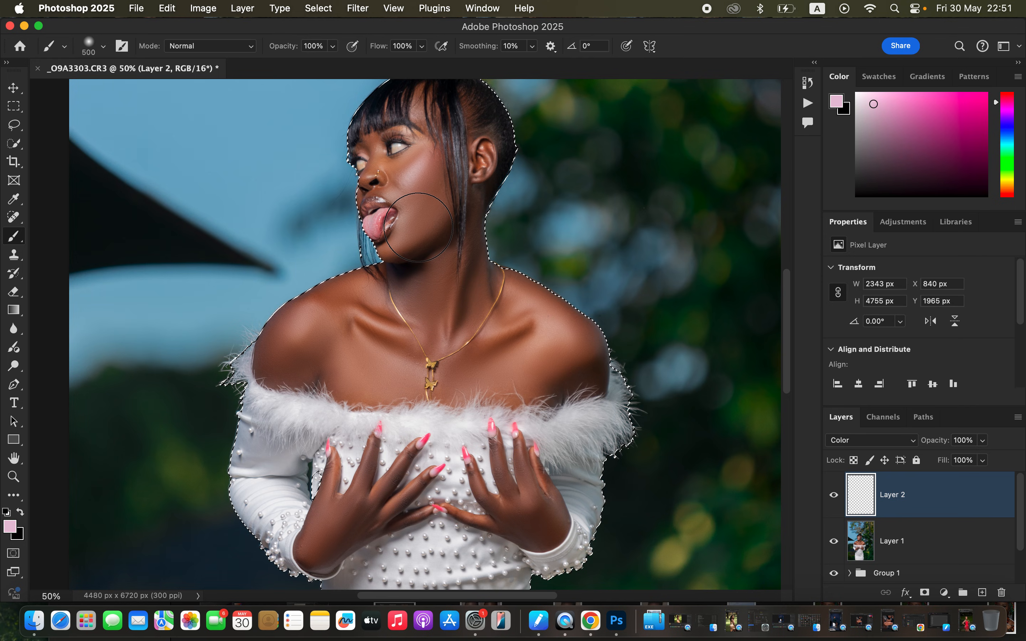
pyautogui.keyDown('alt'); pyautogui.click(392, 167); pyautogui.keyUp('alt')
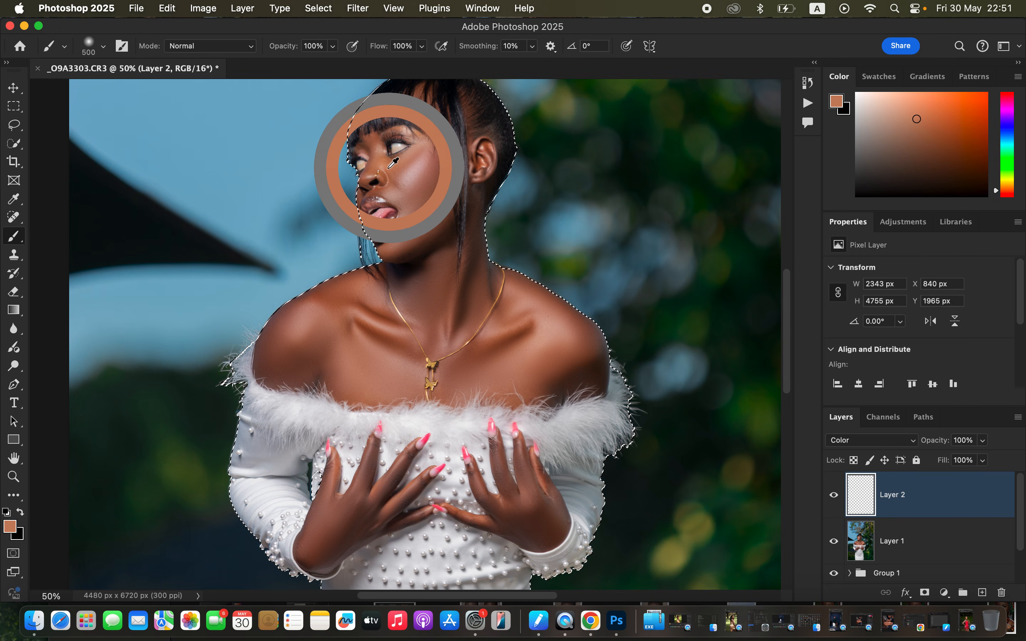
pyautogui.keyDown('alt'); pyautogui.click(393, 176); pyautogui.keyUp('alt')
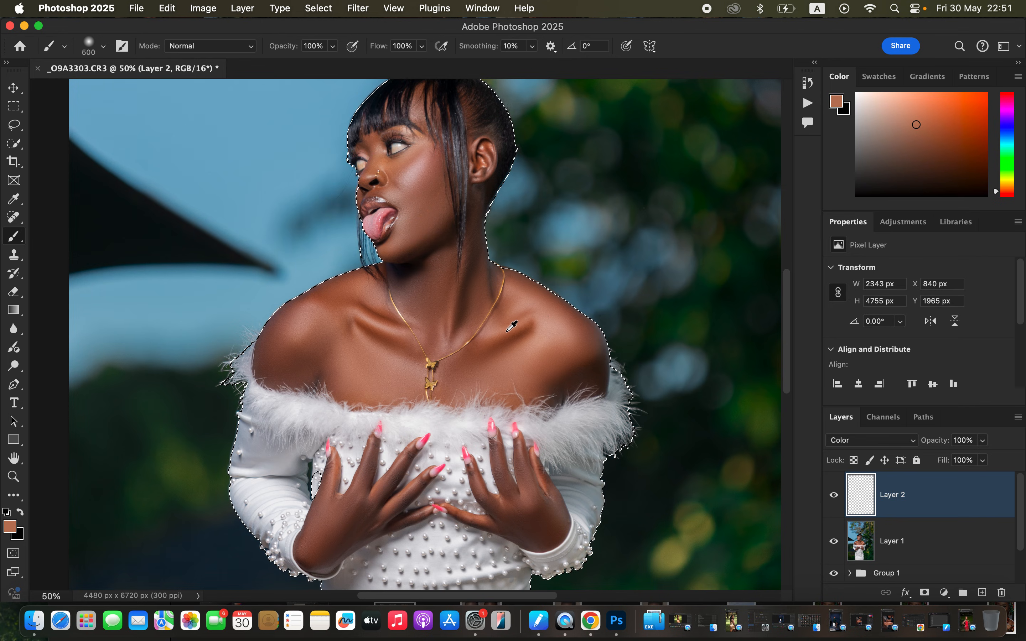
pyautogui.keyDown('alt'); pyautogui.click(519, 318); pyautogui.keyUp('alt')
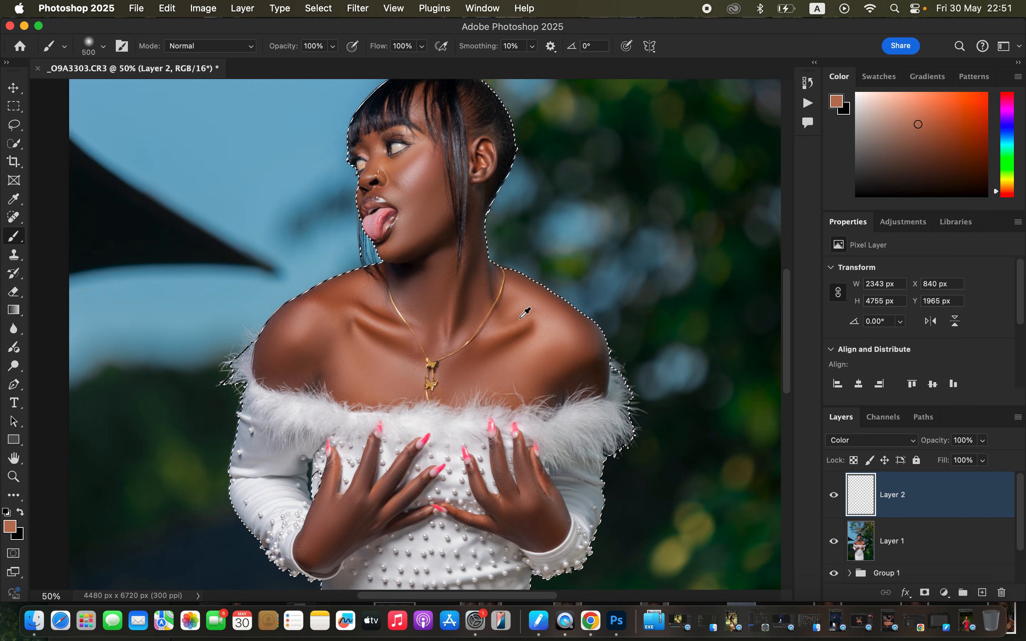
pyautogui.keyDown('alt'); pyautogui.click(524, 314); pyautogui.keyUp('alt')
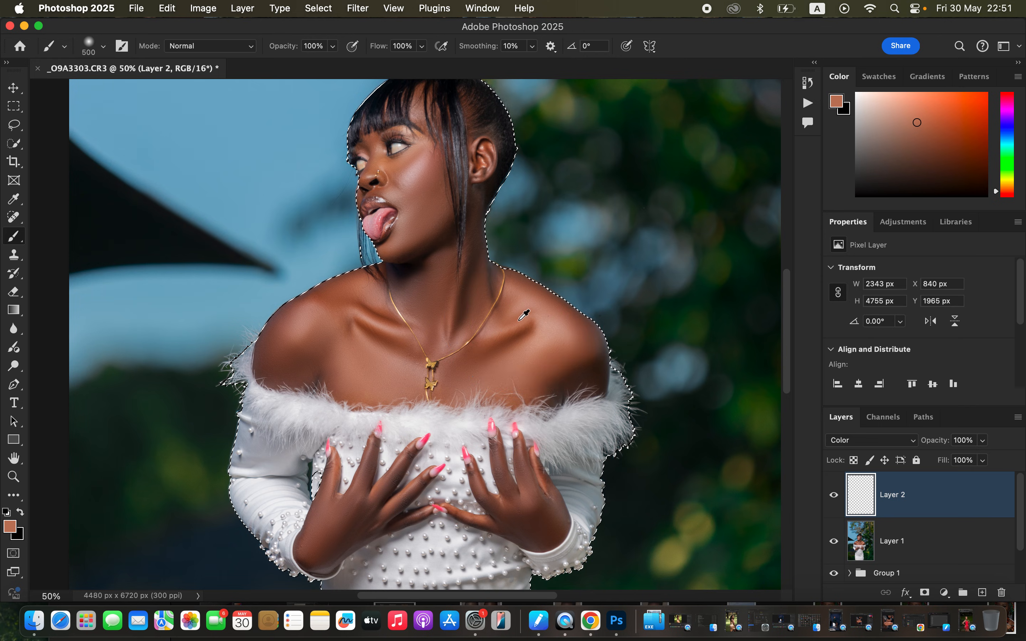
pyautogui.keyDown('alt'); pyautogui.click(346, 292); pyautogui.keyUp('alt')
pyautogui.keyDown('alt'); pyautogui.click(344, 297); pyautogui.keyUp('alt')
pyautogui.keyDown('alt'); pyautogui.click(341, 305); pyautogui.keyUp('alt')
pyautogui.keyDown('alt'); pyautogui.click(345, 305); pyautogui.keyUp('alt')
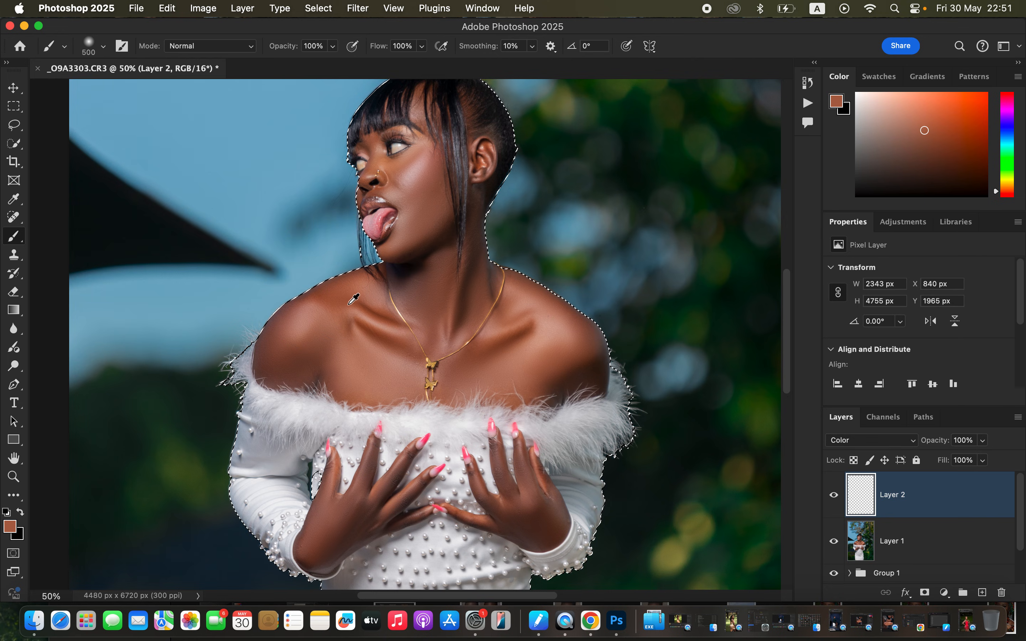
pyautogui.keyDown('alt'); pyautogui.click(348, 304); pyautogui.keyUp('alt')
pyautogui.keyDown('alt'); pyautogui.click(338, 297); pyautogui.keyUp('alt')
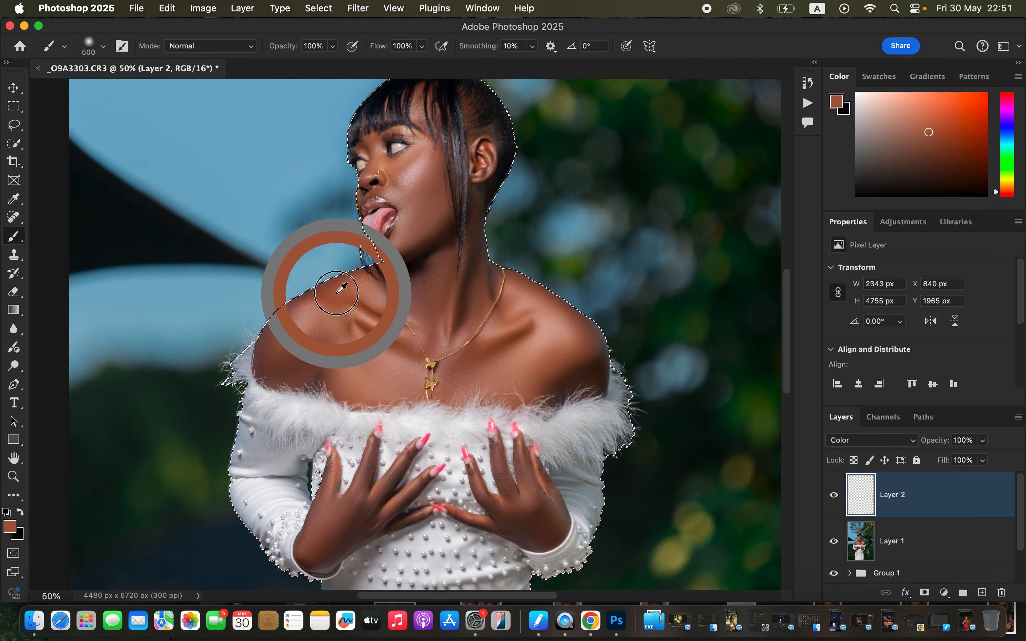
pyautogui.keyDown('alt'); pyautogui.click(335, 291); pyautogui.keyUp('alt')
# Paint the sampled skin tone over the cheek and jaw on Layer 2, reducing the soft brush to 175 px.
pyautogui.moveTo(335, 290); pyautogui.dragTo(341, 289)
pyautogui.moveTo(437, 236)
pyautogui.mouseDown()
pyautogui.moveTo(414, 209)
pyautogui.moveTo(447, 281)
pyautogui.mouseUp()
pyautogui.press('[')
pyautogui.press('[')
pyautogui.press('[')
pyautogui.press('[')
pyautogui.press('[')
pyautogui.moveTo(395, 244)
pyautogui.mouseDown()
pyautogui.moveTo(435, 310)
pyautogui.moveTo(441, 266)
pyautogui.moveTo(417, 190)
pyautogui.moveTo(379, 177)
pyautogui.moveTo(407, 165)
pyautogui.moveTo(423, 173)
pyautogui.moveTo(427, 161)
pyautogui.moveTo(432, 228)
pyautogui.mouseUp()
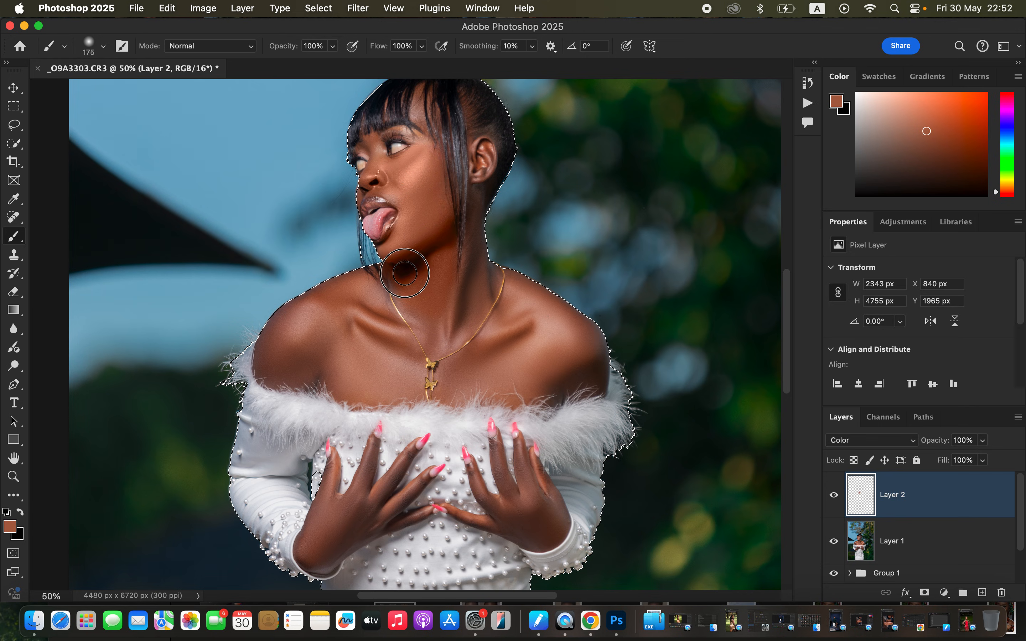
# Brush the same skin tone over the neck, shoulders and chest, and reduce the brush to 90 px for smaller areas.
pyautogui.moveTo(469, 298)
pyautogui.mouseDown()
pyautogui.moveTo(426, 310)
pyautogui.moveTo(407, 338)
pyautogui.moveTo(367, 317)
pyautogui.moveTo(337, 324)
pyautogui.moveTo(279, 358)
pyautogui.moveTo(332, 371)
pyautogui.moveTo(315, 361)
pyautogui.moveTo(367, 335)
pyautogui.moveTo(409, 364)
pyautogui.moveTo(413, 385)
pyautogui.moveTo(360, 341)
pyautogui.moveTo(363, 318)
pyautogui.moveTo(385, 311)
pyautogui.moveTo(367, 296)
pyautogui.moveTo(335, 305)
pyautogui.moveTo(299, 345)
pyautogui.moveTo(369, 373)
pyautogui.moveTo(444, 311)
pyautogui.moveTo(459, 365)
pyautogui.moveTo(499, 355)
pyautogui.moveTo(503, 296)
pyautogui.moveTo(472, 279)
pyautogui.moveTo(594, 338)
pyautogui.moveTo(599, 359)
pyautogui.moveTo(547, 391)
pyautogui.moveTo(601, 378)
pyautogui.moveTo(589, 354)
pyautogui.moveTo(383, 385)
pyautogui.moveTo(441, 313)
pyautogui.moveTo(429, 302)
pyautogui.moveTo(436, 284)
pyautogui.moveTo(447, 288)
pyautogui.moveTo(485, 248)
pyautogui.moveTo(469, 231)
pyautogui.moveTo(477, 202)
pyautogui.moveTo(476, 268)
pyautogui.moveTo(475, 193)
pyautogui.mouseUp()
pyautogui.press('[')
pyautogui.press('[')
pyautogui.press('[')
pyautogui.press('[')
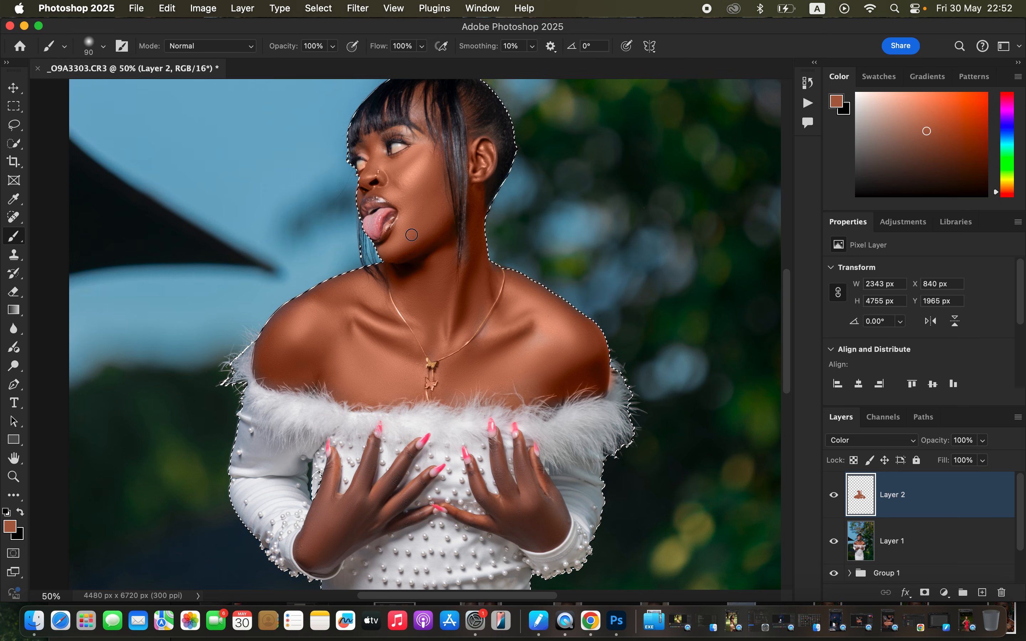
# Paint the skin tone over the forehead between the hair strands and around the eyes, reducing the brush from 50 to 20 px.
pyautogui.press('super+equal')
pyautogui.press('super+equal')
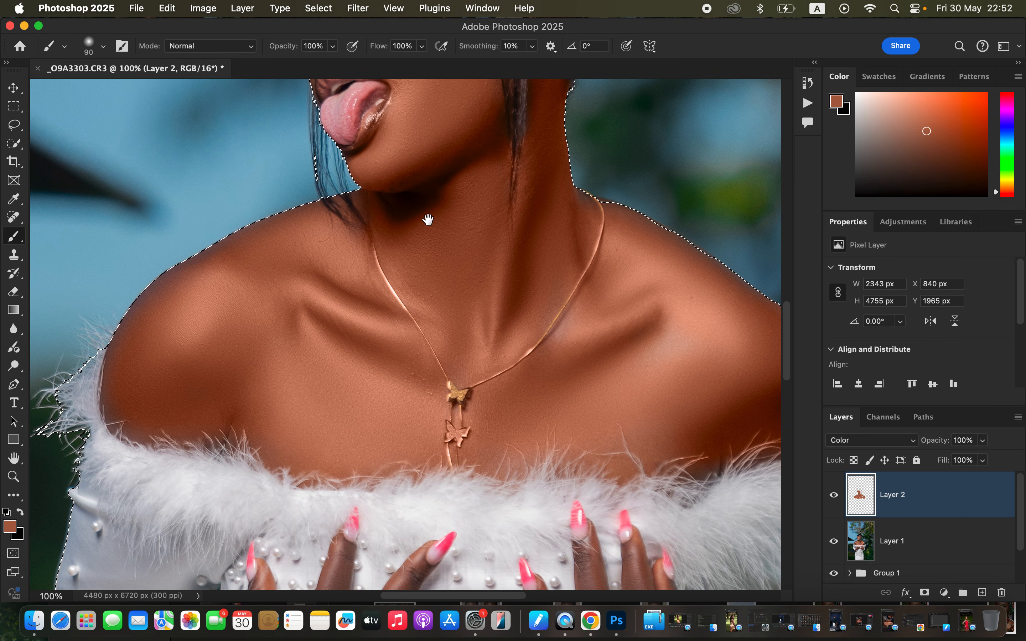
pyautogui.scroll(10, 429, 217)
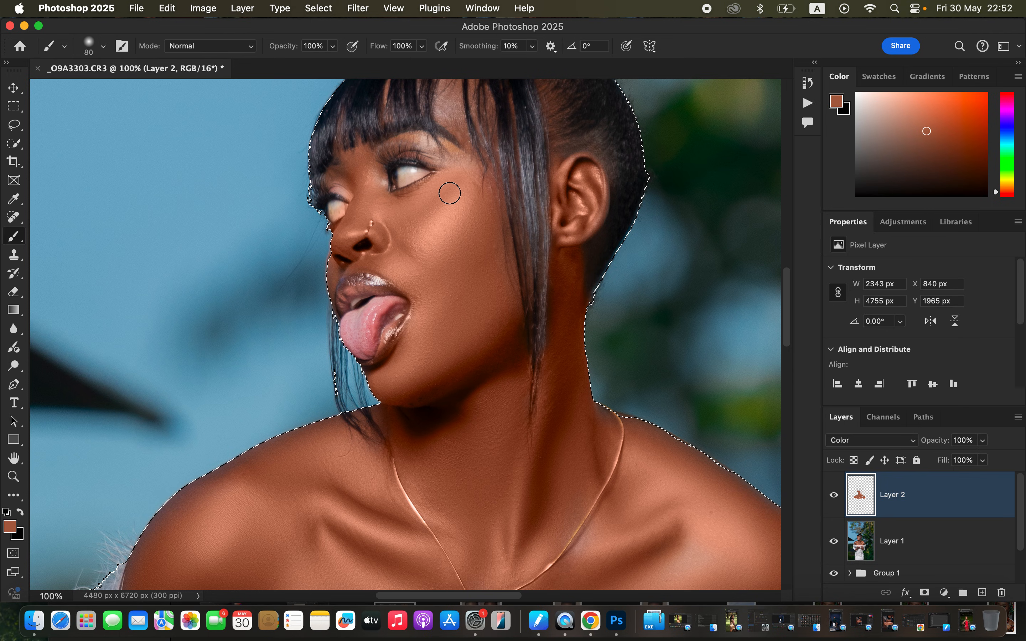
pyautogui.press('[')
pyautogui.press('[')
pyautogui.press('[')
pyautogui.press('[')
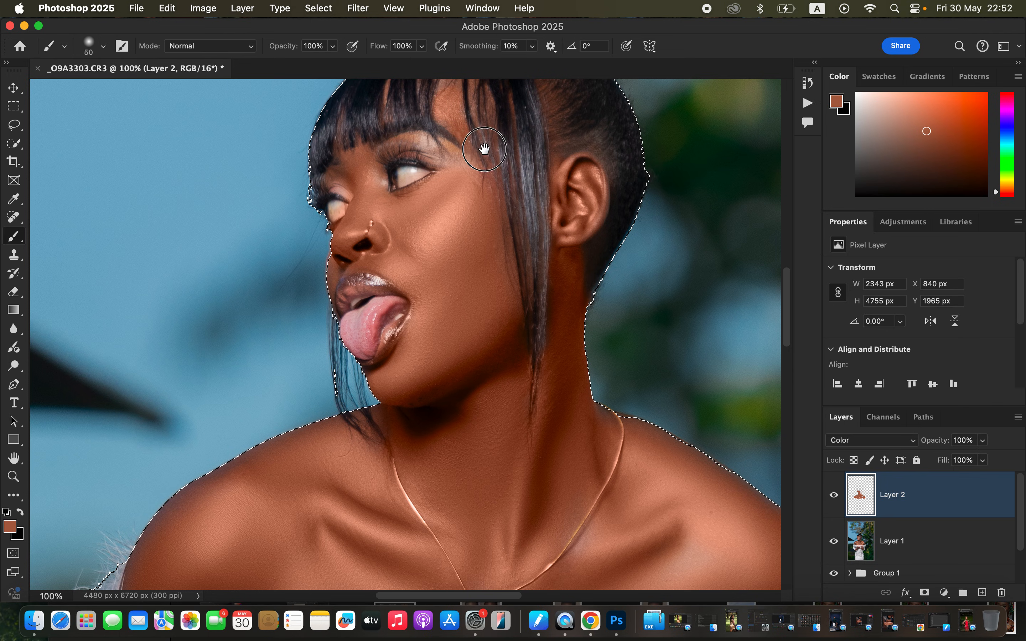
pyautogui.scroll(5, 450, 107)
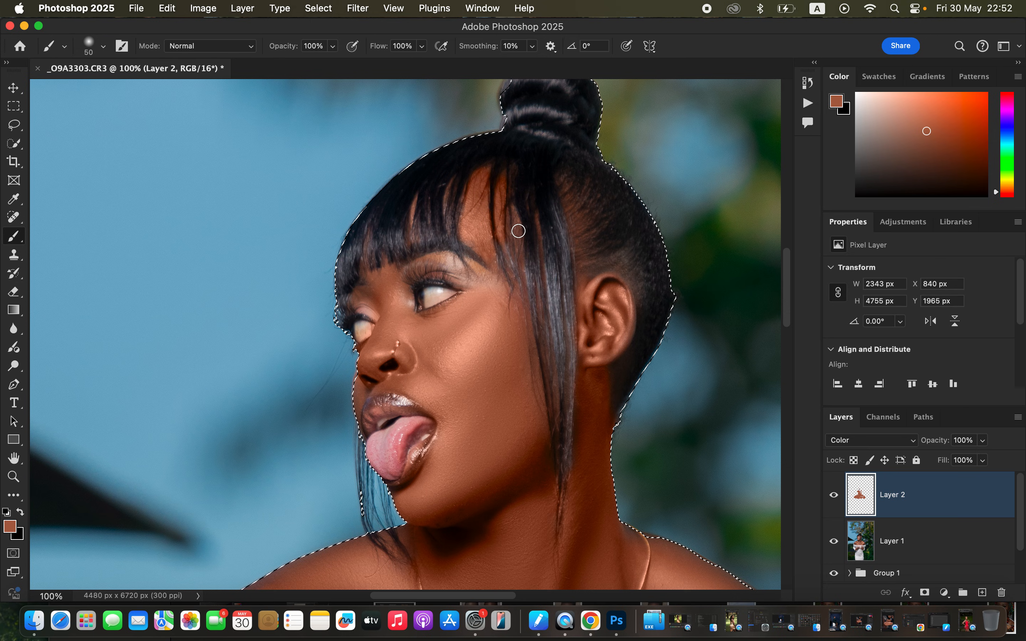
pyautogui.click(420, 217)
pyautogui.press('[')
pyautogui.press('[')
pyautogui.press('[')
pyautogui.press('[')
pyautogui.press('[')
pyautogui.press('[')
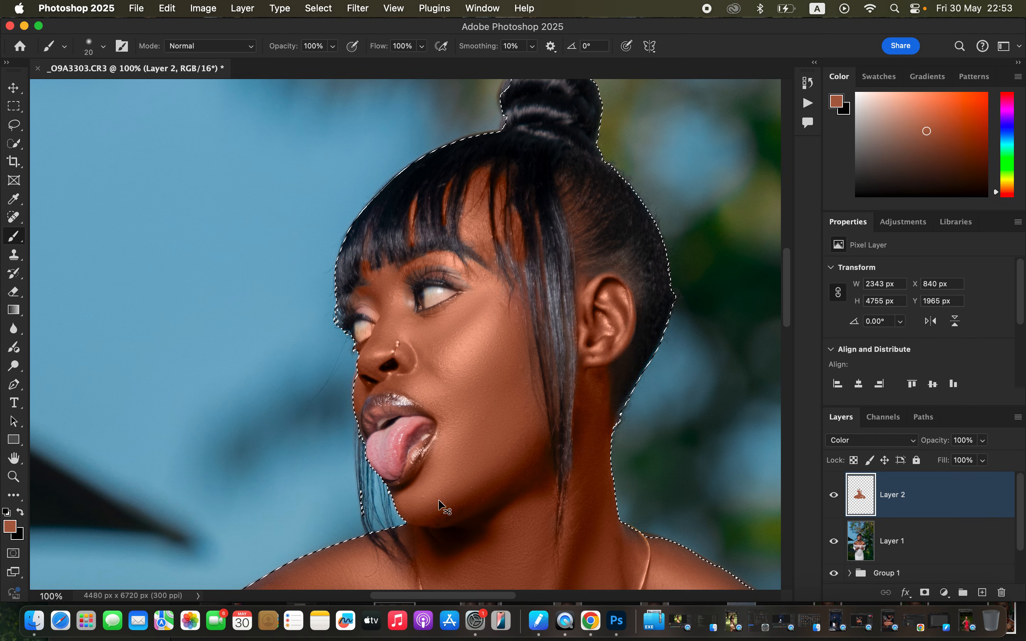
# Paint the skin tone over the fingers and back of the hand on the image's left with an 80 px brush.
pyautogui.press('super+minus')
pyautogui.press('super+minus')
pyautogui.press('super+minus')
pyautogui.press(']')
pyautogui.press(']')
pyautogui.press(']')
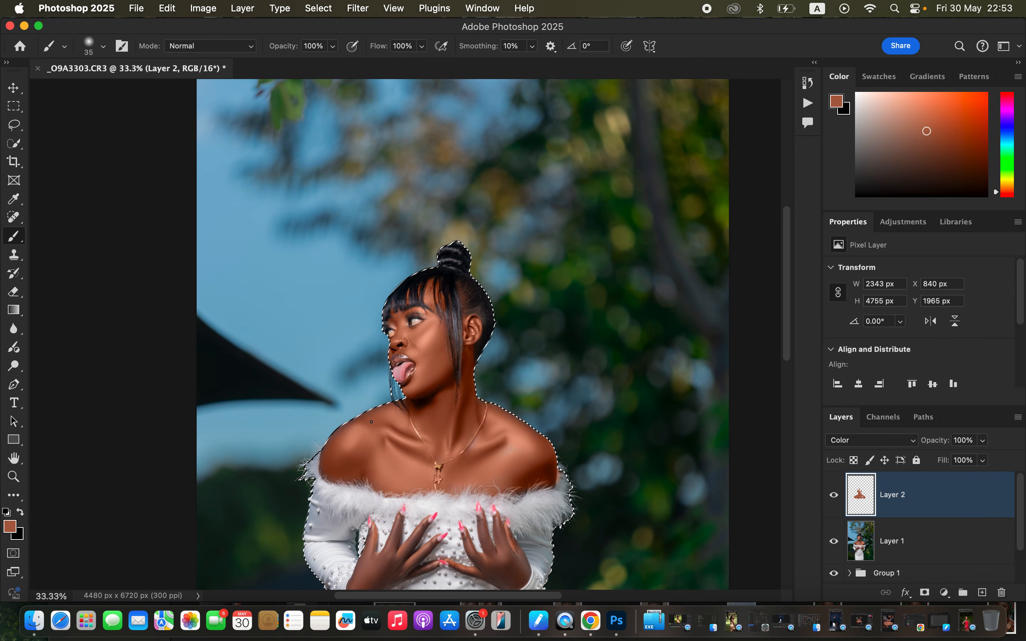
pyautogui.press(']')
pyautogui.press(']')
pyautogui.press(']')
pyautogui.press('super+plus')
pyautogui.press('super+plus')
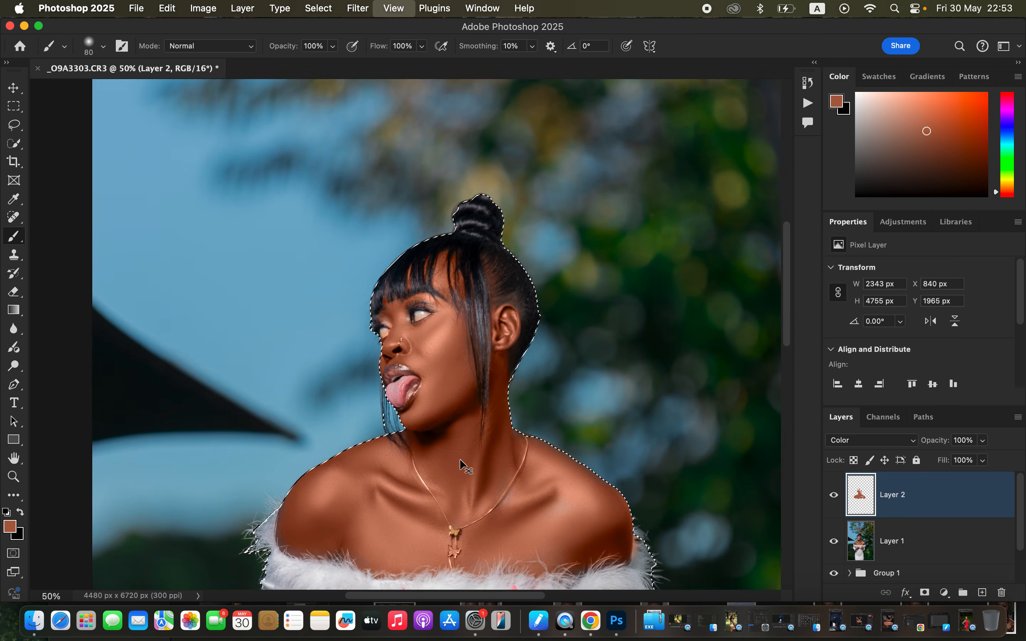
pyautogui.scroll(-15, 545, 423)
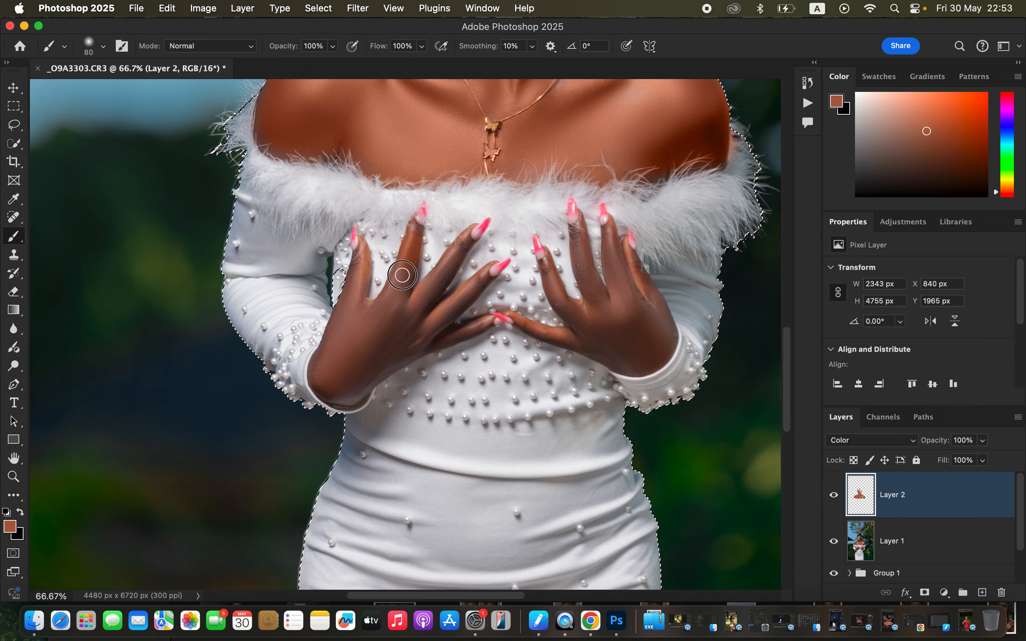
pyautogui.moveTo(381, 317)
pyautogui.mouseDown()
pyautogui.moveTo(353, 342)
pyautogui.moveTo(361, 260)
pyautogui.mouseUp()
pyautogui.moveTo(331, 350)
pyautogui.mouseDown()
pyautogui.moveTo(357, 339)
pyautogui.moveTo(327, 394)
pyautogui.moveTo(370, 379)
pyautogui.moveTo(451, 247)
pyautogui.moveTo(401, 345)
pyautogui.moveTo(415, 230)
pyautogui.moveTo(400, 285)
pyautogui.moveTo(320, 371)
pyautogui.moveTo(388, 364)
pyautogui.moveTo(476, 280)
pyautogui.moveTo(419, 342)
pyautogui.moveTo(483, 324)
pyautogui.moveTo(364, 383)
pyautogui.mouseUp()
# Cover the hand on the image's right with the same skin tone and touch up the first hand.
pyautogui.moveTo(550, 265)
pyautogui.mouseDown()
pyautogui.moveTo(562, 305)
pyautogui.moveTo(596, 310)
pyautogui.mouseUp()
pyautogui.moveTo(578, 242); pyautogui.dragTo(579, 237)
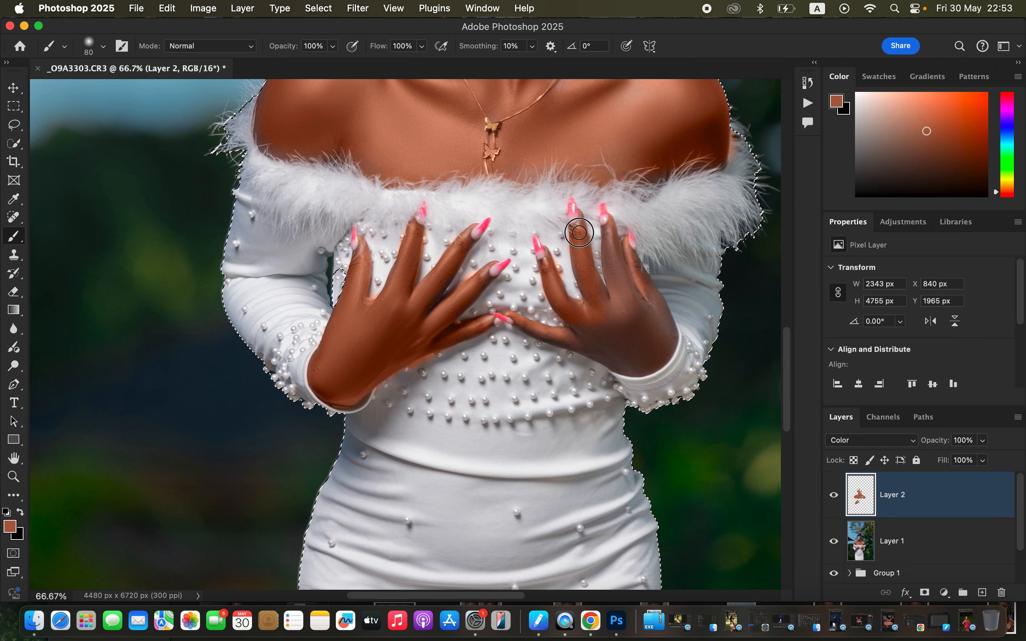
pyautogui.moveTo(613, 308)
pyautogui.mouseDown()
pyautogui.moveTo(611, 252)
pyautogui.moveTo(619, 279)
pyautogui.moveTo(642, 288)
pyautogui.moveTo(668, 331)
pyautogui.moveTo(633, 340)
pyautogui.moveTo(629, 328)
pyautogui.moveTo(647, 313)
pyautogui.moveTo(604, 321)
pyautogui.mouseUp()
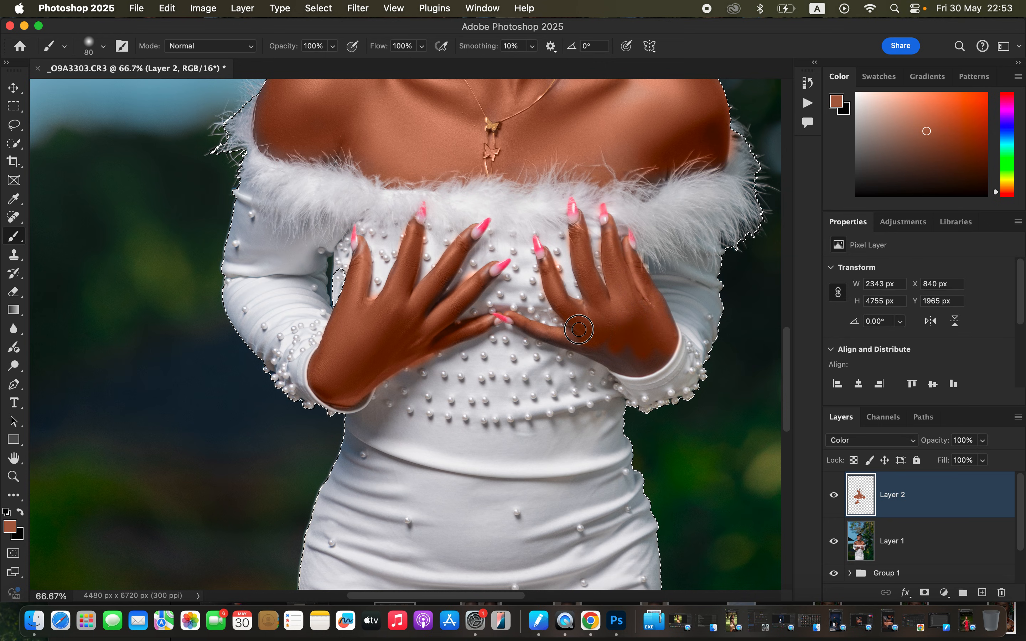
pyautogui.moveTo(666, 350)
pyautogui.mouseDown()
pyautogui.moveTo(622, 341)
pyautogui.moveTo(640, 340)
pyautogui.moveTo(661, 315)
pyautogui.moveTo(562, 335)
pyautogui.moveTo(519, 321)
pyautogui.moveTo(582, 336)
pyautogui.moveTo(561, 333)
pyautogui.moveTo(609, 358)
pyautogui.moveTo(630, 313)
pyautogui.mouseUp()
pyautogui.moveTo(413, 339)
pyautogui.mouseDown()
pyautogui.moveTo(357, 381)
pyautogui.moveTo(337, 366)
pyautogui.mouseUp()
# Erase the painted skin tone from the butterfly necklace pendants with a 35 px eraser, alternating with the Brush for touch-ups around the hands.
pyautogui.press('super+minus')
pyautogui.press('super+minus')
pyautogui.press('super+minus')
pyautogui.press('super+minus')
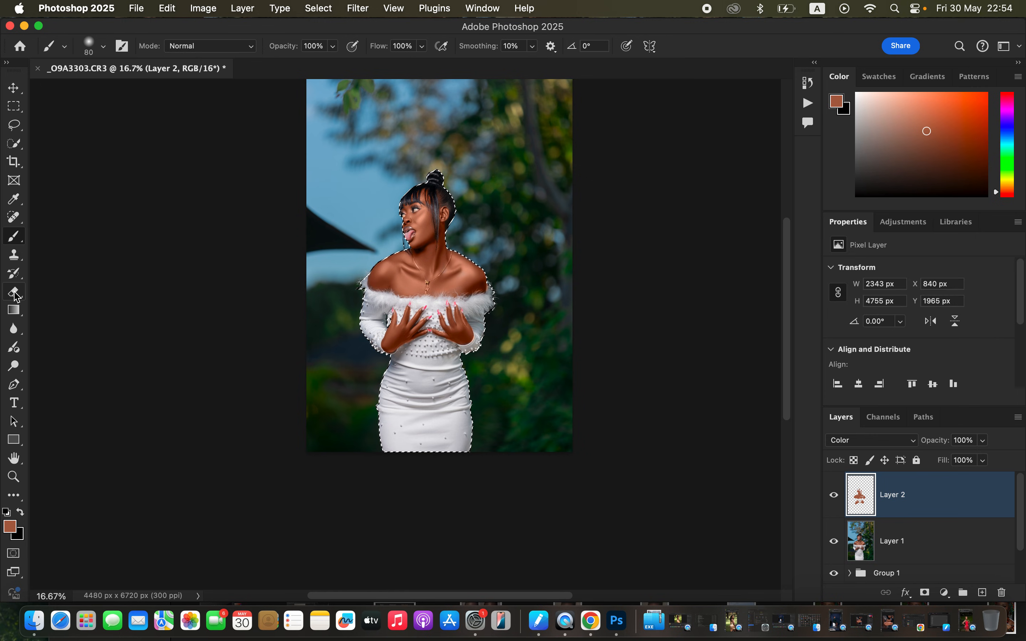
pyautogui.press('e')
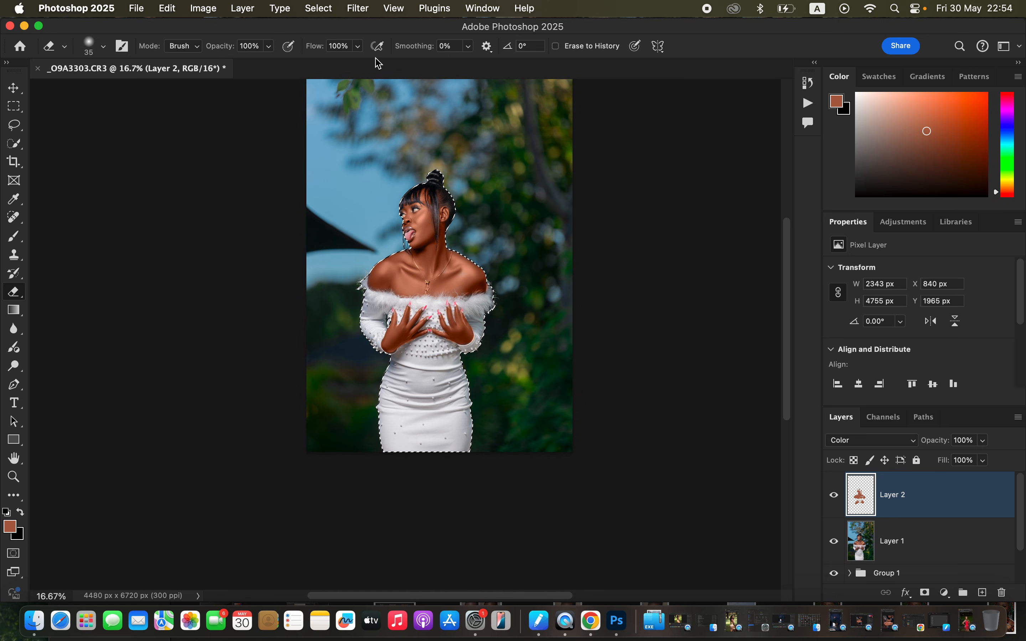
pyautogui.press('super+equal')
pyautogui.press('super+equal')
pyautogui.press('super+equal')
pyautogui.press('super+equal')
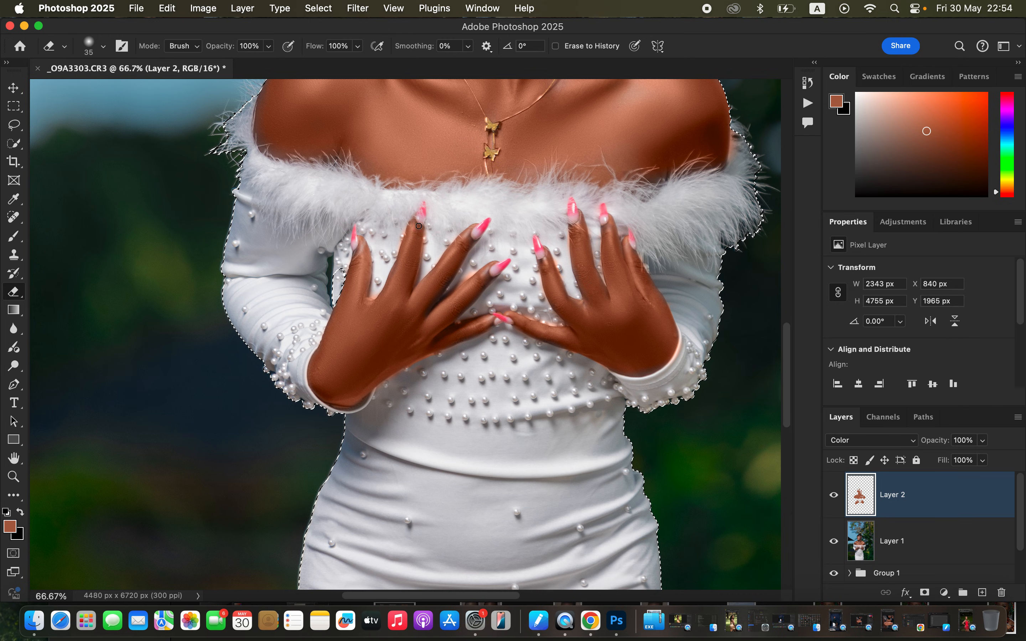
pyautogui.press('b')
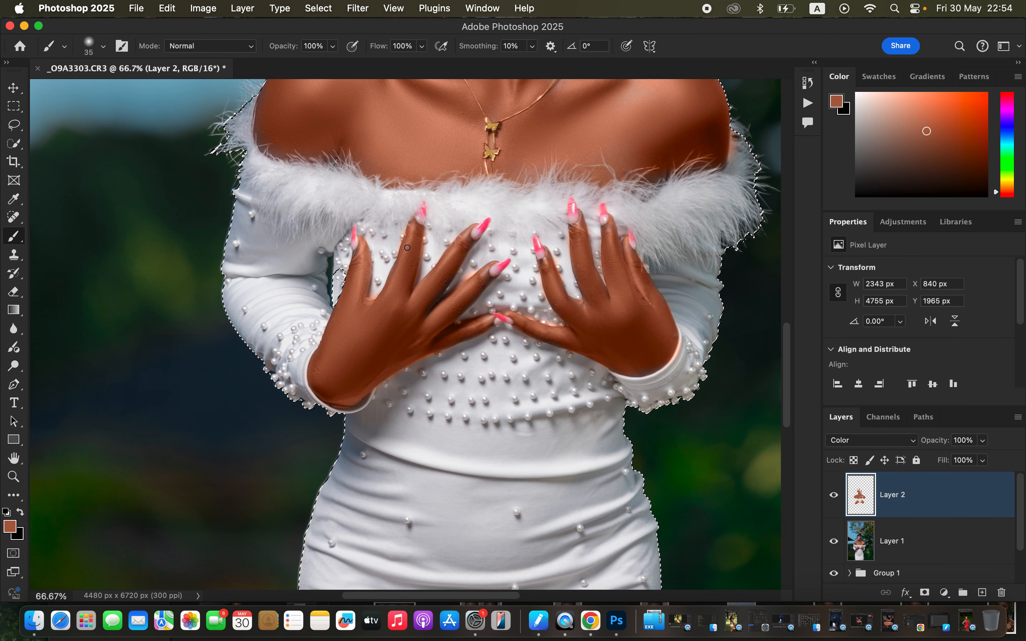
pyautogui.press('e')
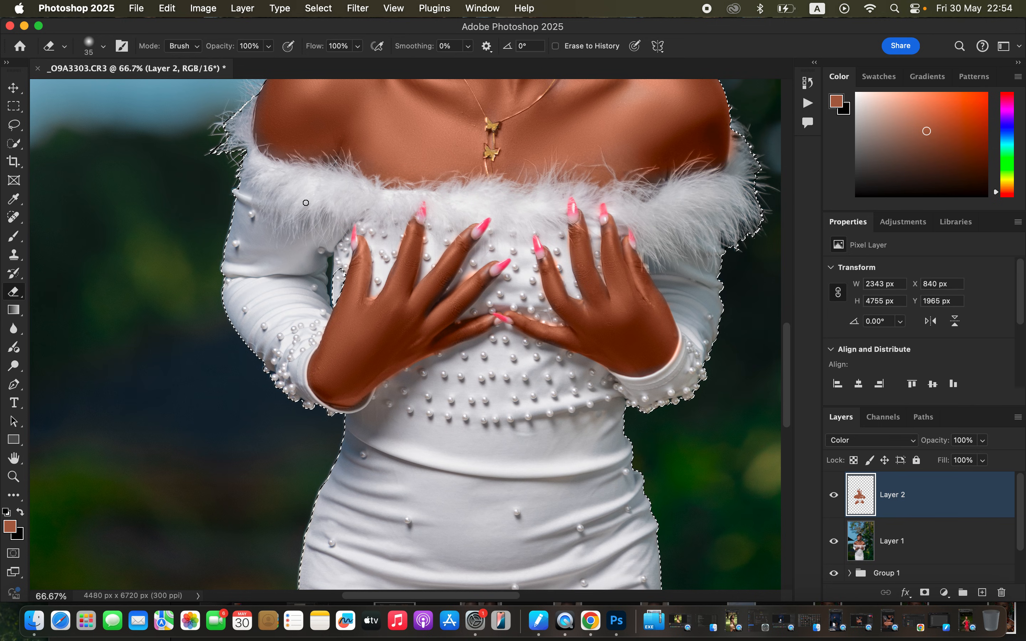
pyautogui.press('b')
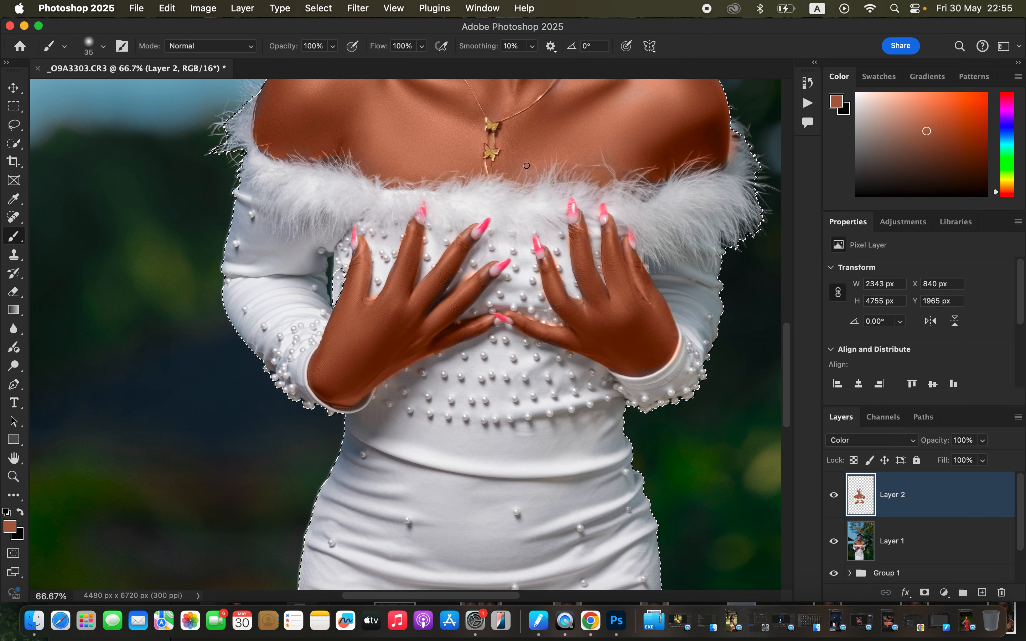
# Lower the opacity of the skin colour layer, Layer 2, to 72%.
pyautogui.press('super+minus')
pyautogui.press('super+minus')
pyautogui.press('super+minus')
pyautogui.press('super+minus')
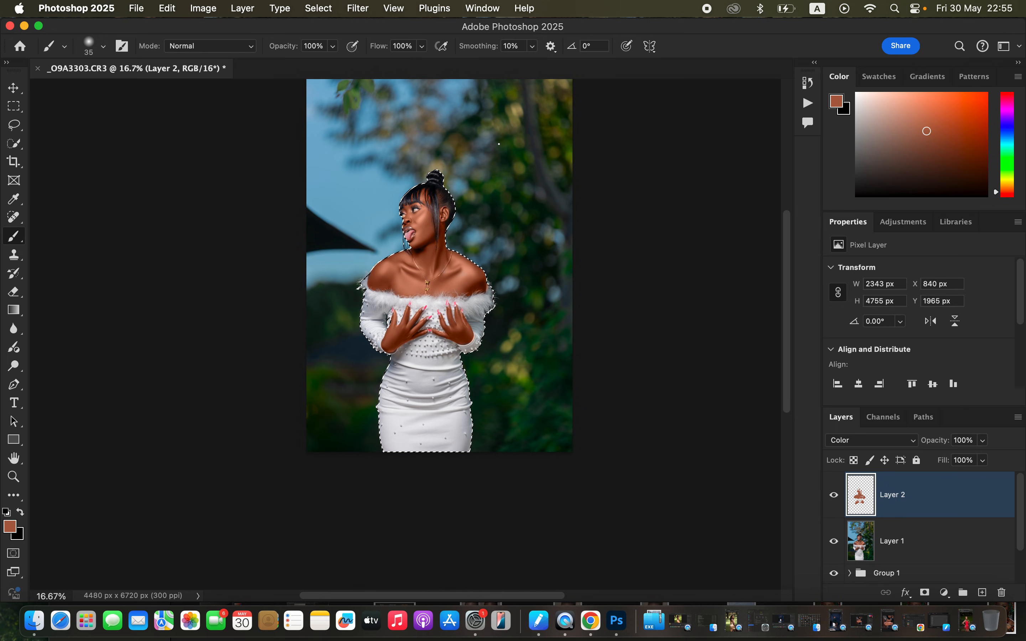
pyautogui.click(984, 441)
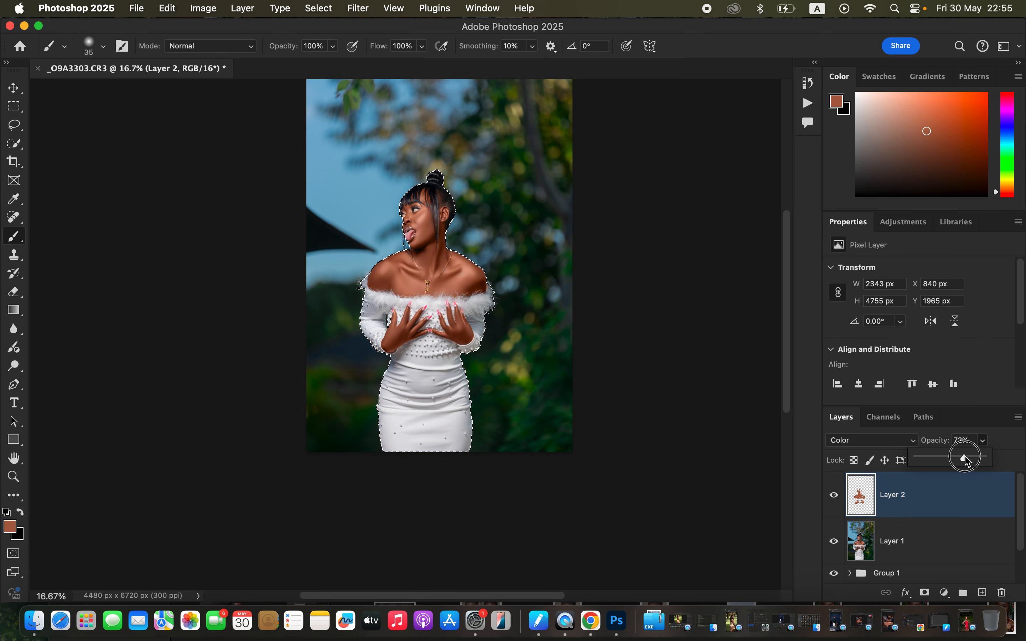
pyautogui.moveTo(967, 461); pyautogui.dragTo(966, 462)
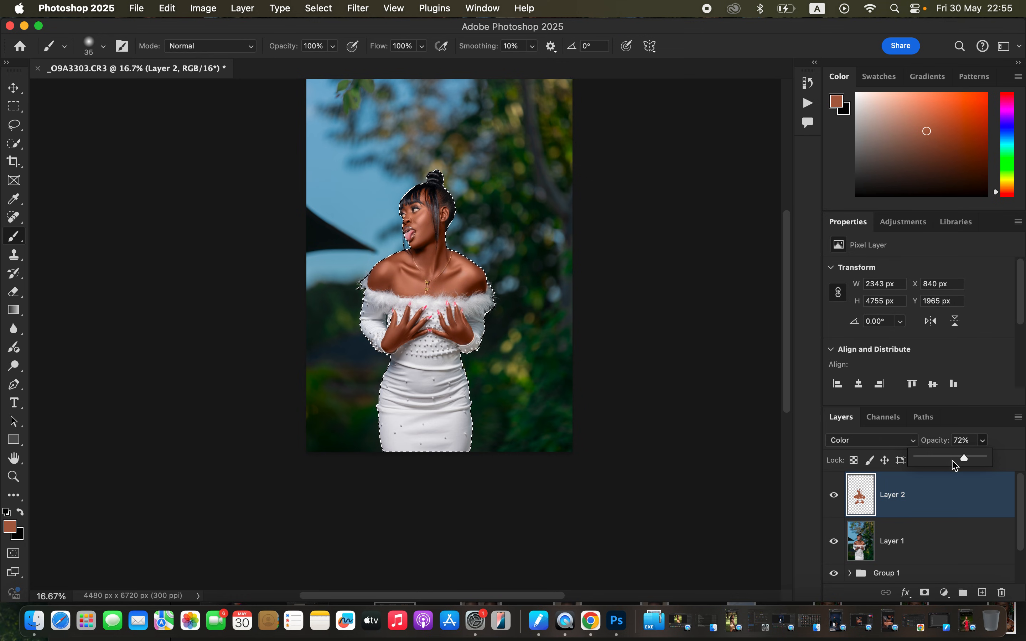
# Compare the portrait with and without Layer 2, and clear the active selection around the subject.
pyautogui.click(834, 498)
pyautogui.click(834, 498)
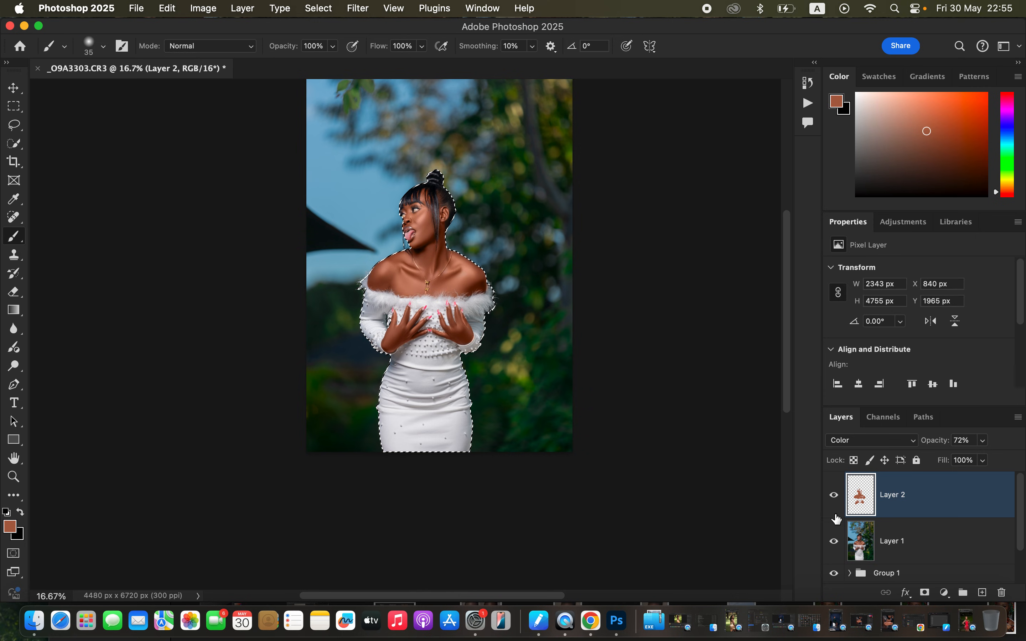
pyautogui.press('super+d')
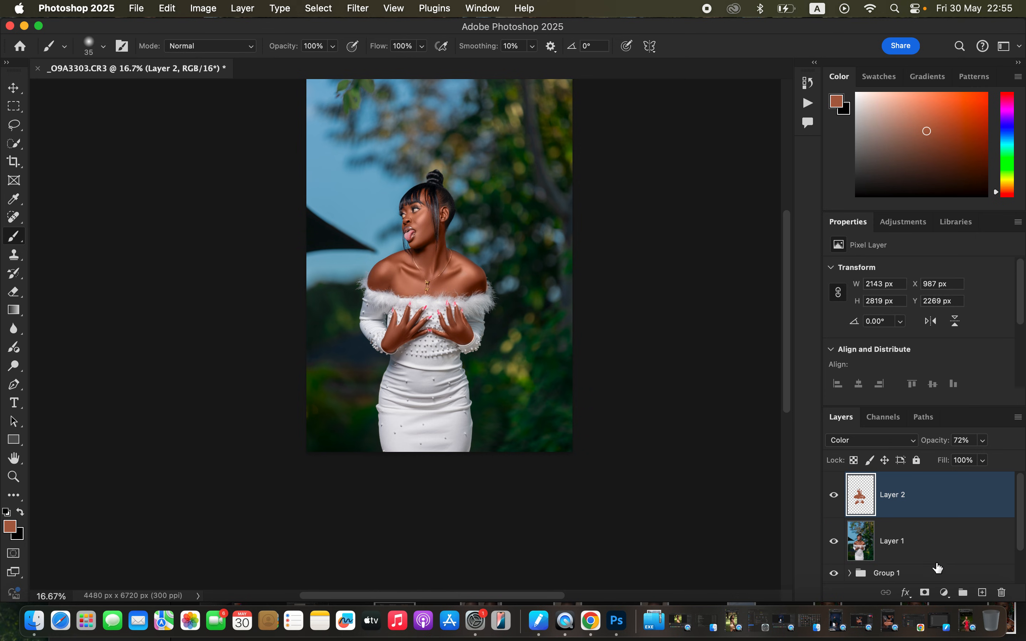
# Add a Hue/Saturation adjustment layer above Layer 2 and lower the Reds lightness to -9, comparing the image with and without it.
pyautogui.click(944, 592)
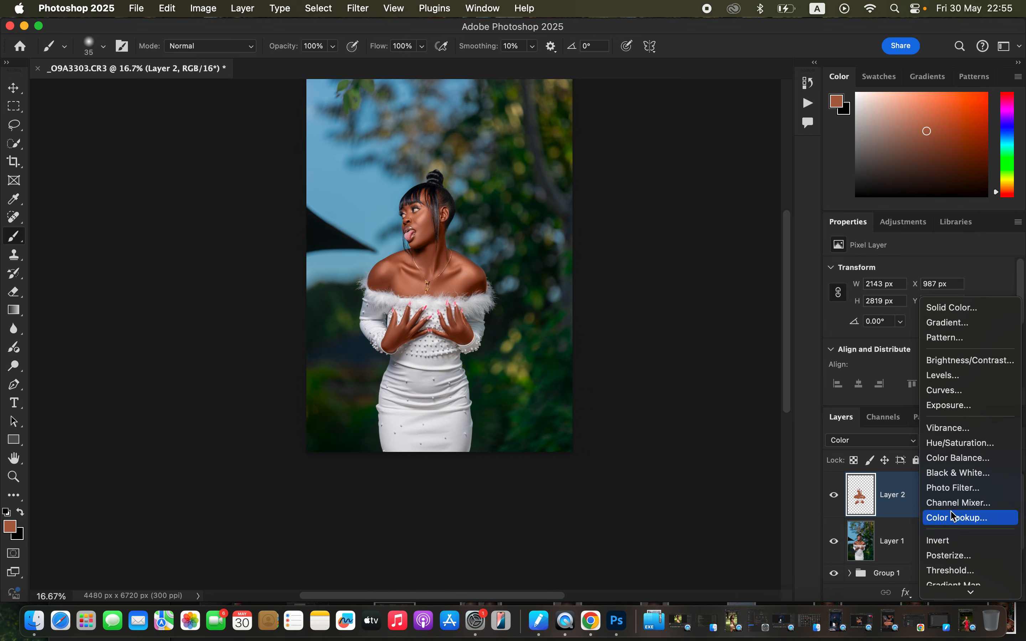
pyautogui.click(959, 443)
pyautogui.click(911, 288)
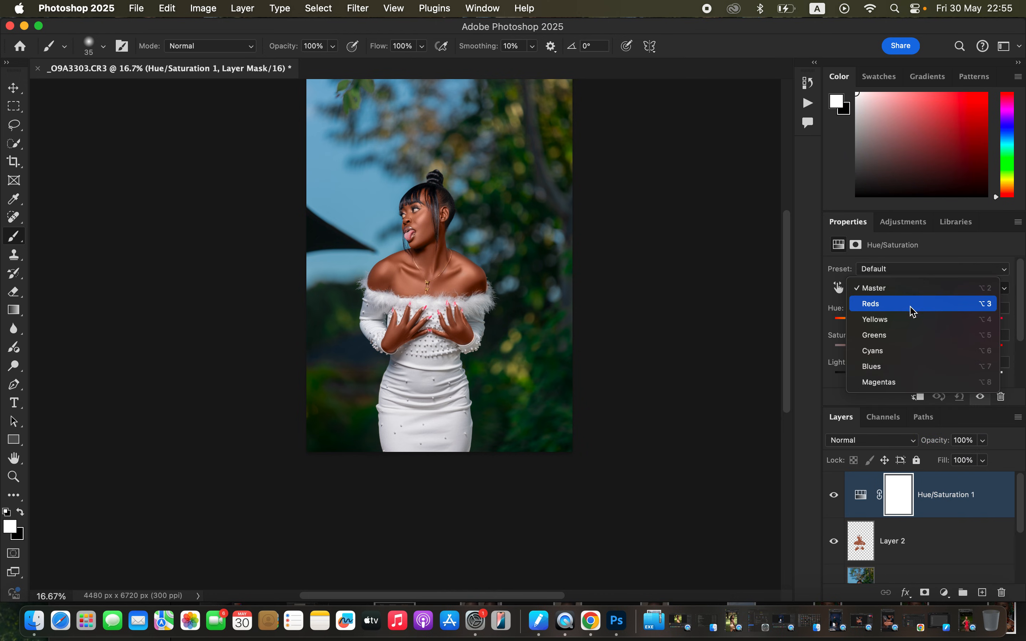
pyautogui.click(909, 303)
pyautogui.moveTo(918, 377); pyautogui.dragTo(911, 378)
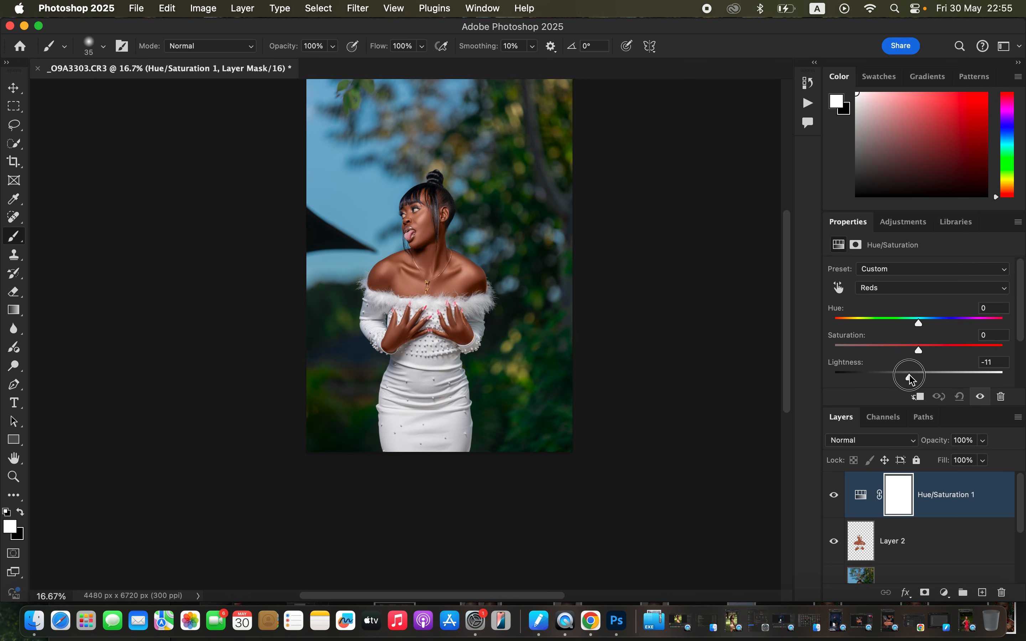
pyautogui.click(834, 495)
pyautogui.click(834, 495)
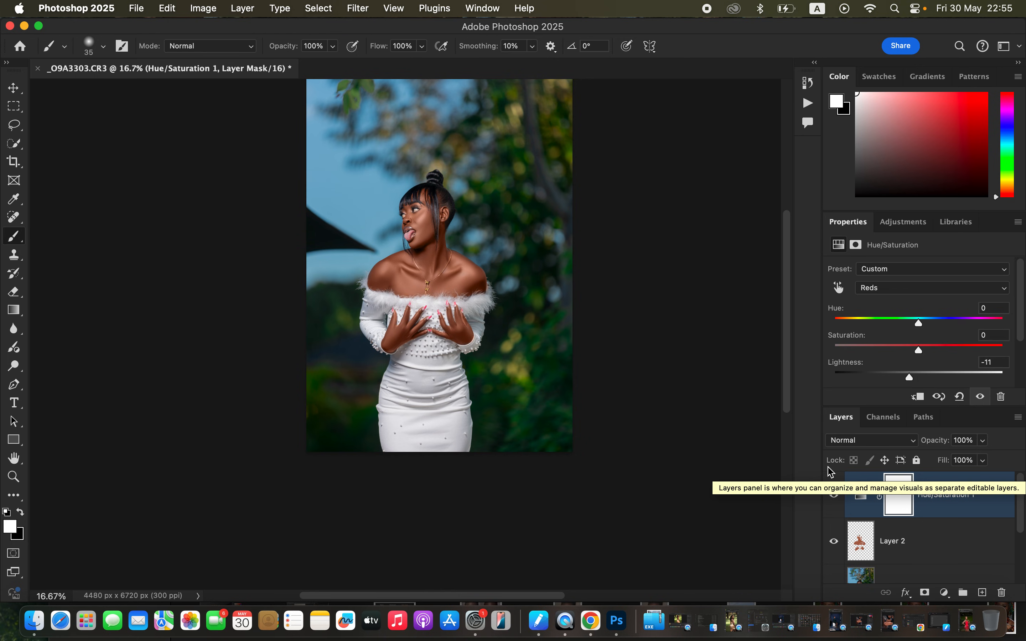
pyautogui.moveTo(910, 375); pyautogui.dragTo(912, 376)
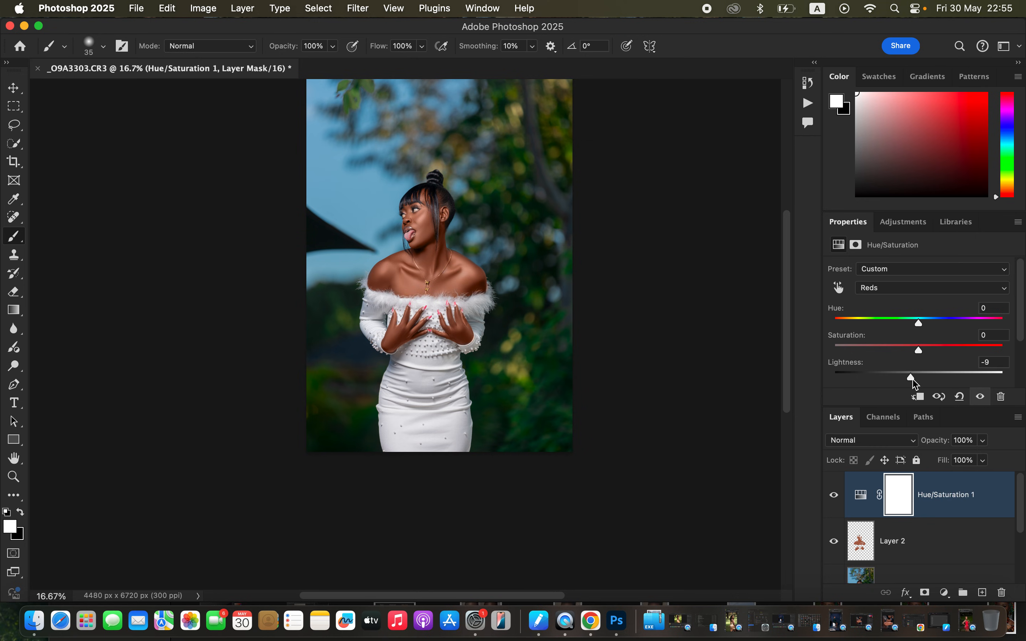
# Add a Selective Color adjustment layer, nudge Cyan in one colour range, set Yellow in the Whites to -80%, and compare with and without it.
pyautogui.click(944, 593)
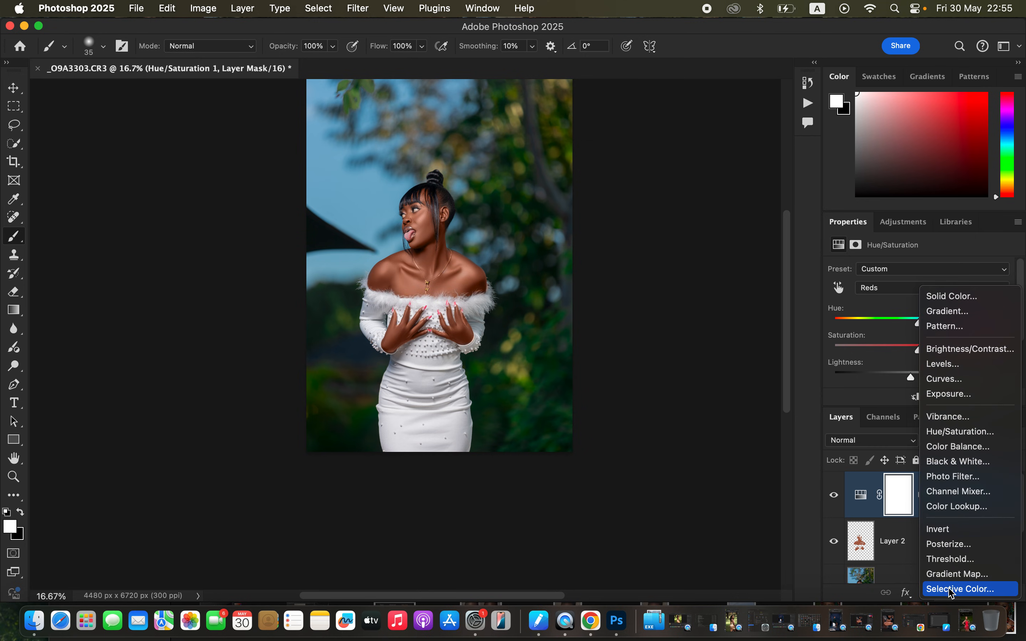
pyautogui.click(951, 589)
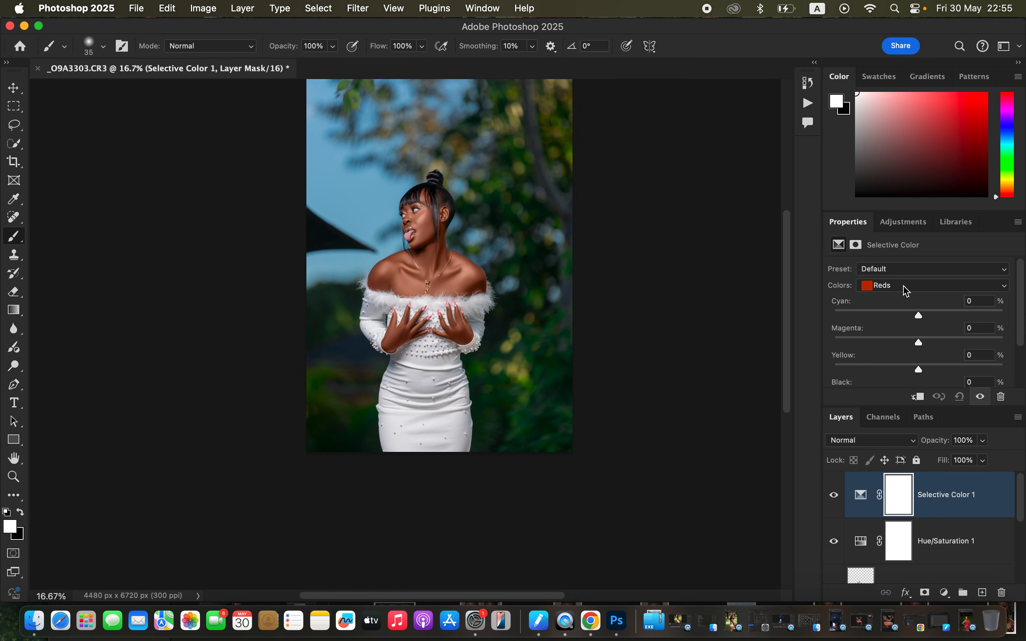
pyautogui.click(902, 288)
pyautogui.click(905, 369)
pyautogui.moveTo(923, 319); pyautogui.dragTo(925, 315)
pyautogui.click(909, 287)
pyautogui.click(911, 263)
pyautogui.moveTo(921, 372); pyautogui.dragTo(851, 371)
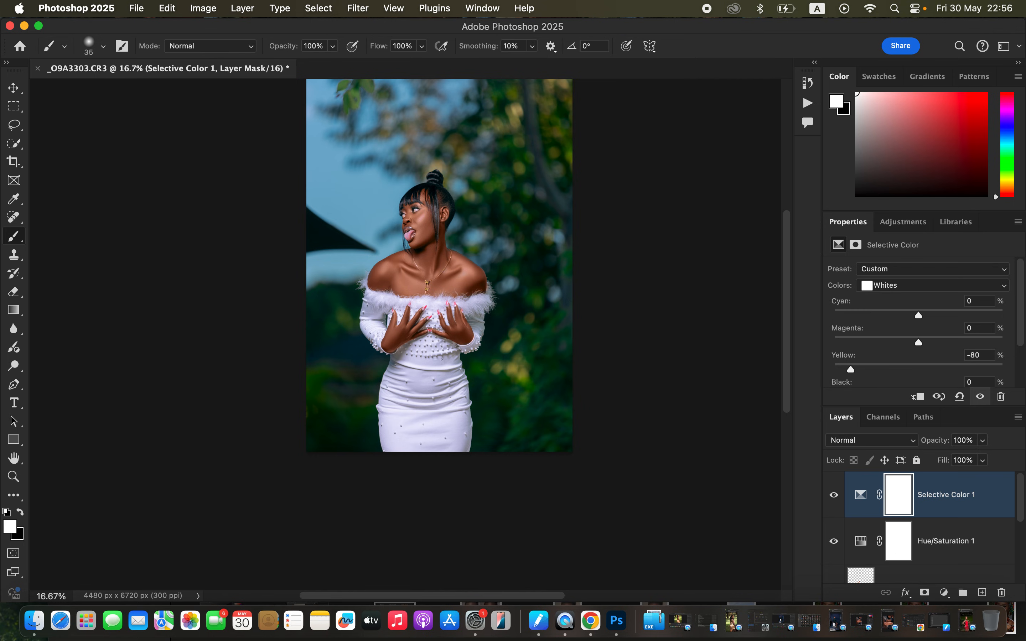
pyautogui.click(833, 498)
pyautogui.click(834, 498)
pyautogui.click(834, 498)
pyautogui.click(834, 498)
# Add a Black & White adjustment layer, blend it with Multiply and reduce its opacity to 5%.
pyautogui.click(944, 592)
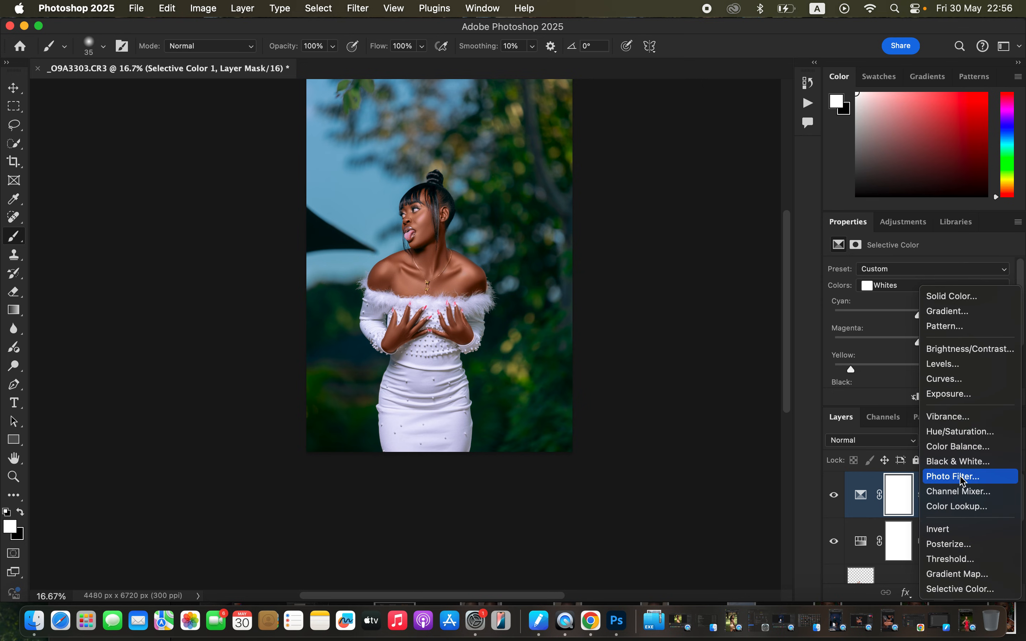
pyautogui.click(960, 462)
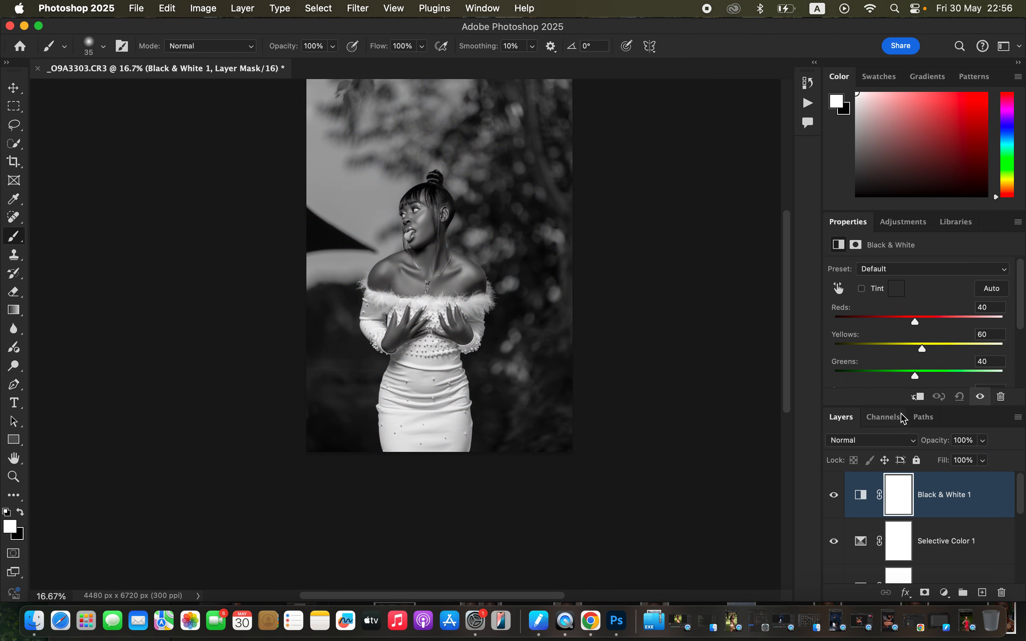
pyautogui.click(873, 441)
pyautogui.click(873, 492)
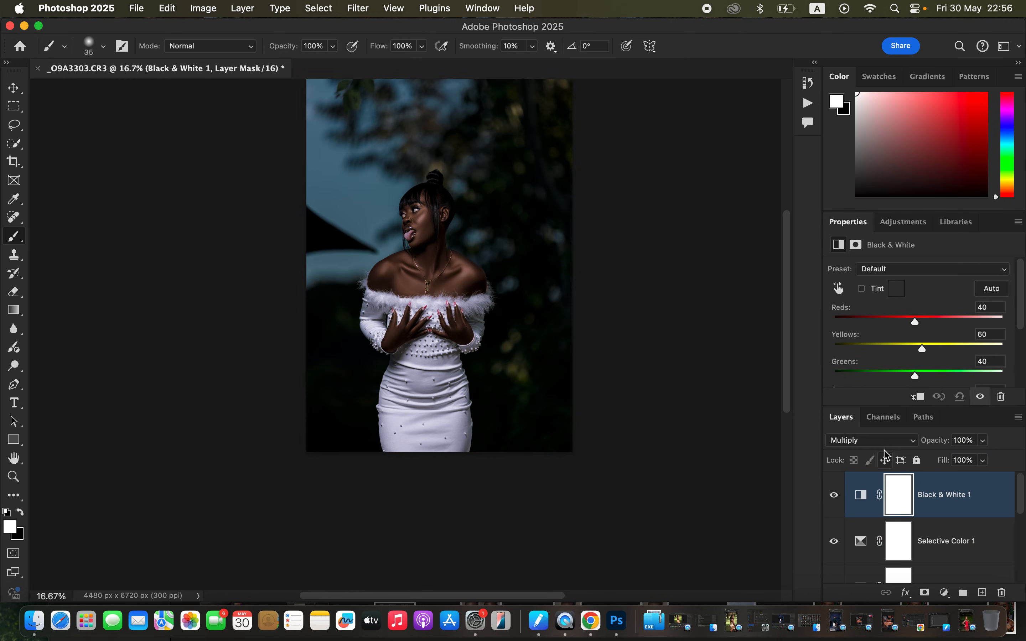
pyautogui.click(986, 443)
pyautogui.moveTo(966, 461); pyautogui.dragTo(924, 463)
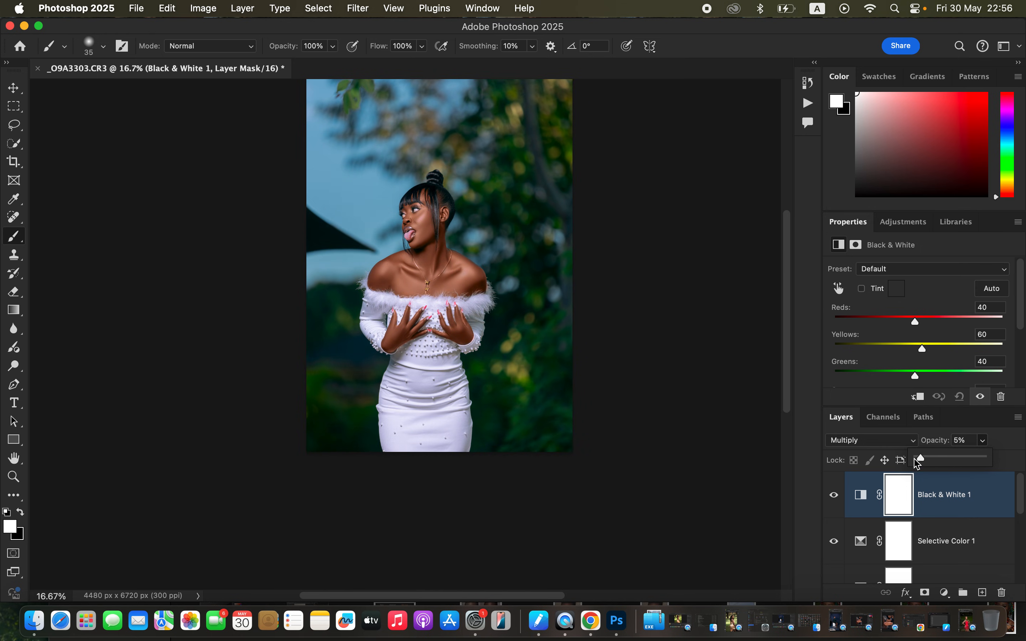
# Add a second Hue/Saturation adjustment layer with Master saturation at -79 and invert its mask to black.
pyautogui.press('super+equal')
pyautogui.press('super+equal')
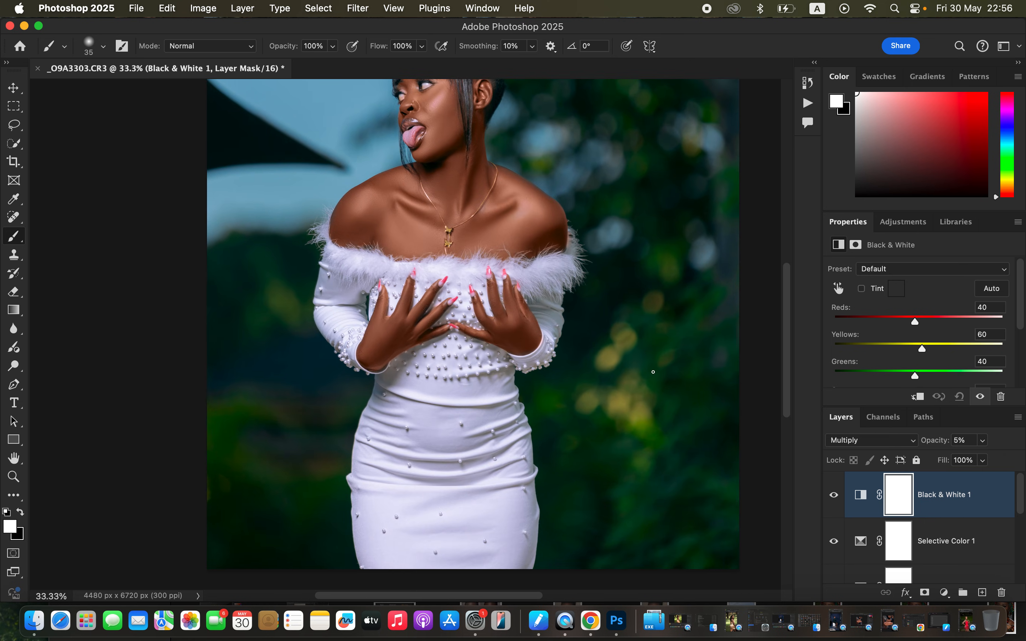
pyautogui.scroll(3, 653, 372)
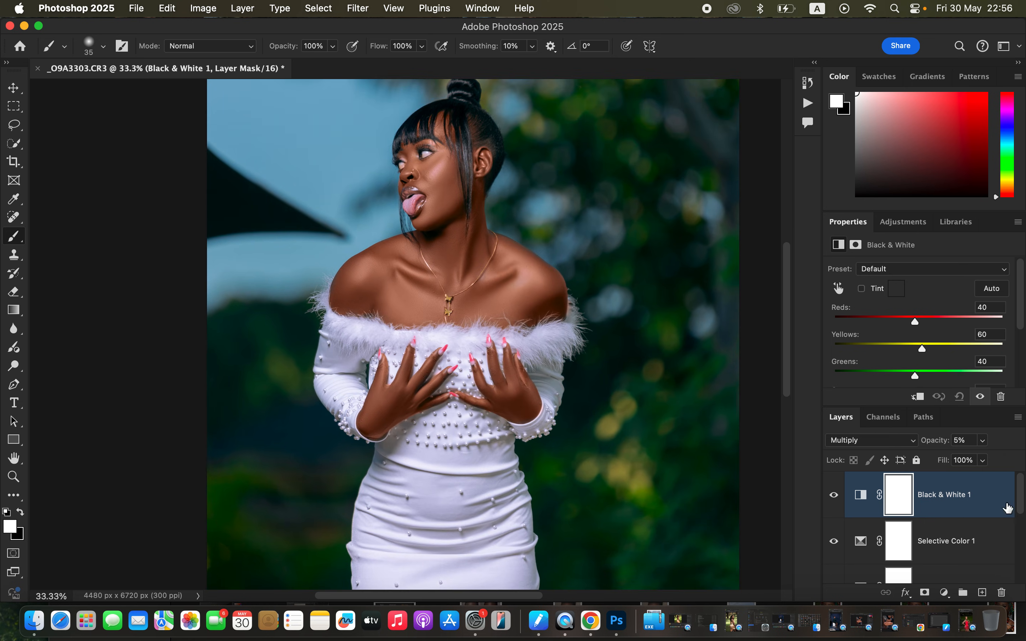
pyautogui.click(943, 593)
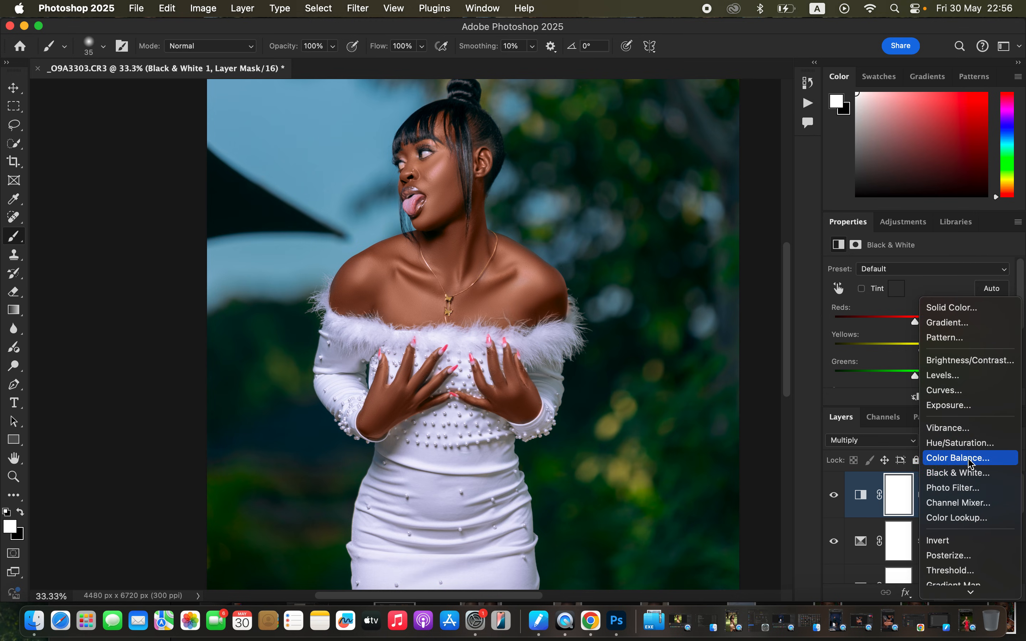
pyautogui.click(957, 439)
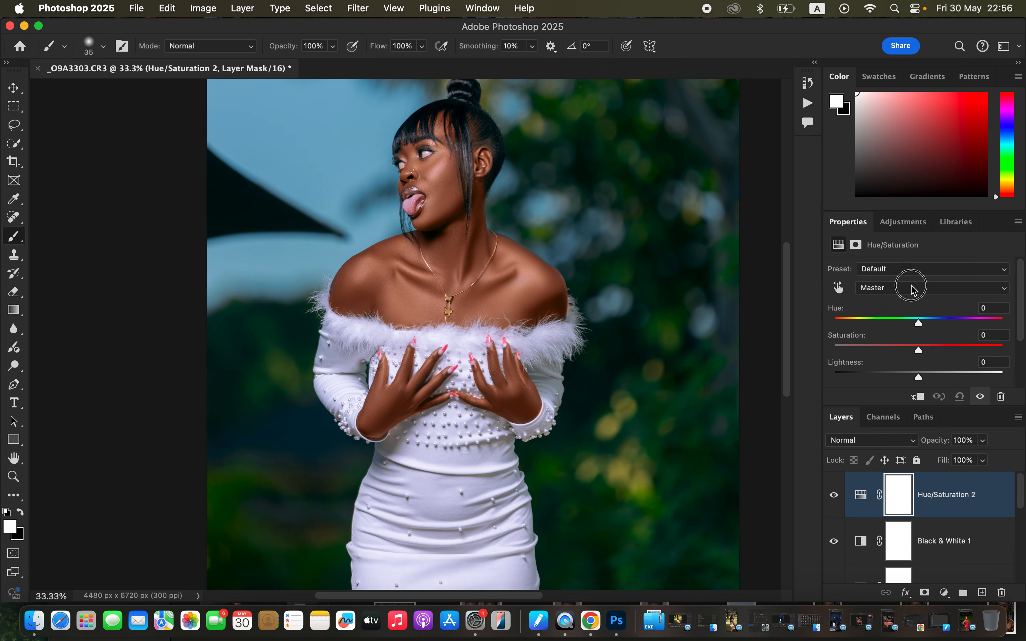
pyautogui.click(912, 289)
pyautogui.click(908, 288)
pyautogui.click(863, 345)
pyautogui.moveTo(863, 350); pyautogui.dragTo(852, 352)
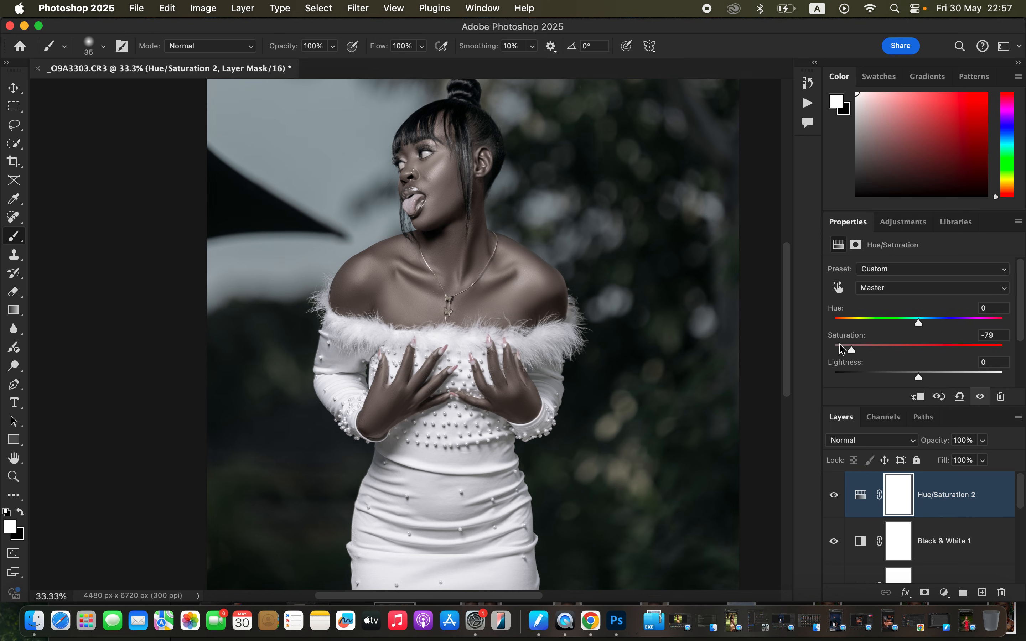
pyautogui.press('super+i')
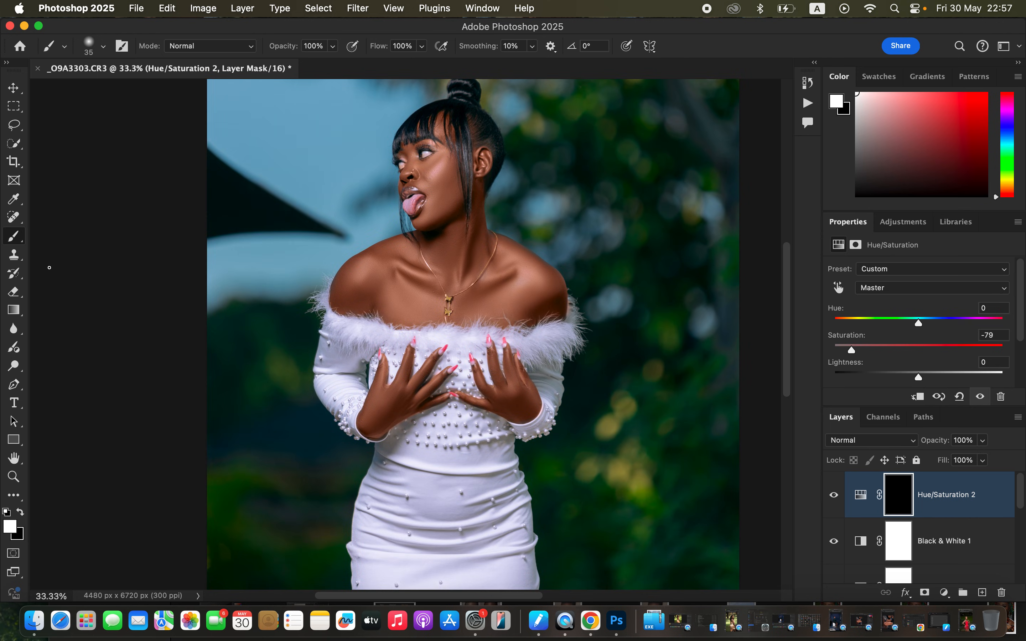
# Paint white on the Hue/Saturation 2 mask over the whites of both eyes with a 20 px brush to desaturate them.
pyautogui.click(14, 236)
pyautogui.click(51, 235)
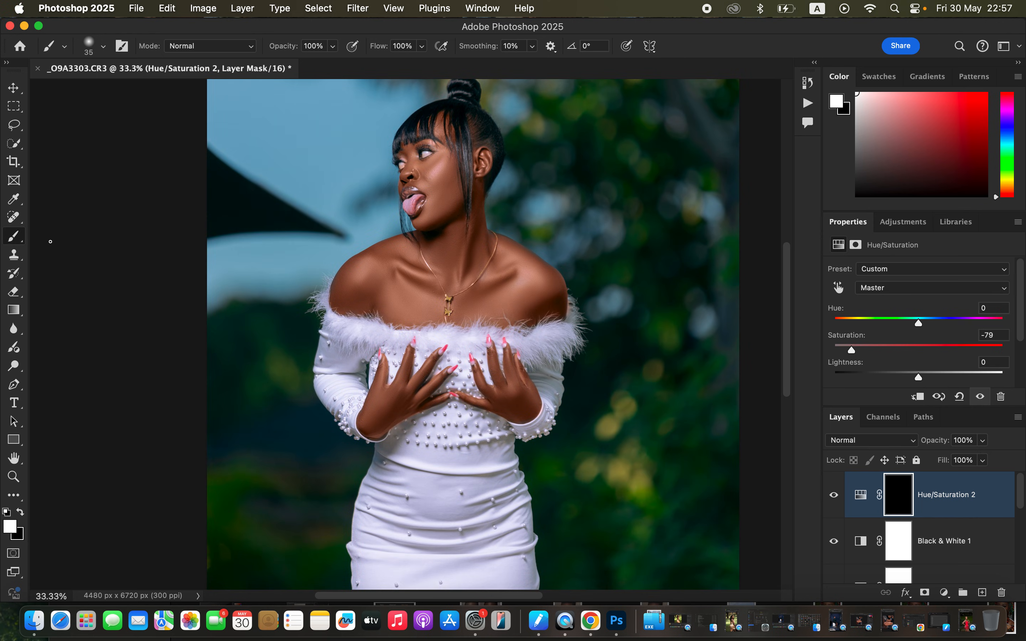
pyautogui.click(7, 516)
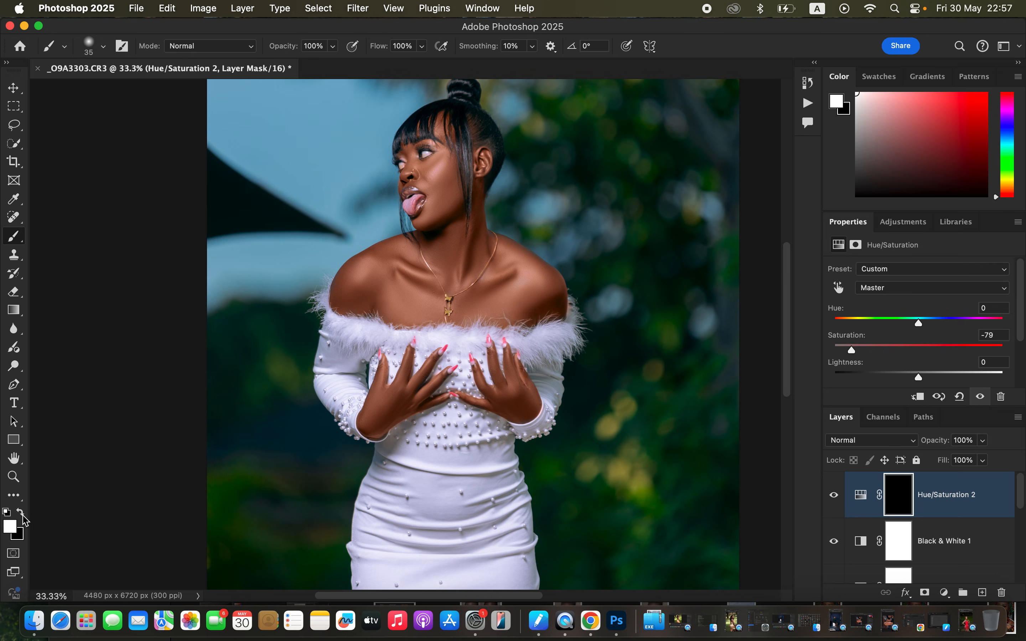
pyautogui.click(20, 512)
pyautogui.click(20, 511)
pyautogui.press('super+plus')
pyautogui.press('super+plus')
pyautogui.press('super+plus')
pyautogui.press('super+plus')
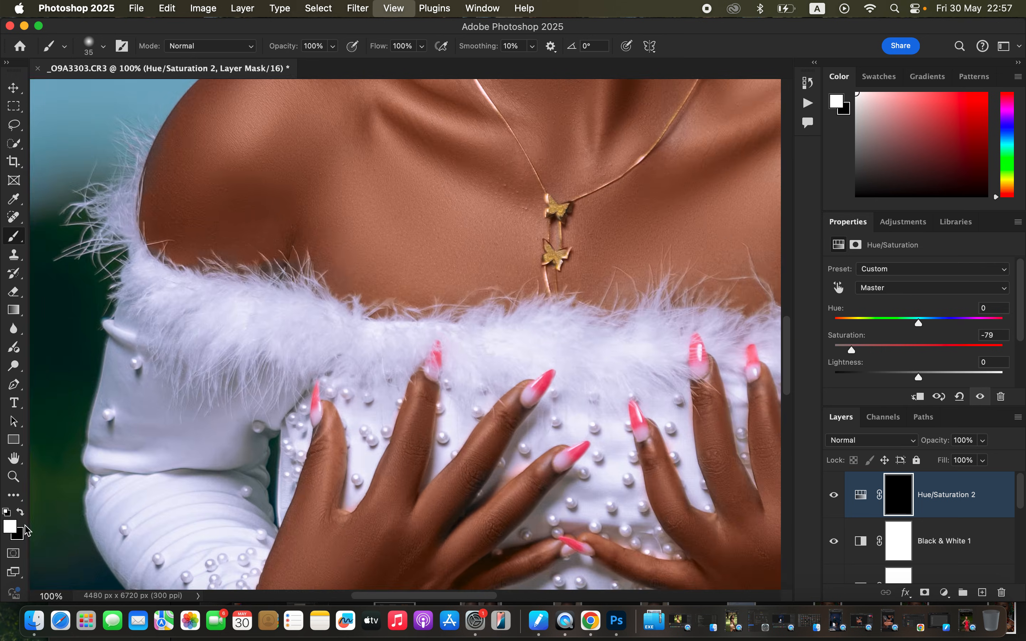
pyautogui.scroll(20, 436, 278)
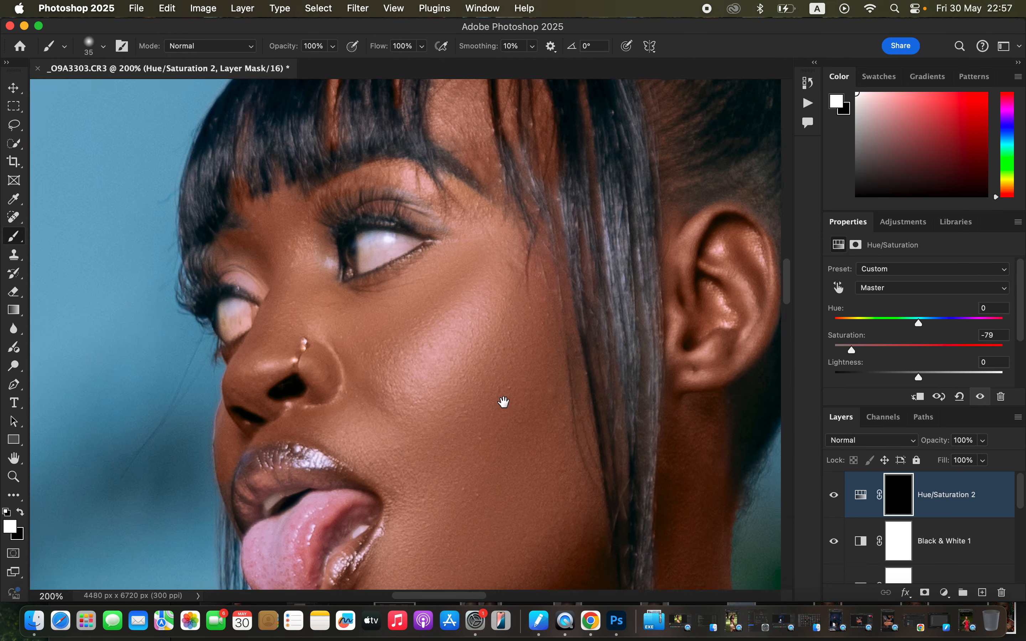
pyautogui.scroll(2, 503, 401)
pyautogui.press('[')
pyautogui.press('[')
pyautogui.moveTo(378, 278)
pyautogui.mouseDown()
pyautogui.moveTo(372, 292)
pyautogui.moveTo(396, 276)
pyautogui.moveTo(373, 295)
pyautogui.moveTo(394, 272)
pyautogui.mouseUp()
pyautogui.moveTo(243, 346)
pyautogui.mouseDown()
pyautogui.moveTo(238, 360)
pyautogui.moveTo(252, 347)
pyautogui.moveTo(239, 371)
pyautogui.moveTo(247, 343)
pyautogui.moveTo(244, 352)
pyautogui.mouseUp()
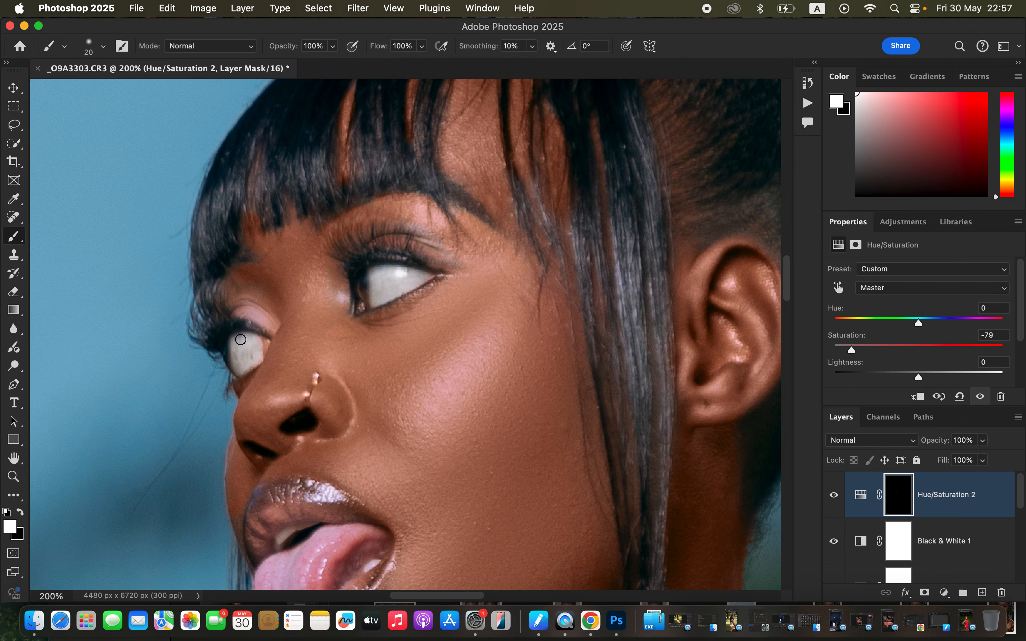
# Compare the whole retouched portrait with the original by showing only the Background layer and restoring all layers.
pyautogui.press('super+minus')
pyautogui.press('super+minus')
pyautogui.press('super+minus')
pyautogui.press('super+minus')
pyautogui.press('super+minus')
pyautogui.press('super+minus')
pyautogui.press('super+minus')
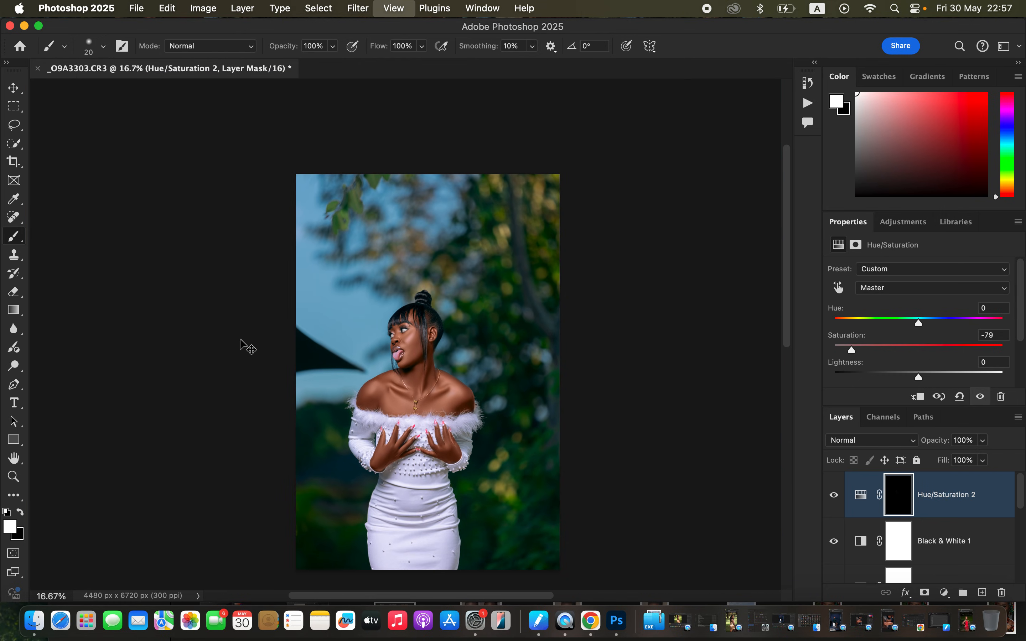
pyautogui.press('super+plus')
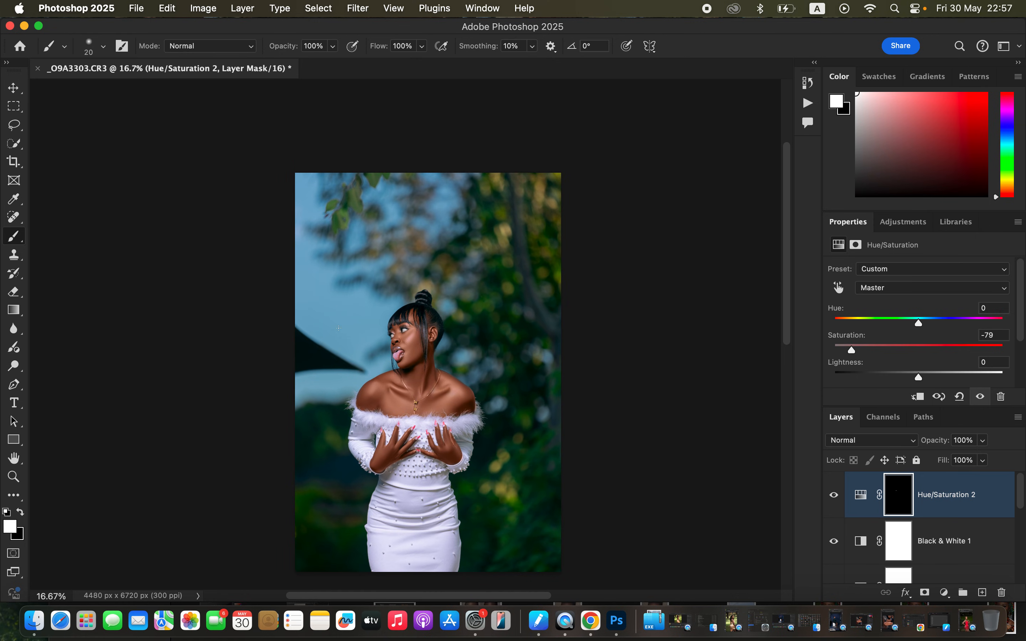
pyautogui.scroll(-3, 611, 415)
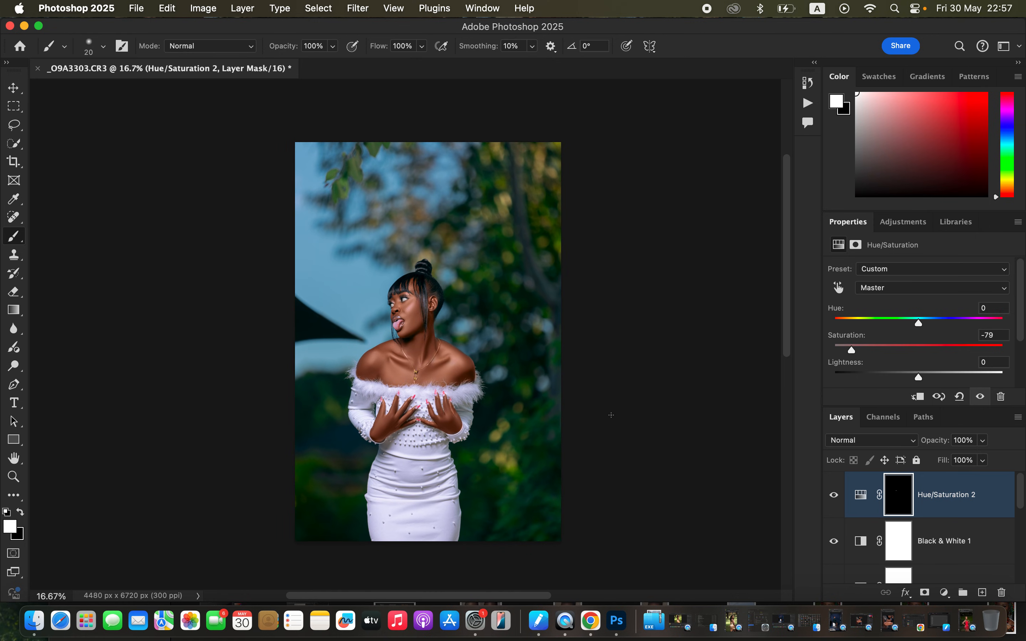
pyautogui.scroll(-5, 953, 547)
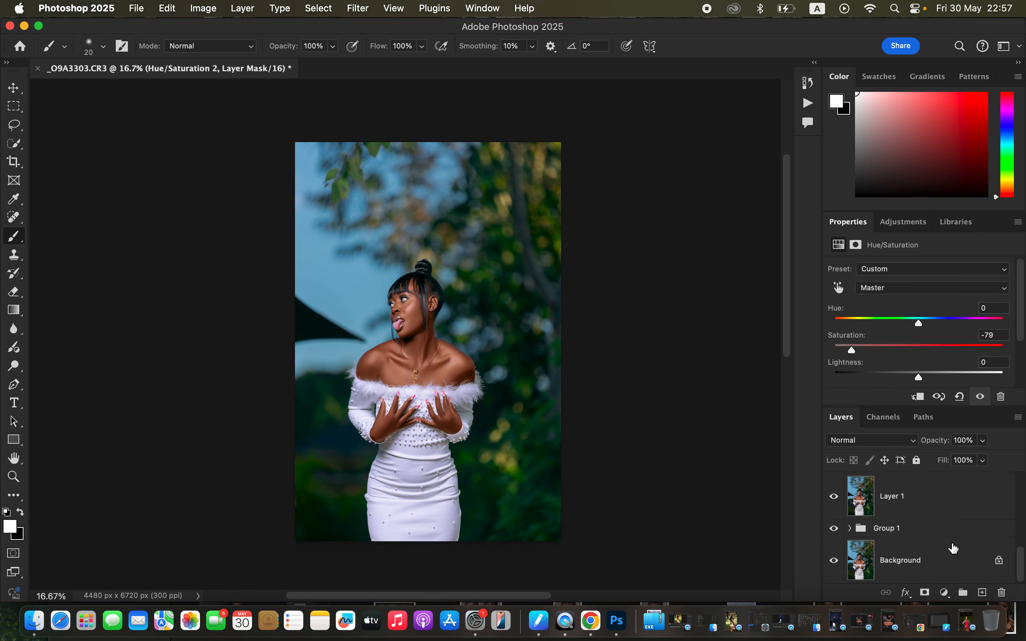
pyautogui.keyDown('alt'); pyautogui.click(834, 562); pyautogui.keyUp('alt')
pyautogui.keyDown('alt'); pyautogui.click(834, 562); pyautogui.keyUp('alt')
pyautogui.keyDown('alt'); pyautogui.click(835, 563); pyautogui.keyUp('alt')
pyautogui.keyDown('alt'); pyautogui.click(836, 563); pyautogui.keyUp('alt')
# Set up a JPG export of the portrait at quality 7 with Bicubic Sharper resampling.
pyautogui.click(140, 8)
pyautogui.moveTo(186, 241)
pyautogui.click(439, 248)
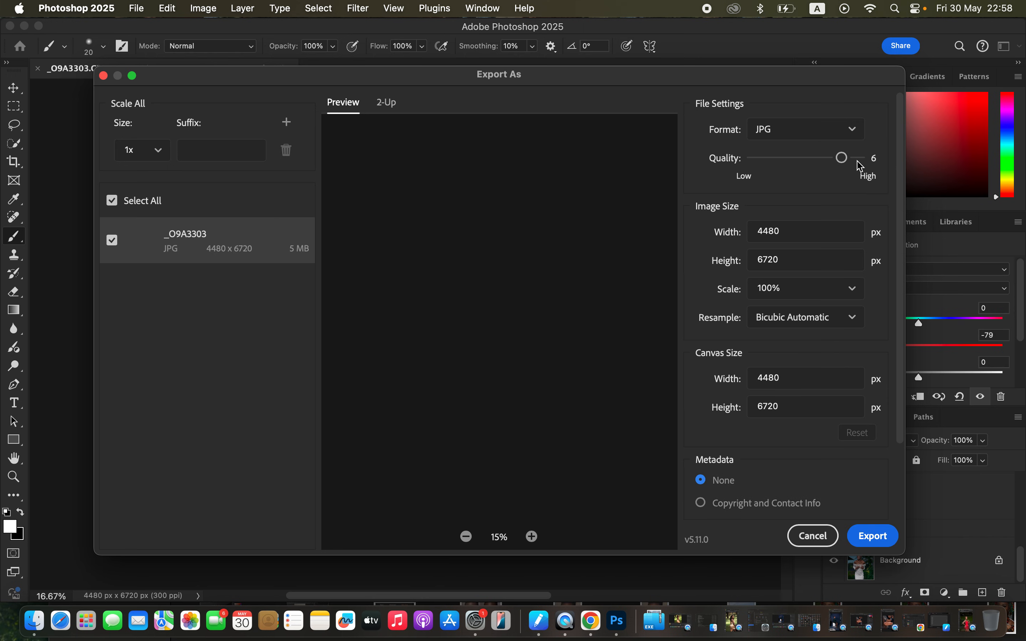
pyautogui.click(857, 158)
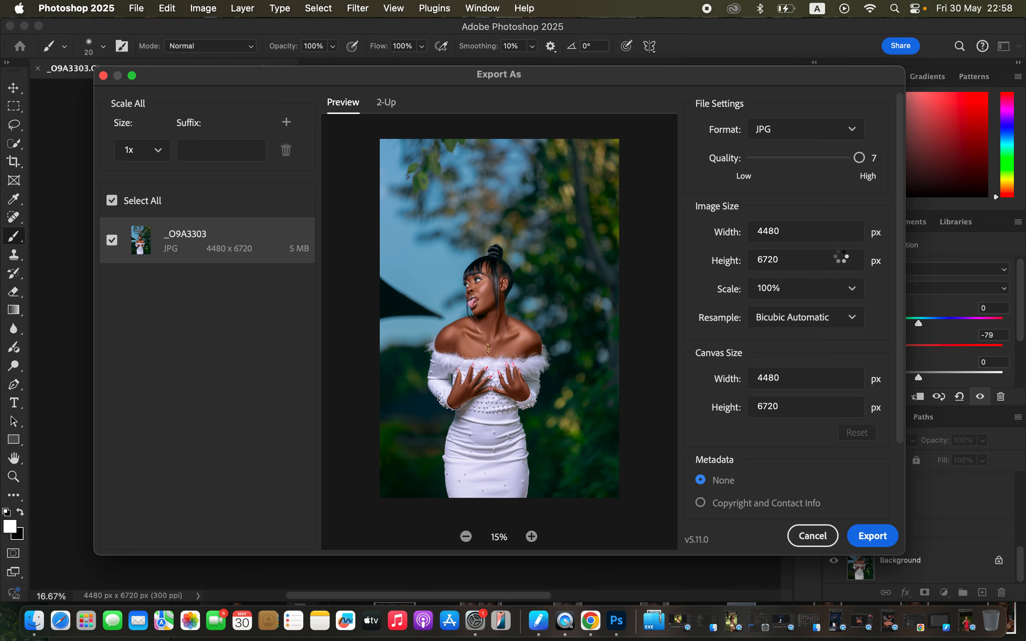
pyautogui.click(816, 323)
pyautogui.click(818, 392)
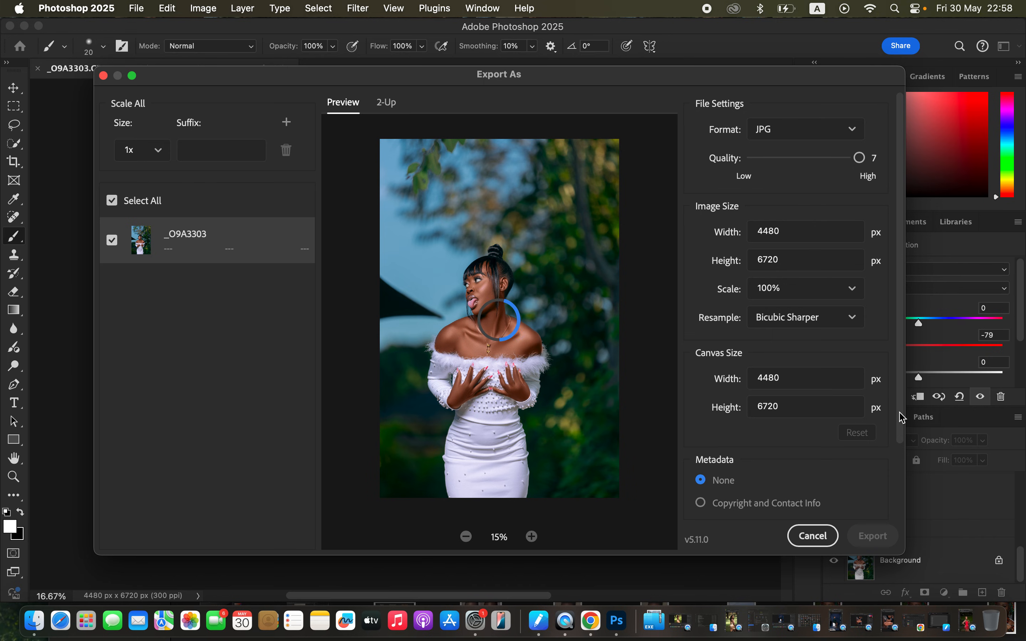
# Check the colour space options and export the JPG as _O9A3303 to the Desktop.
pyautogui.moveTo(901, 419); pyautogui.dragTo(908, 499)
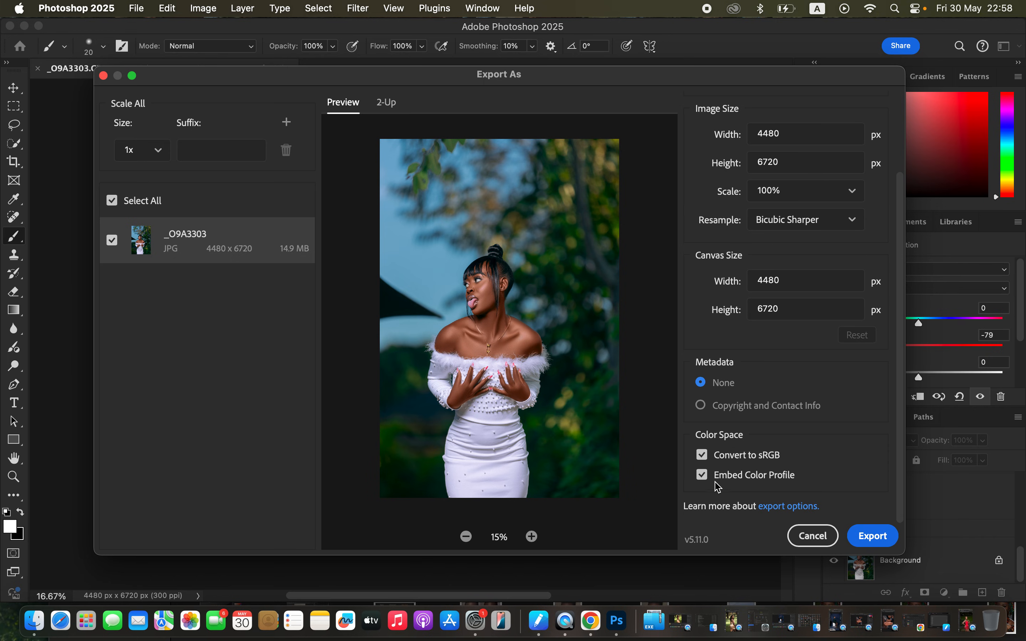
pyautogui.click(868, 541)
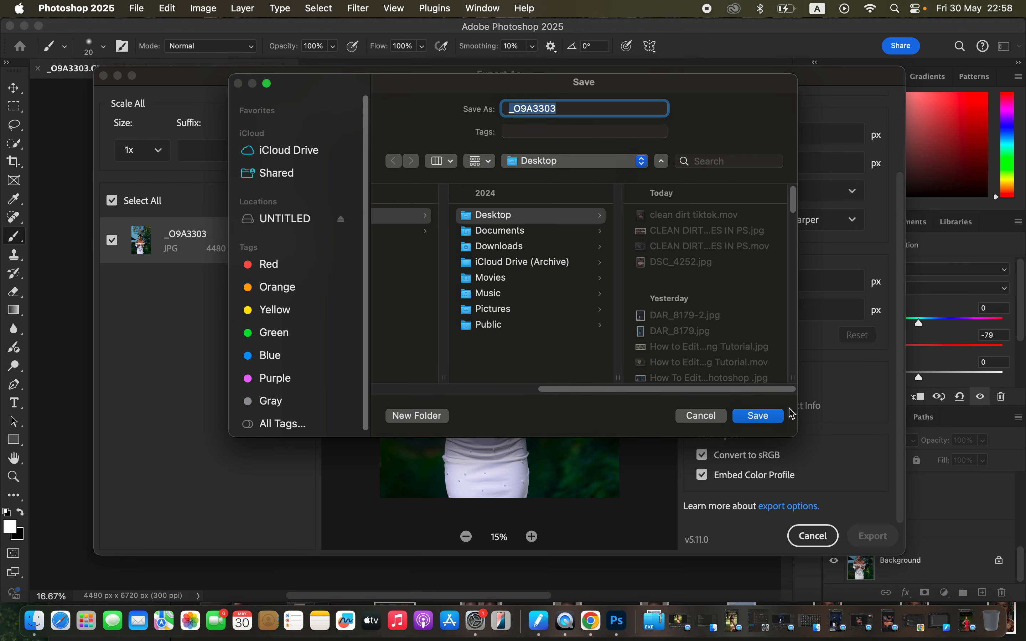
pyautogui.click(772, 417)
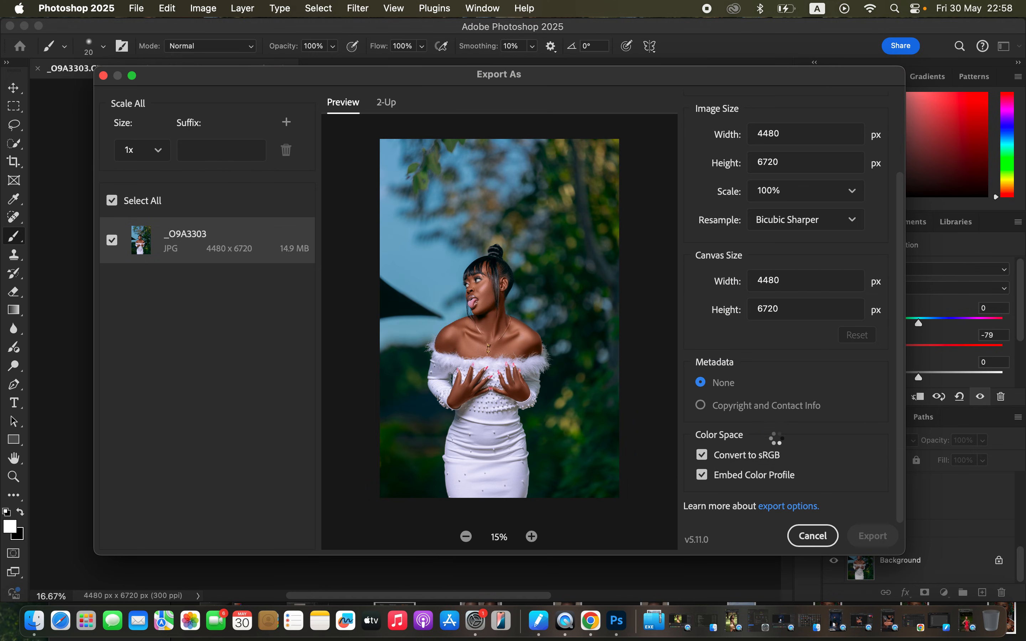